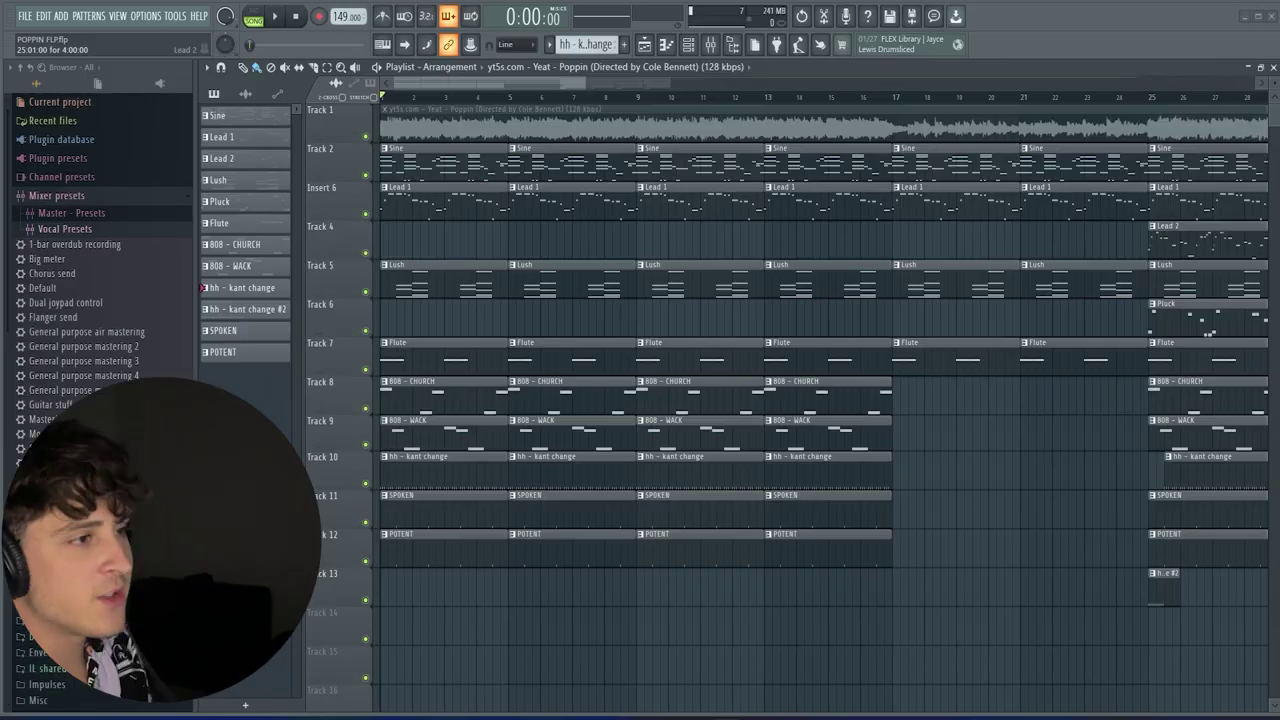
# Solo Track 2 so only the Sine melody plays, then open the Sine pattern in the piano roll
pyautogui.scroll(-2, 490, 94)
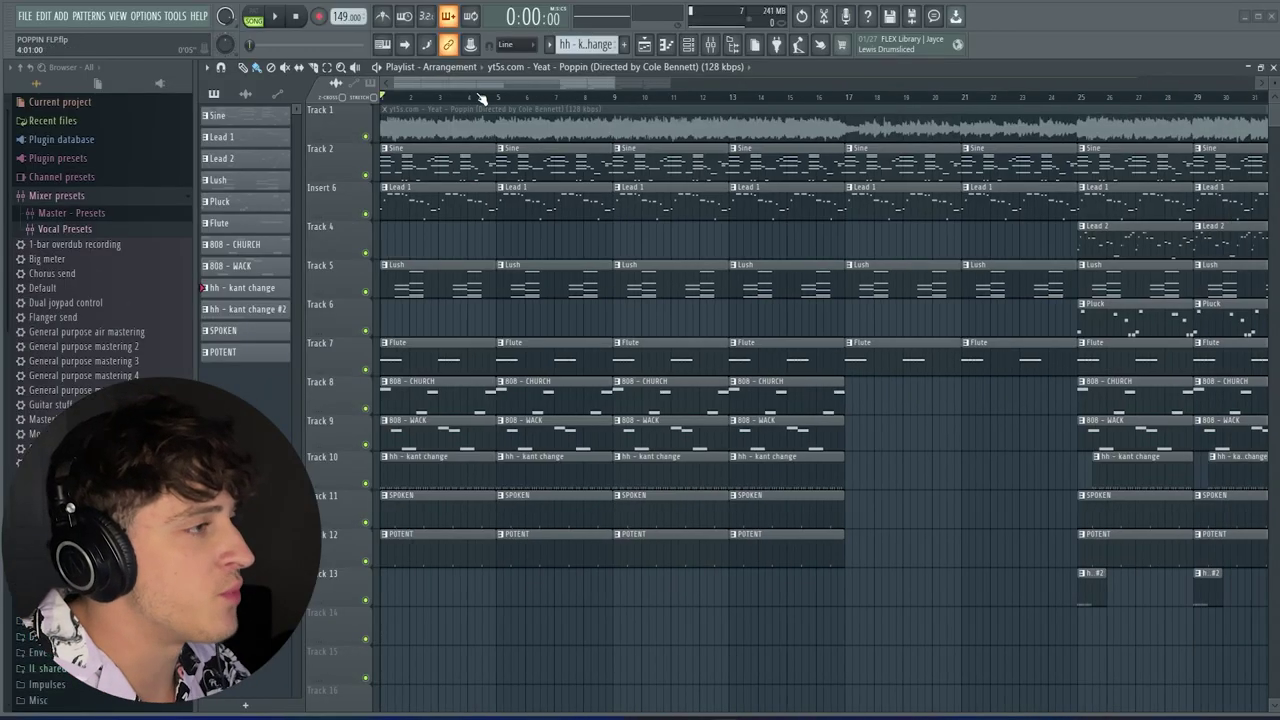
pyautogui.scroll(2, 416, 100)
pyautogui.scroll(1, 380, 92)
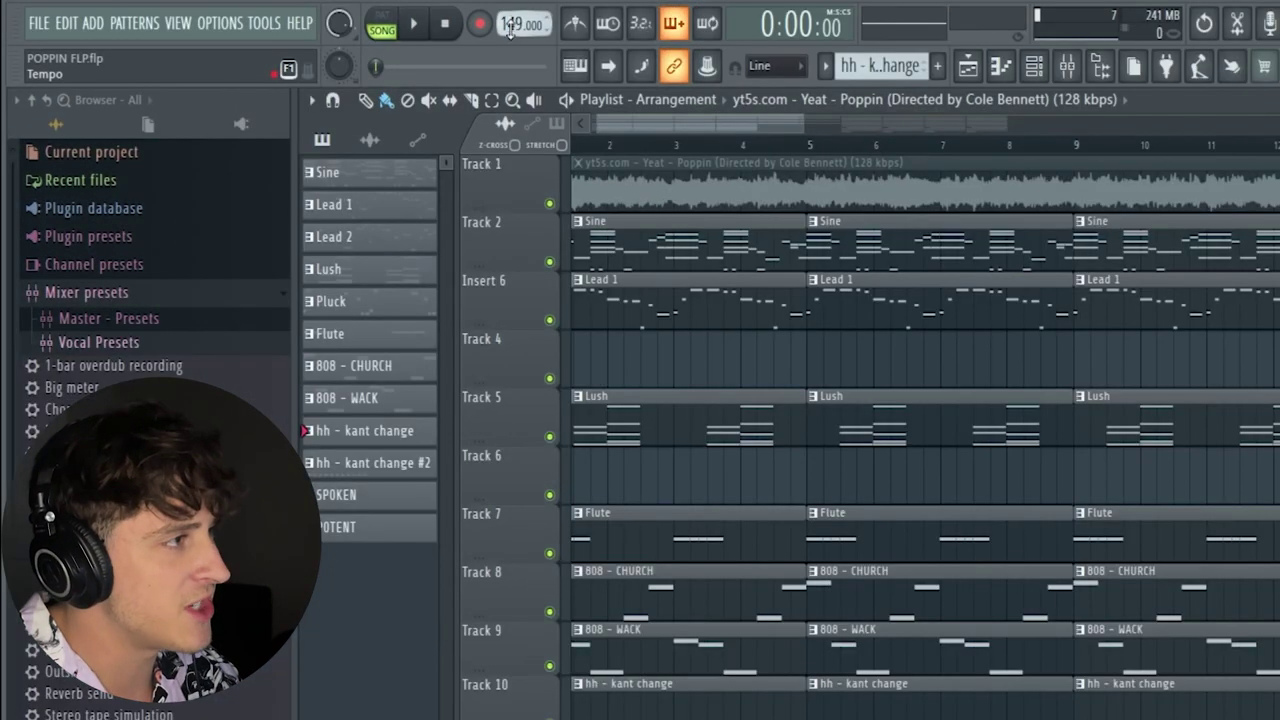
pyautogui.scroll(-4, 628, 140)
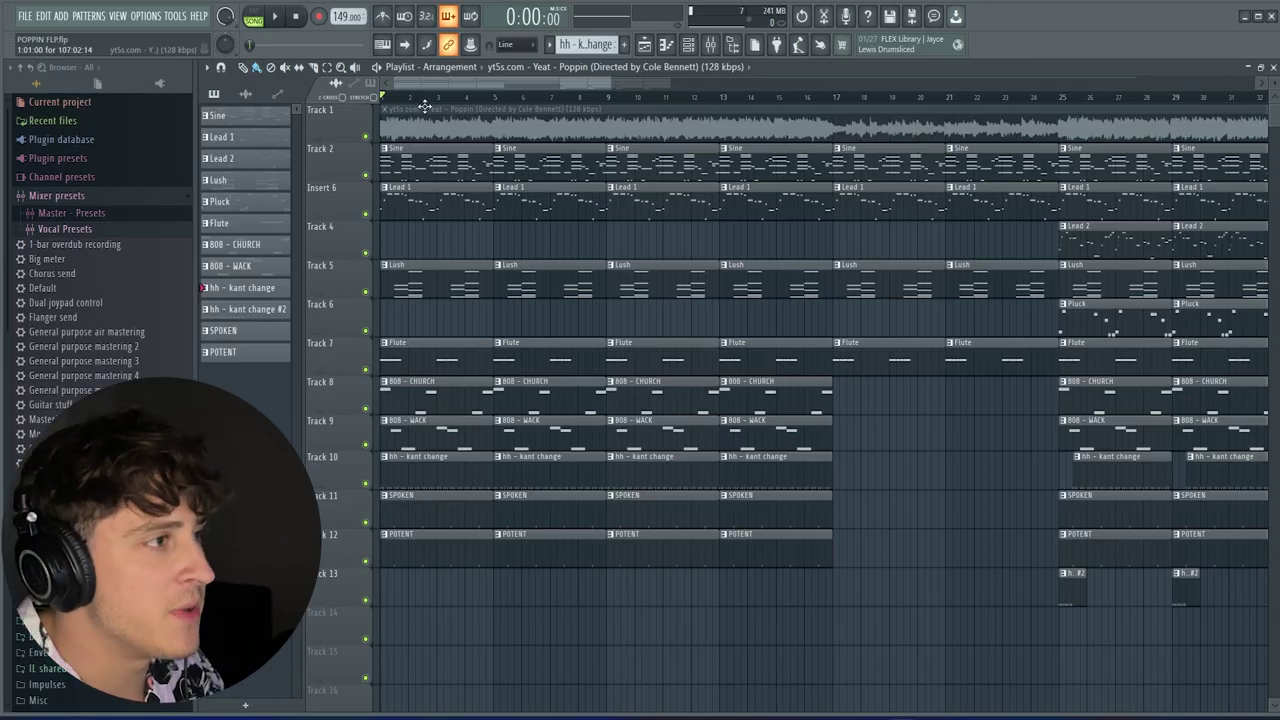
pyautogui.rightClick(366, 176)
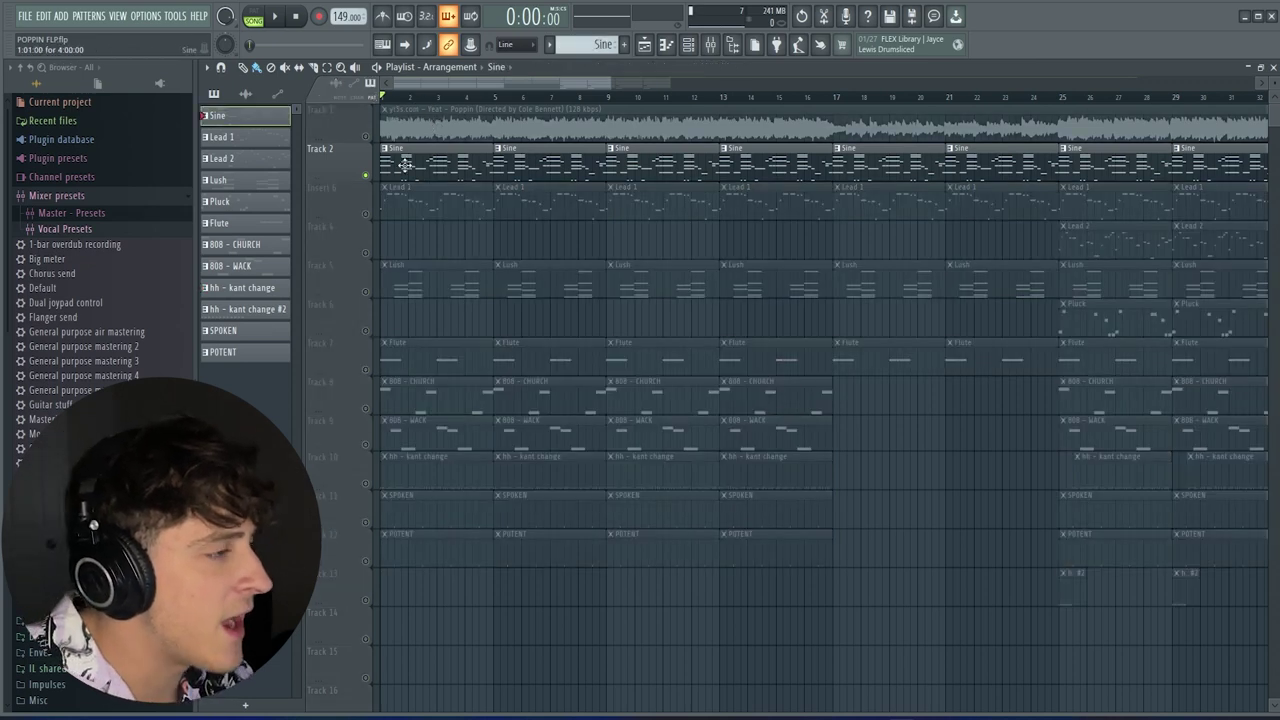
pyautogui.doubleClick(405, 165)
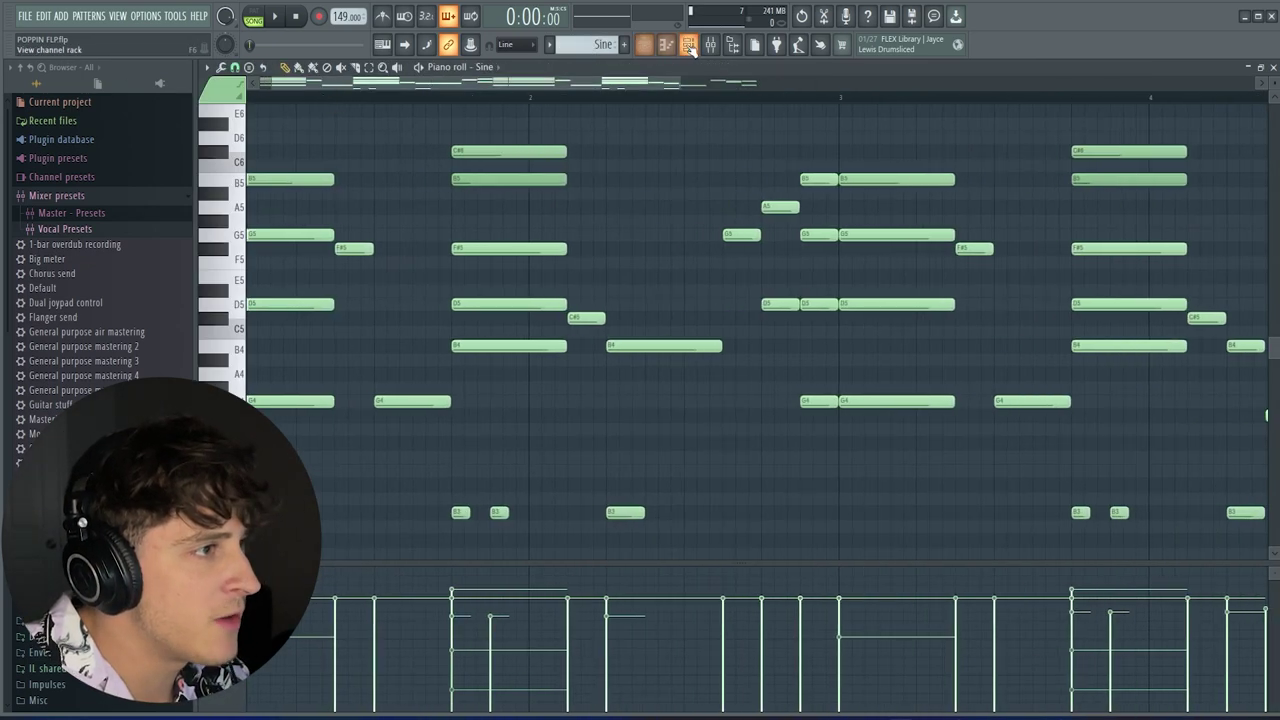
# Check the Sine channel's sampler settings from the channel list, then close them
pyautogui.press('F6')
pyautogui.click(450, 197)
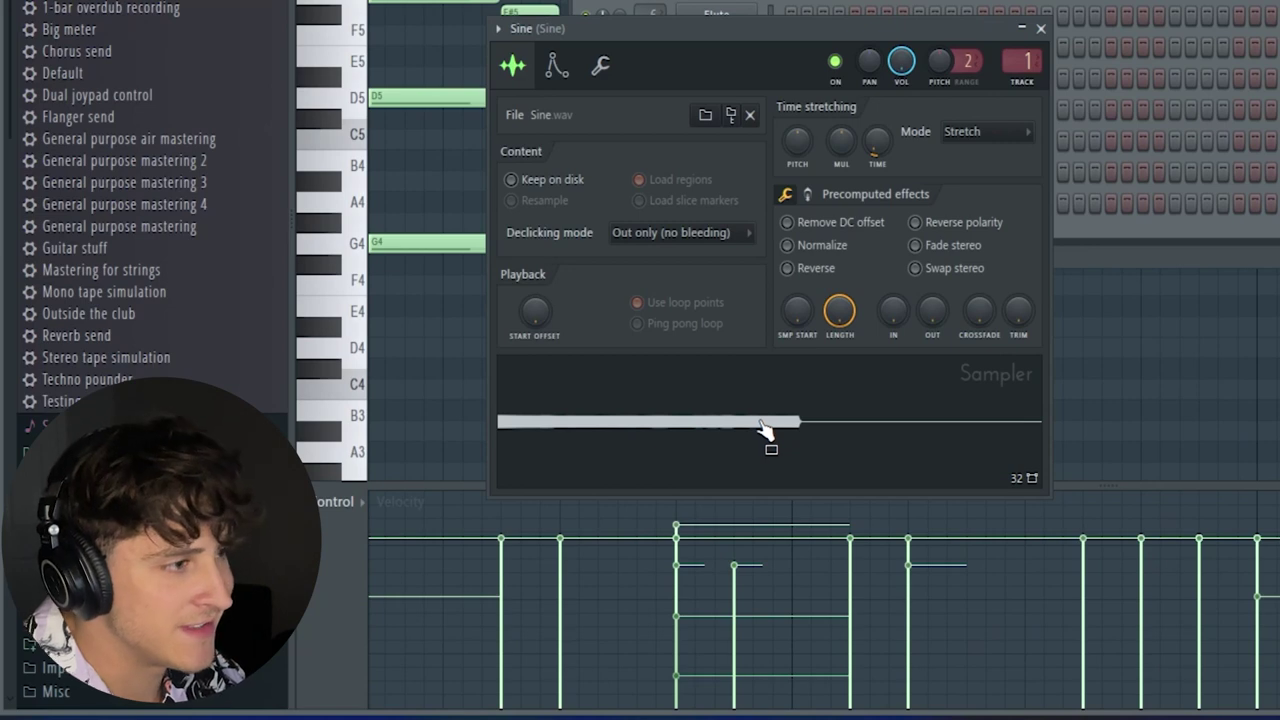
pyautogui.press('F6')
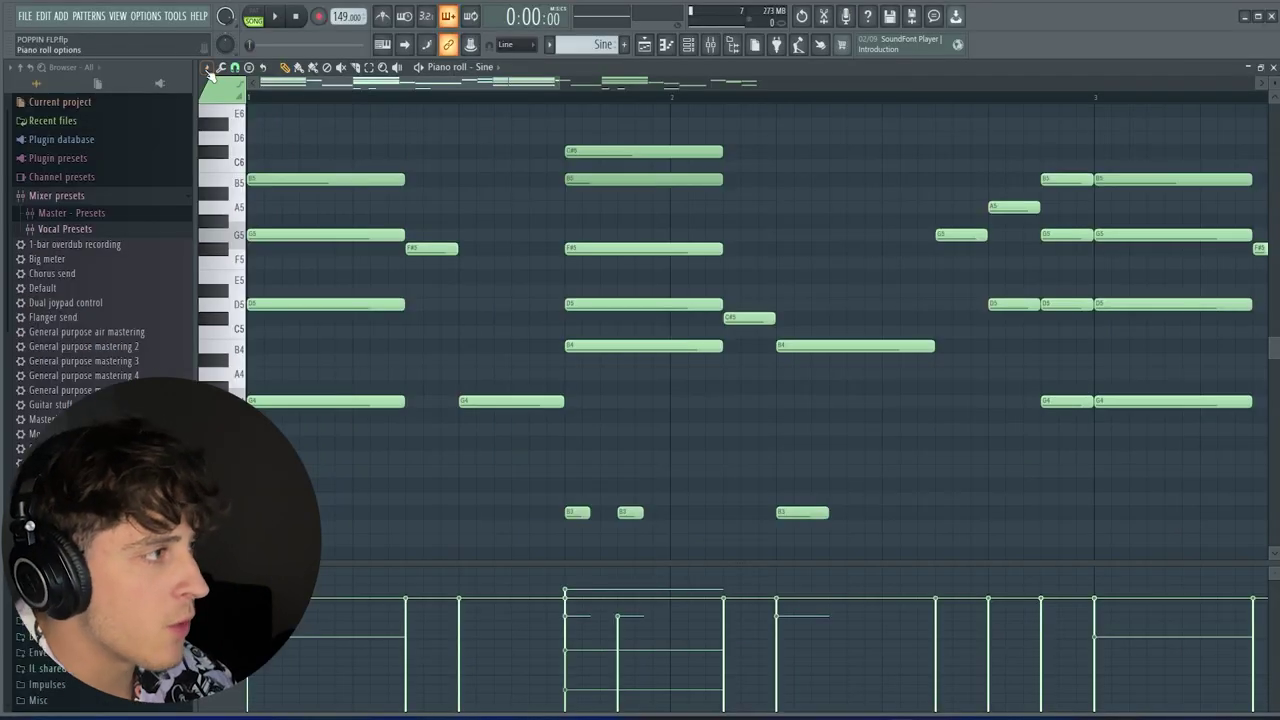
# Bring up the piano roll options and its View submenu
pyautogui.click(206, 67)
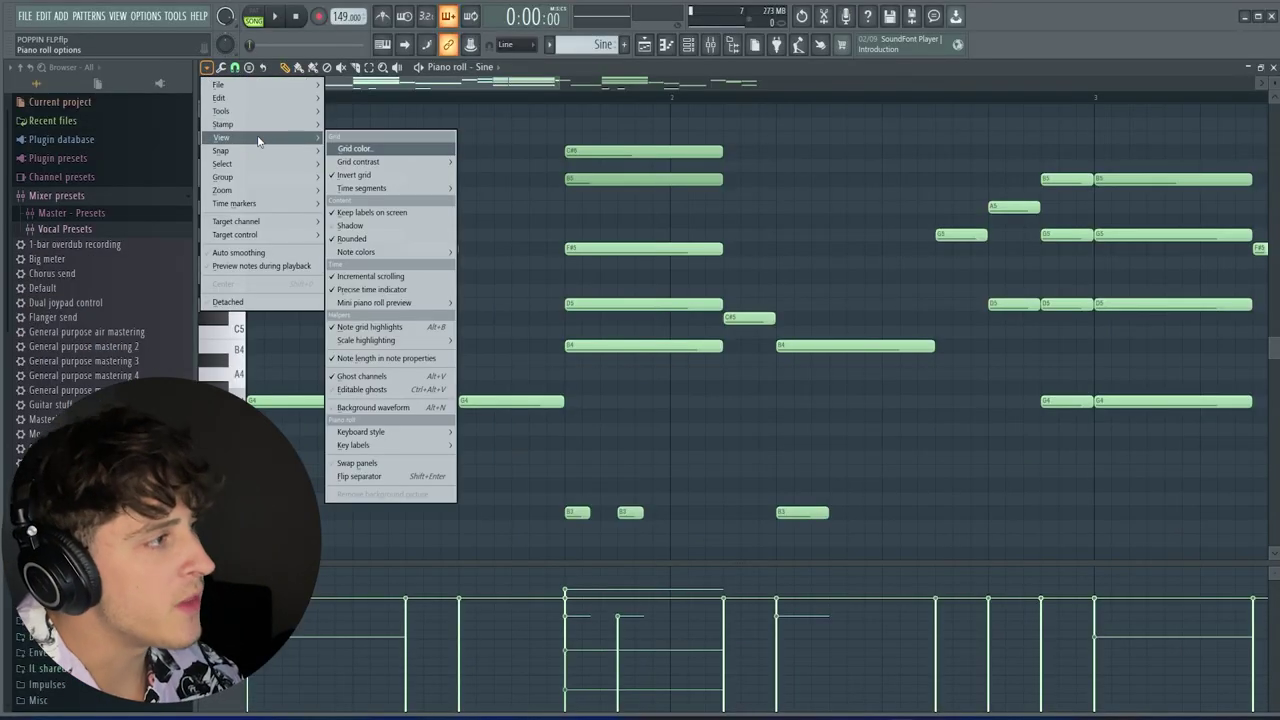
pyautogui.moveTo(222, 137)
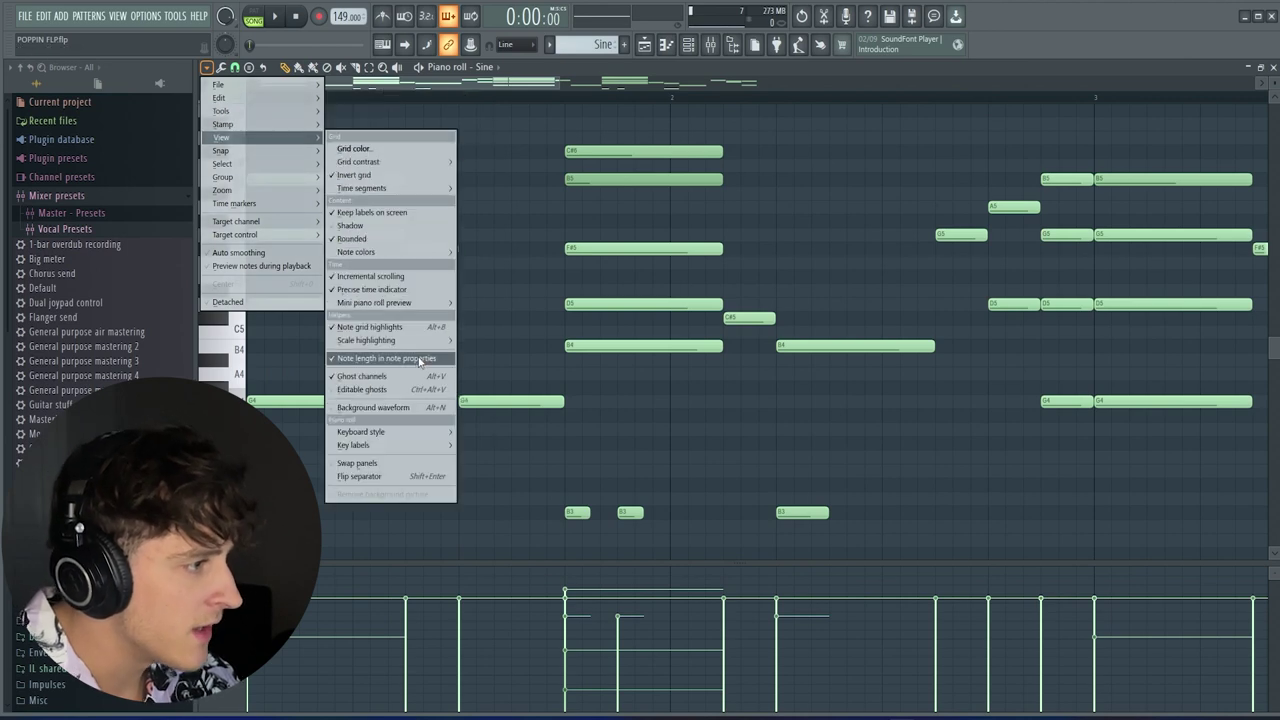
pyautogui.moveTo(403, 344)
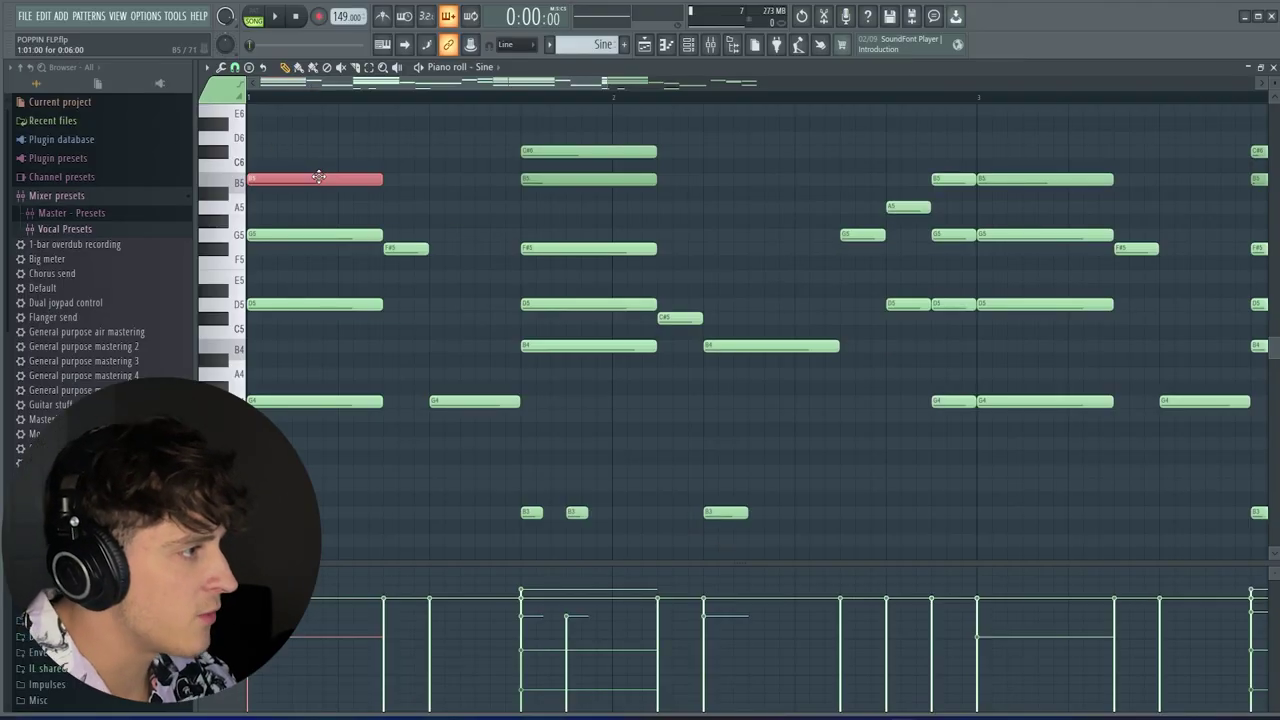
pyautogui.hotkey('ctrl', 'Down')
pyautogui.scroll(2, 322, 181)
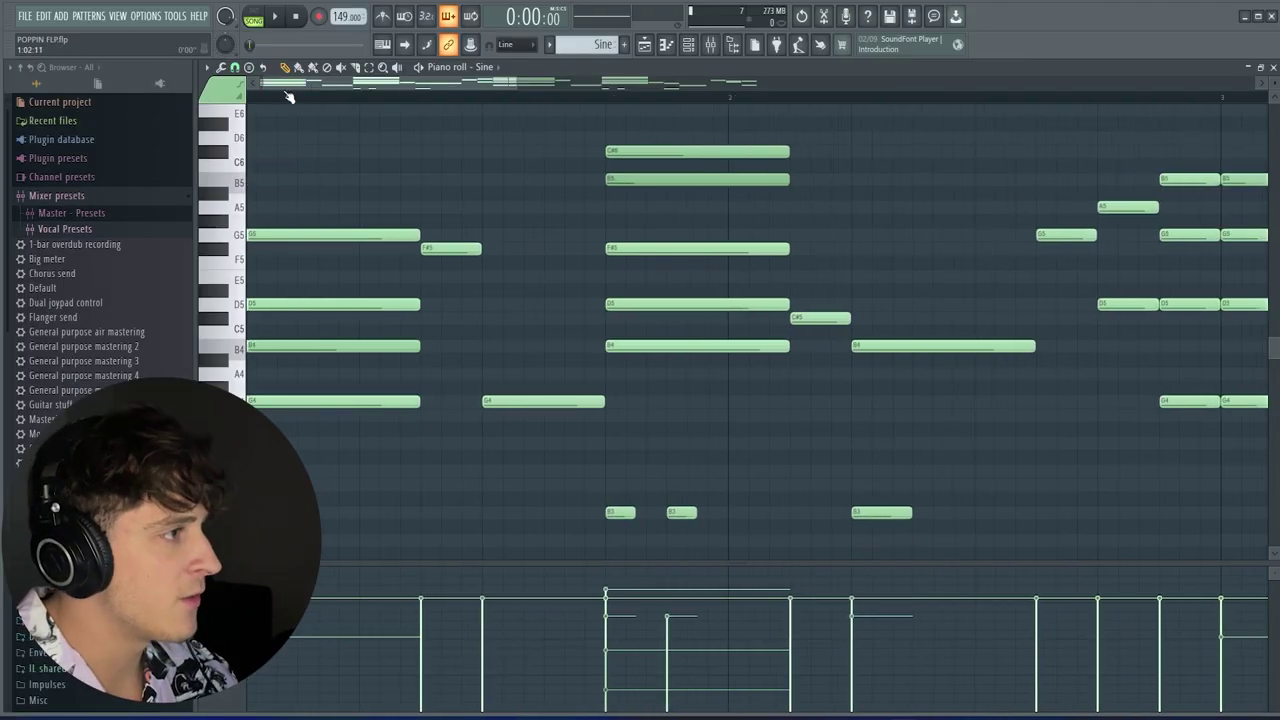
pyautogui.scroll(3, 329, 192)
pyautogui.scroll(2, 340, 225)
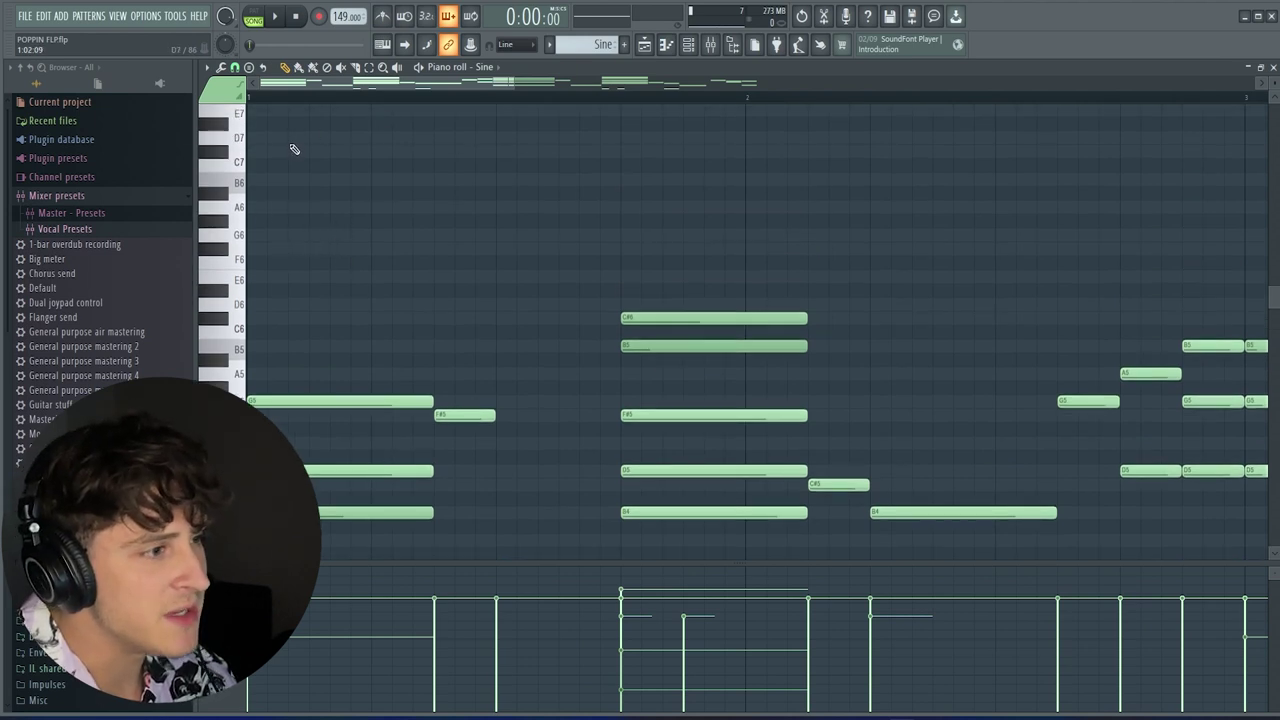
pyautogui.scroll(2, 318, 390)
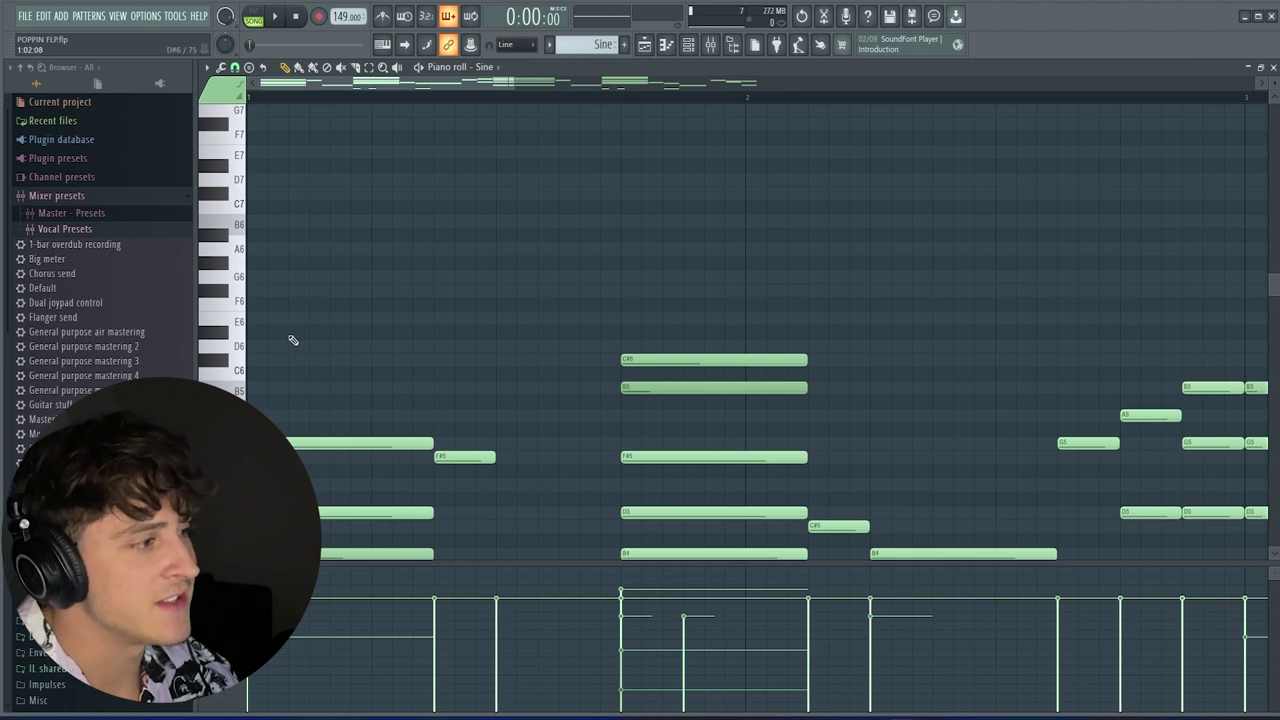
pyautogui.click(286, 280)
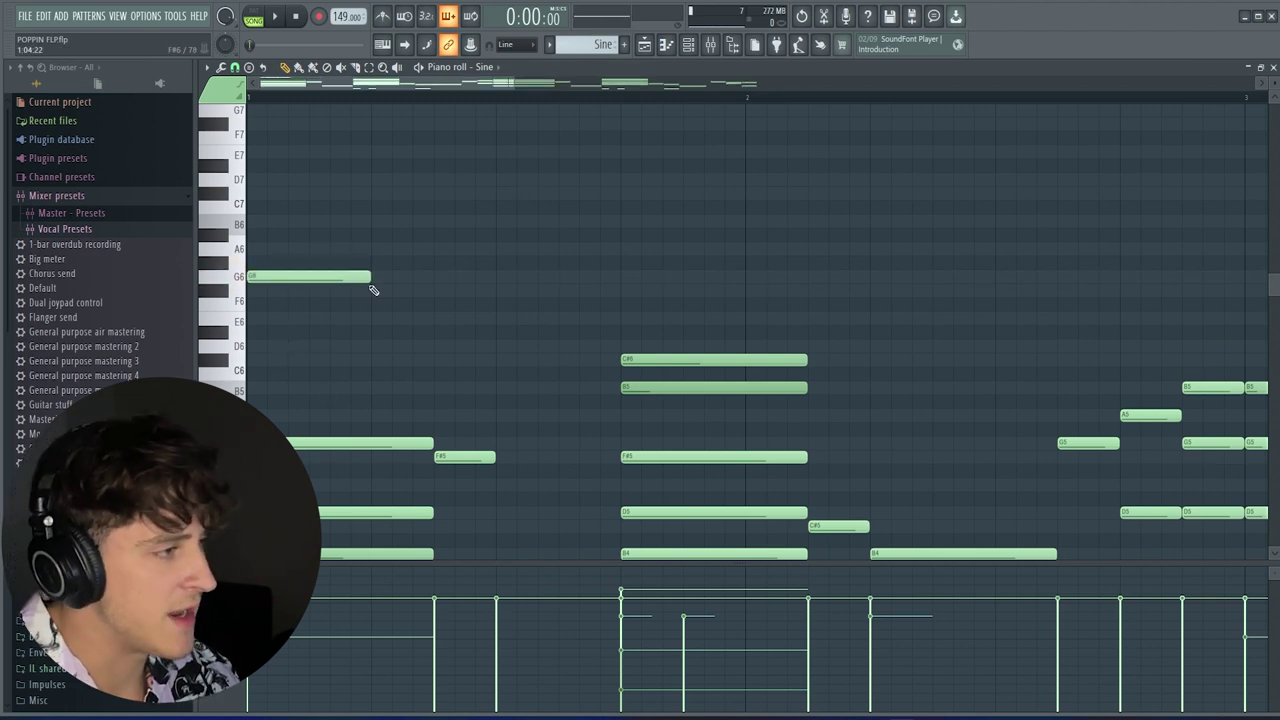
pyautogui.click(302, 223)
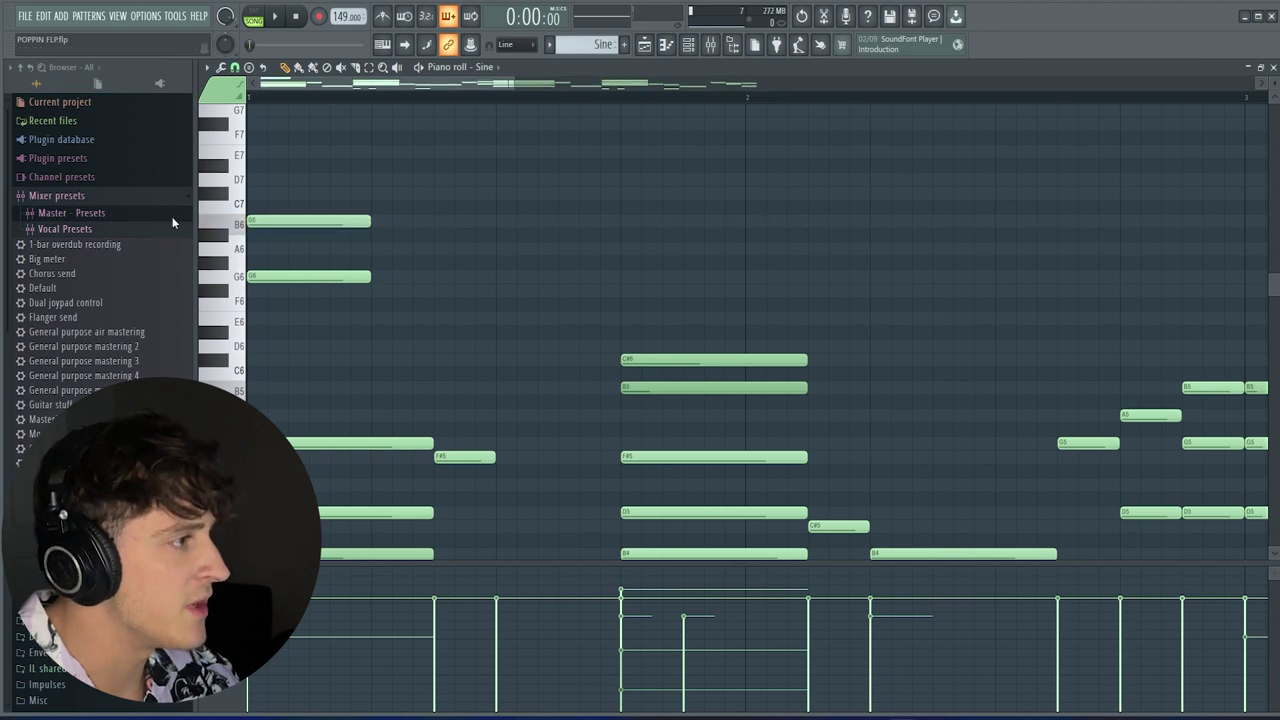
pyautogui.click(275, 182)
pyautogui.moveTo(324, 366); pyautogui.dragTo(251, 170)
pyautogui.hotkey('ctrl', 'Down')
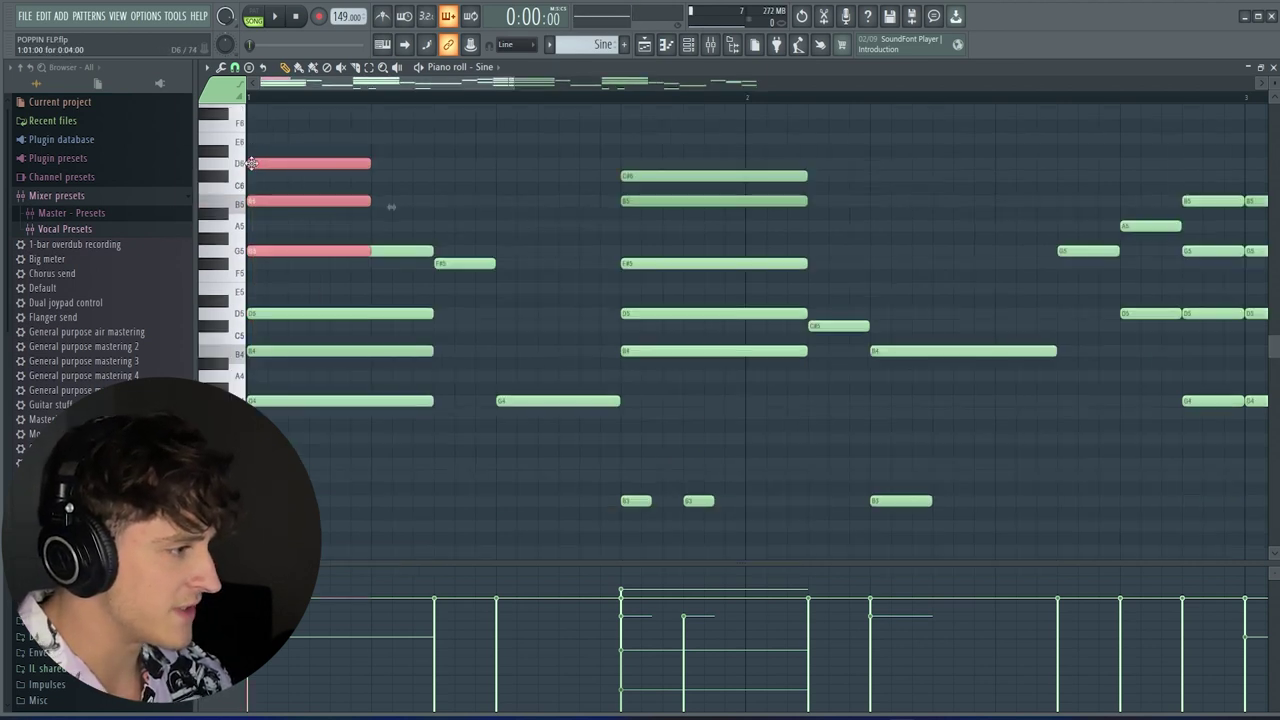
pyautogui.hotkey('ctrl', 'Down')
pyautogui.hotkey('ctrl', 'z')
pyautogui.hotkey('ctrl', 'z')
pyautogui.hotkey('ctrl', 'z')
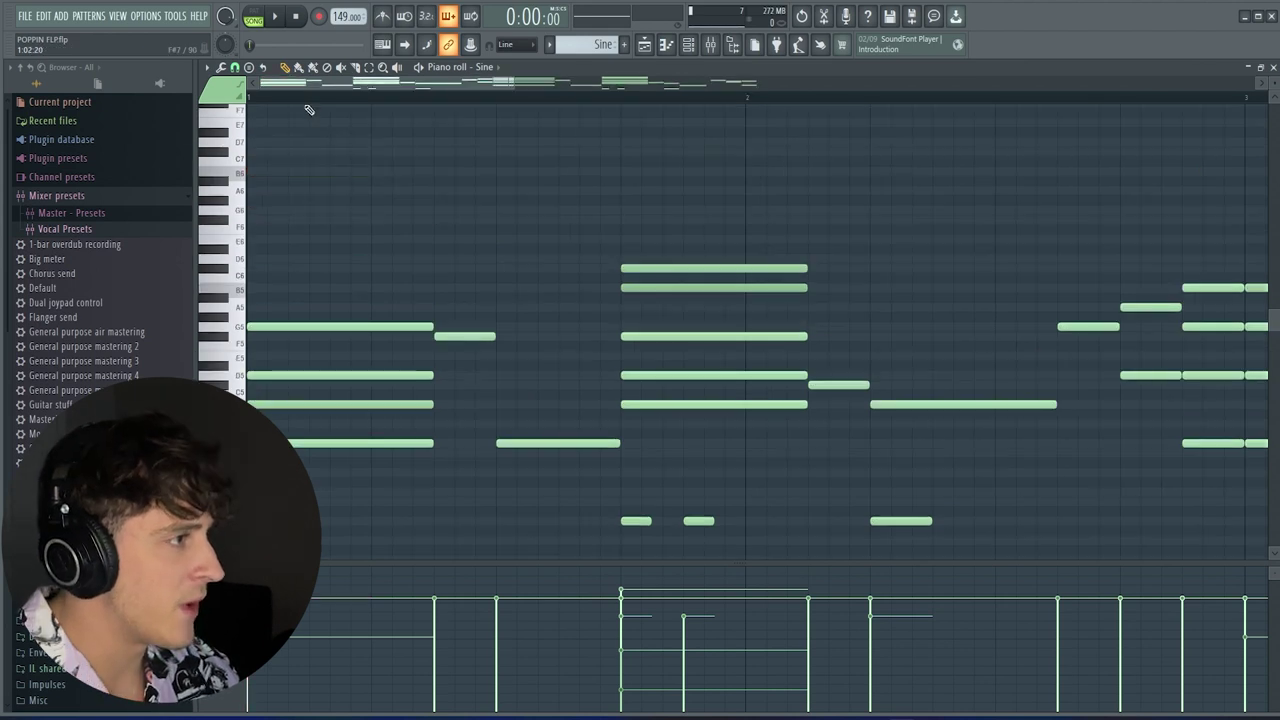
pyautogui.scroll(2, 318, 84)
pyautogui.keyDown('ctrl'); pyautogui.click(317, 350); pyautogui.keyUp('ctrl')
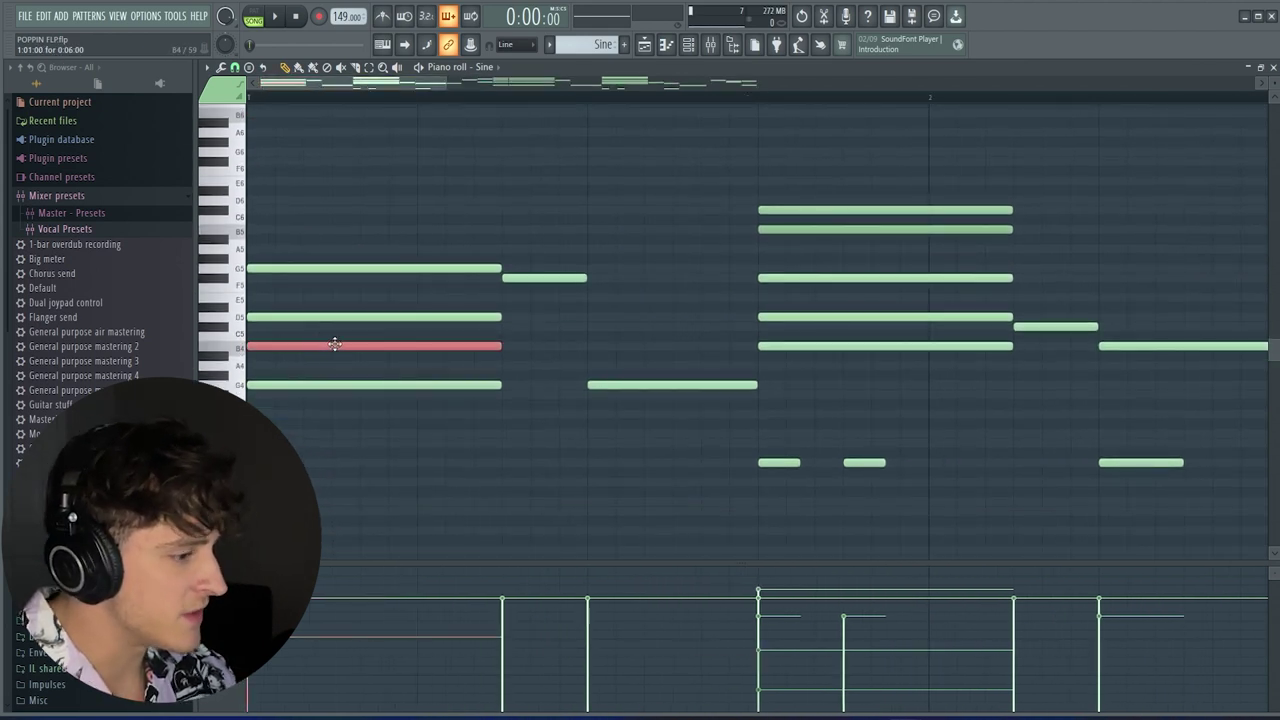
pyautogui.hotkey('ctrl', 'Up')
pyautogui.scroll(2, 338, 347)
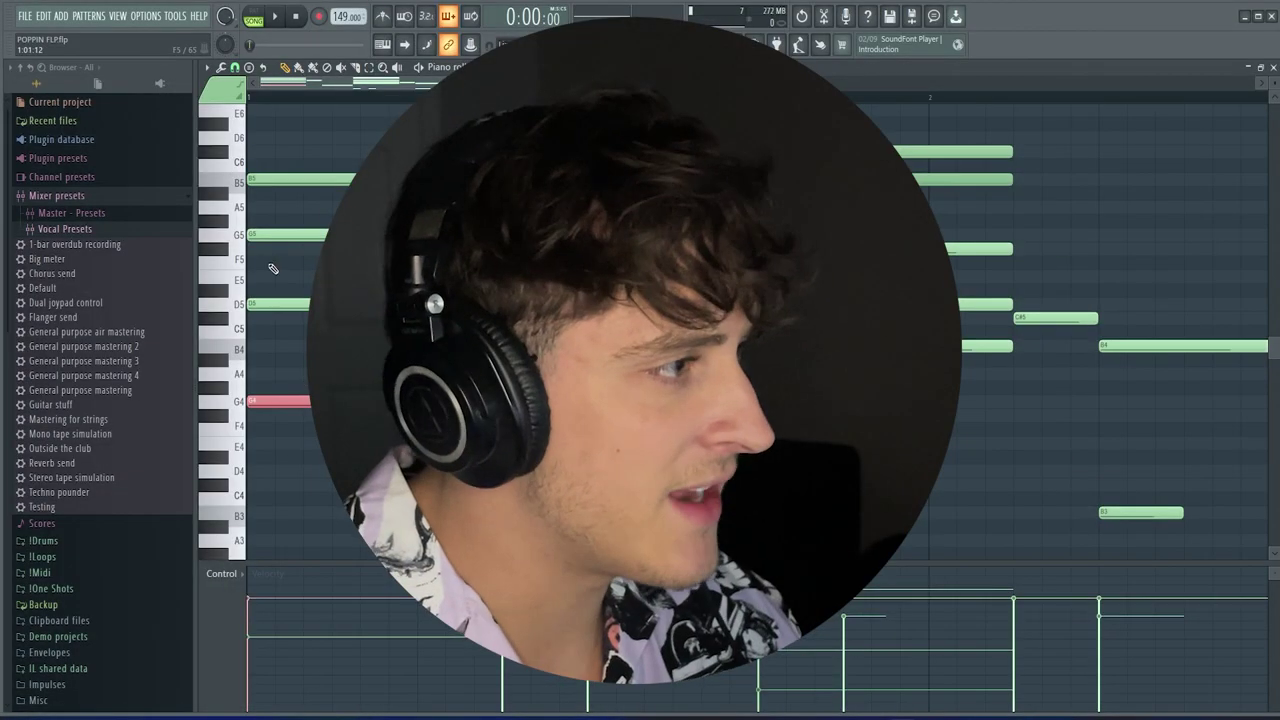
pyautogui.click(271, 262)
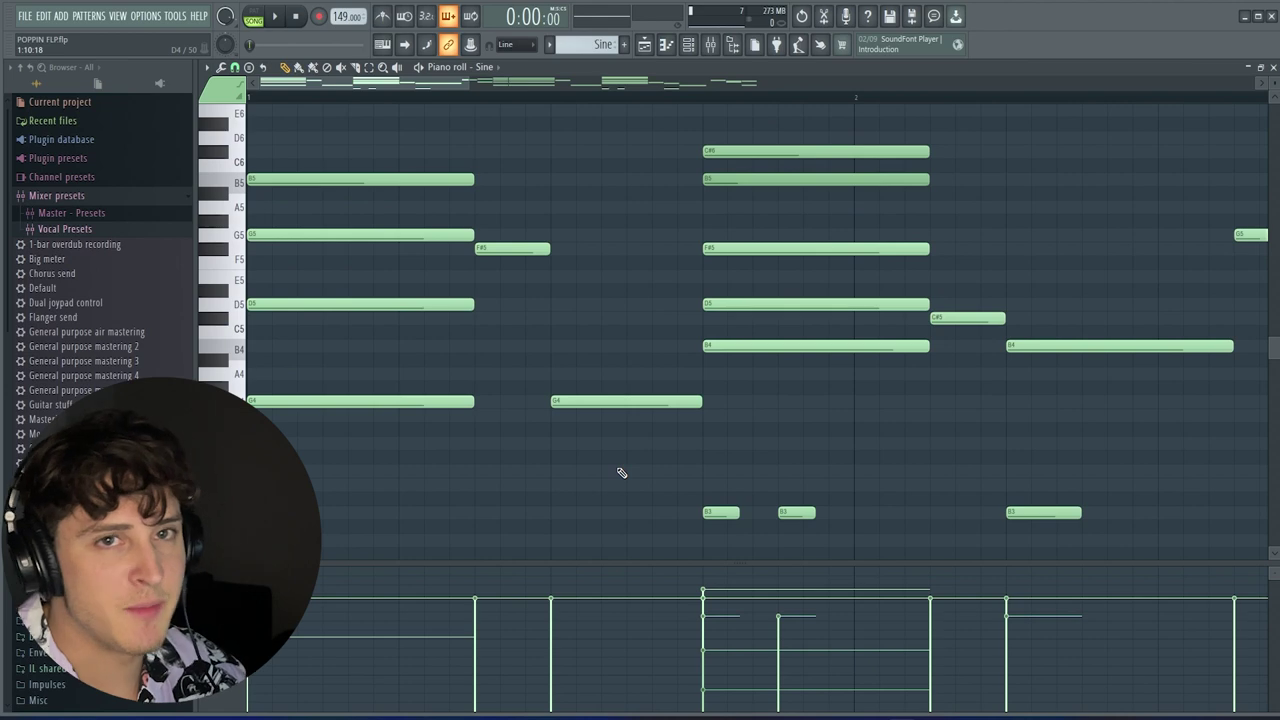
# Select and deselect the F#5/D5/B4, B4, C#6 and B5 notes, then audition C#6
pyautogui.moveTo(739, 379); pyautogui.dragTo(740, 242)
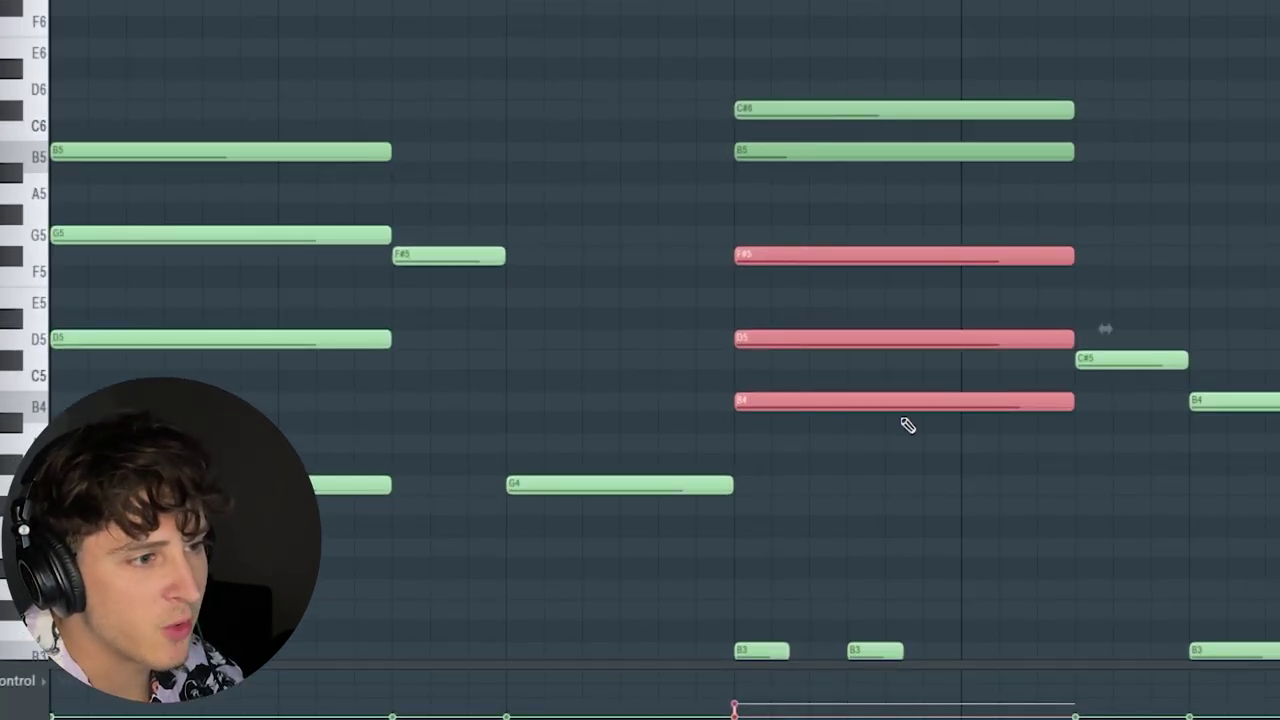
pyautogui.click(1105, 328)
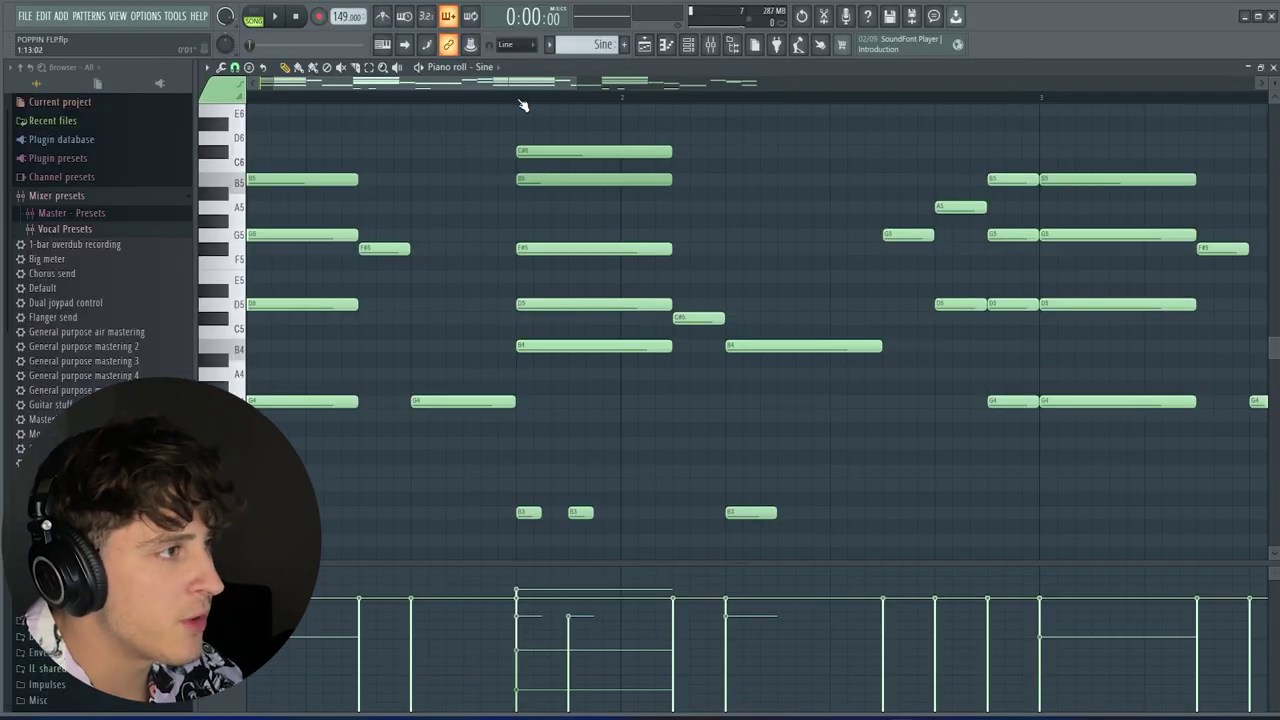
pyautogui.scroll(3, 520, 104)
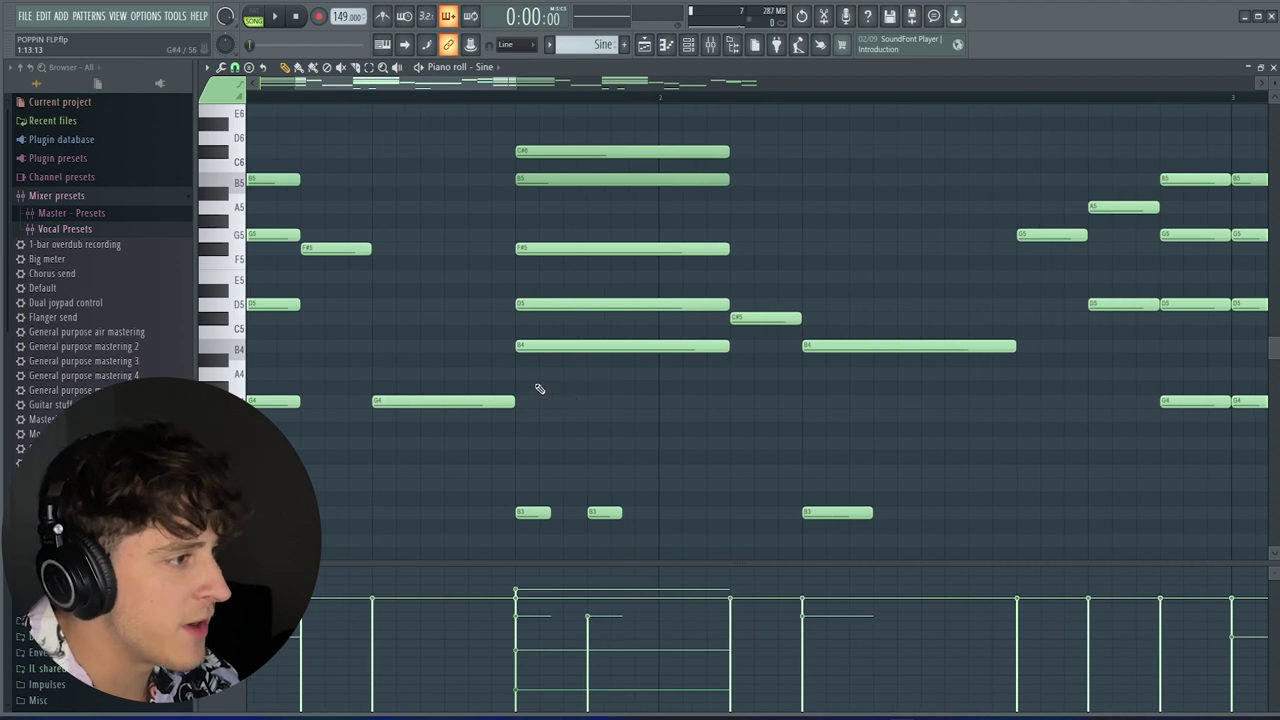
pyautogui.moveTo(481, 341); pyautogui.dragTo(538, 356)
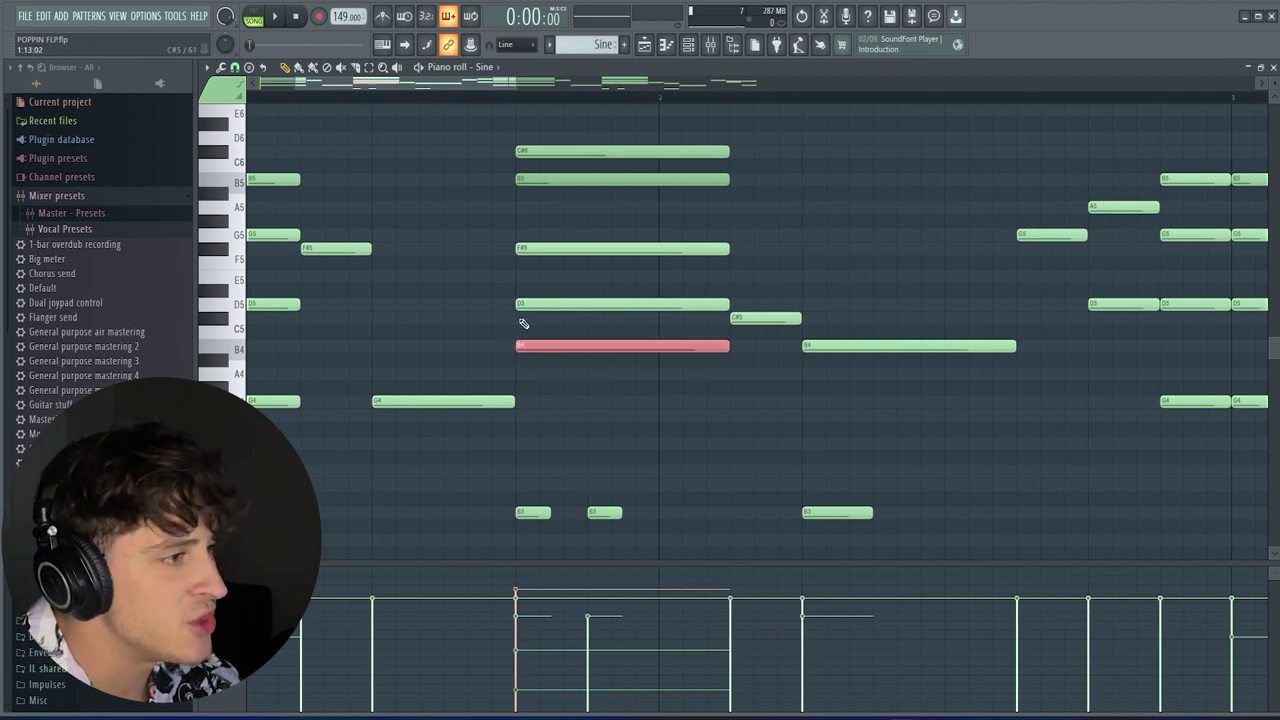
pyautogui.moveTo(522, 323)
pyautogui.mouseDown()
pyautogui.moveTo(658, 312)
pyautogui.moveTo(520, 304)
pyautogui.mouseUp()
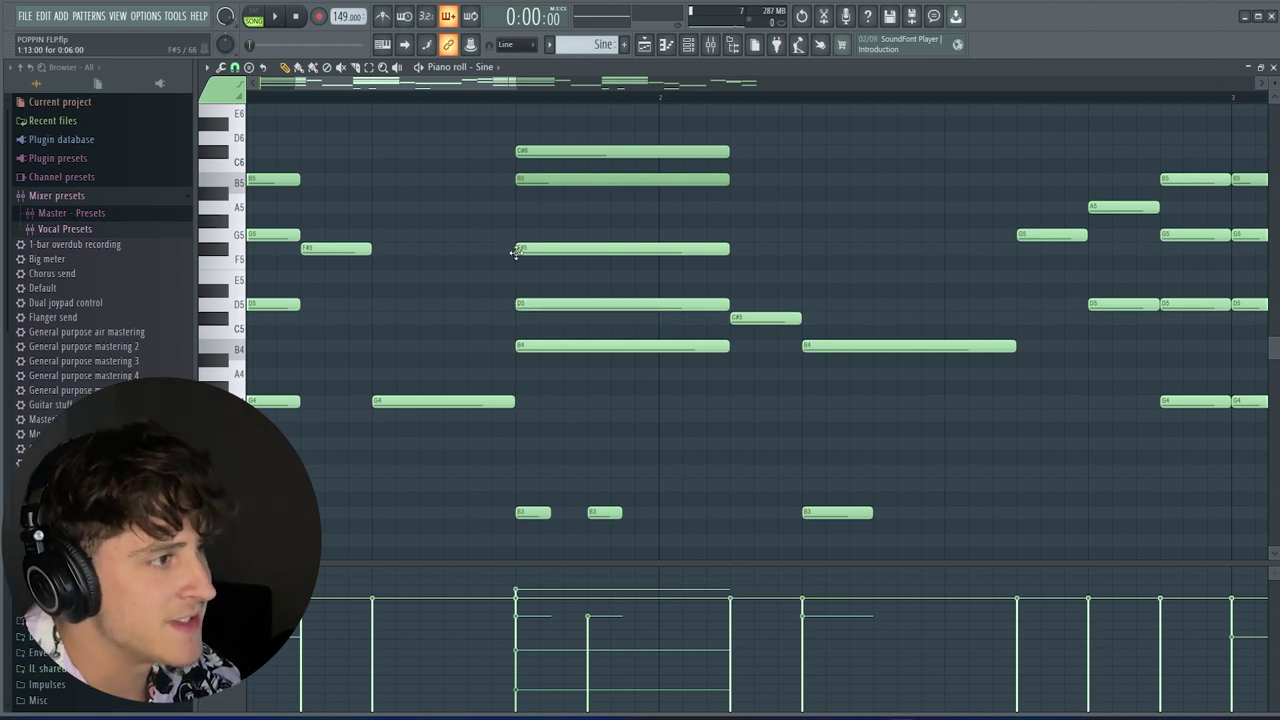
pyautogui.moveTo(495, 197); pyautogui.dragTo(749, 166)
pyautogui.click(460, 203)
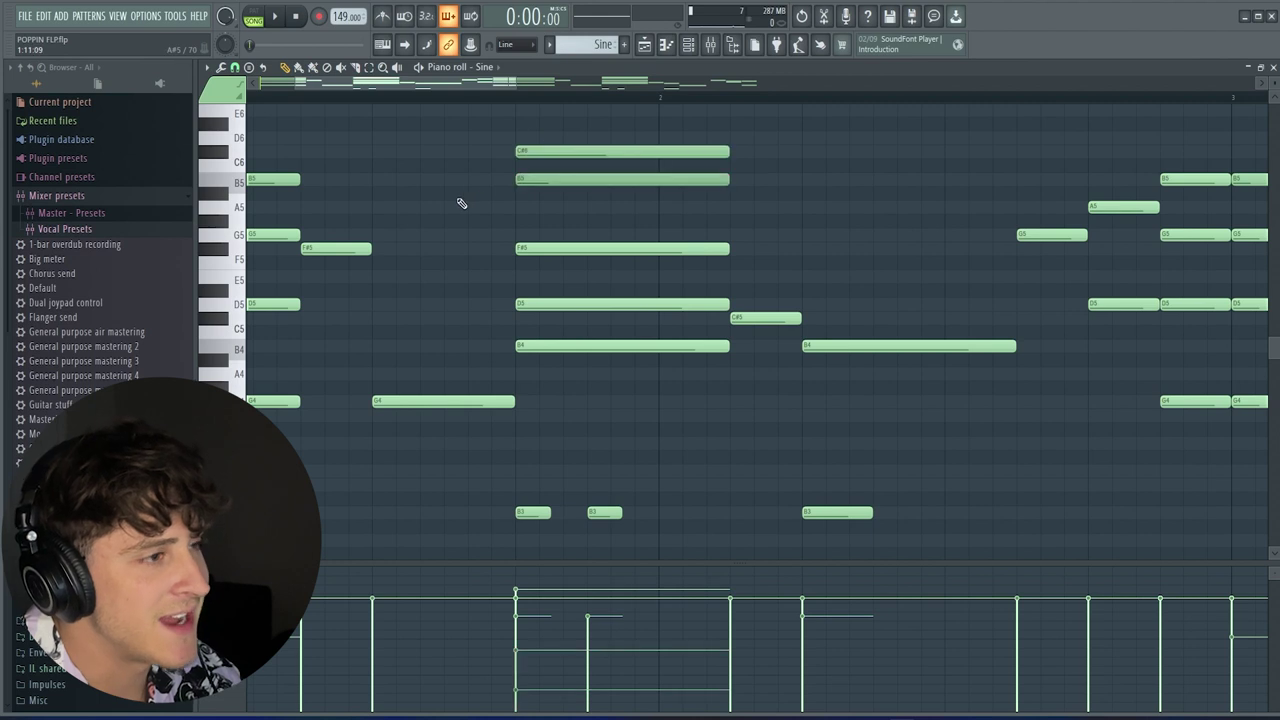
pyautogui.moveTo(504, 143); pyautogui.dragTo(570, 157)
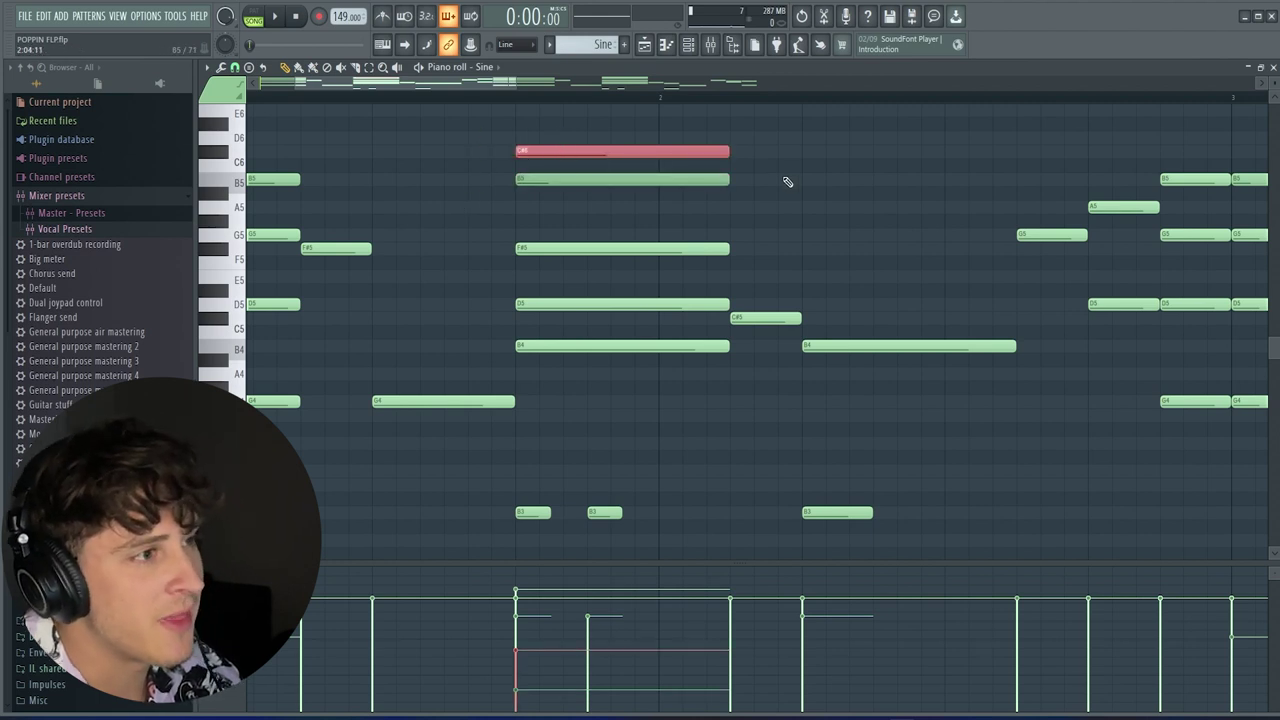
pyautogui.click(792, 183)
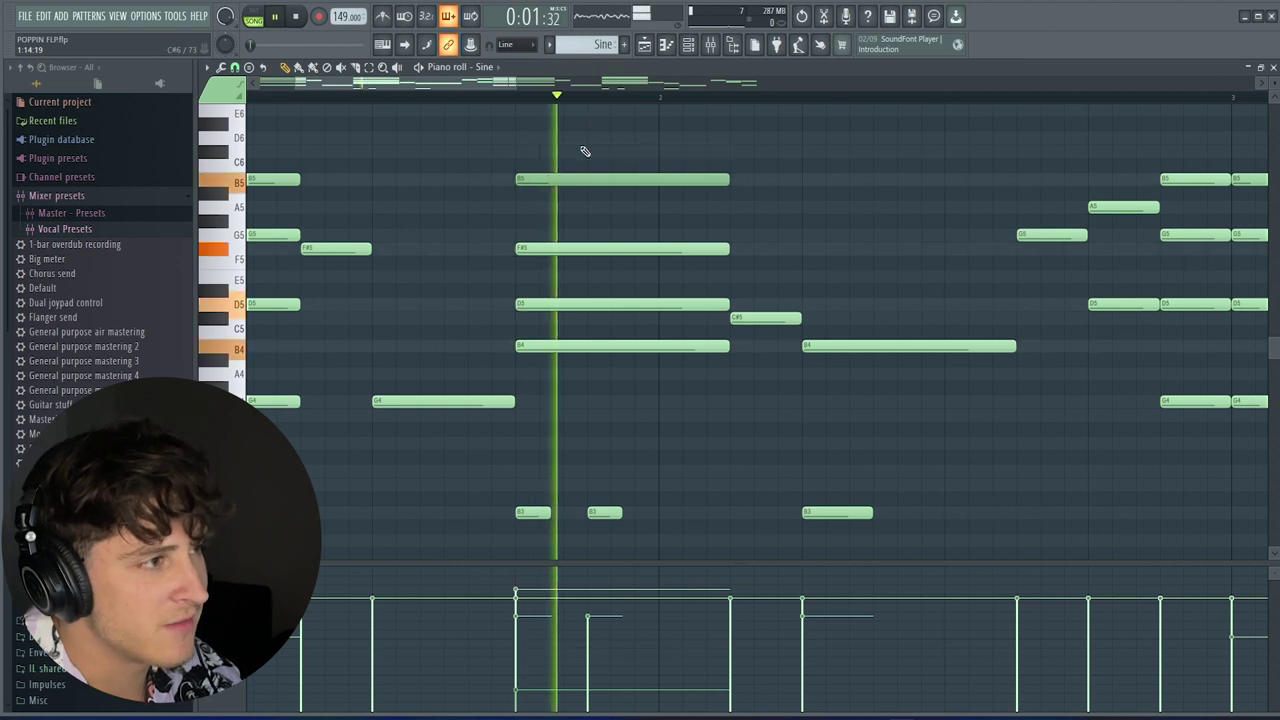
pyautogui.click(514, 152)
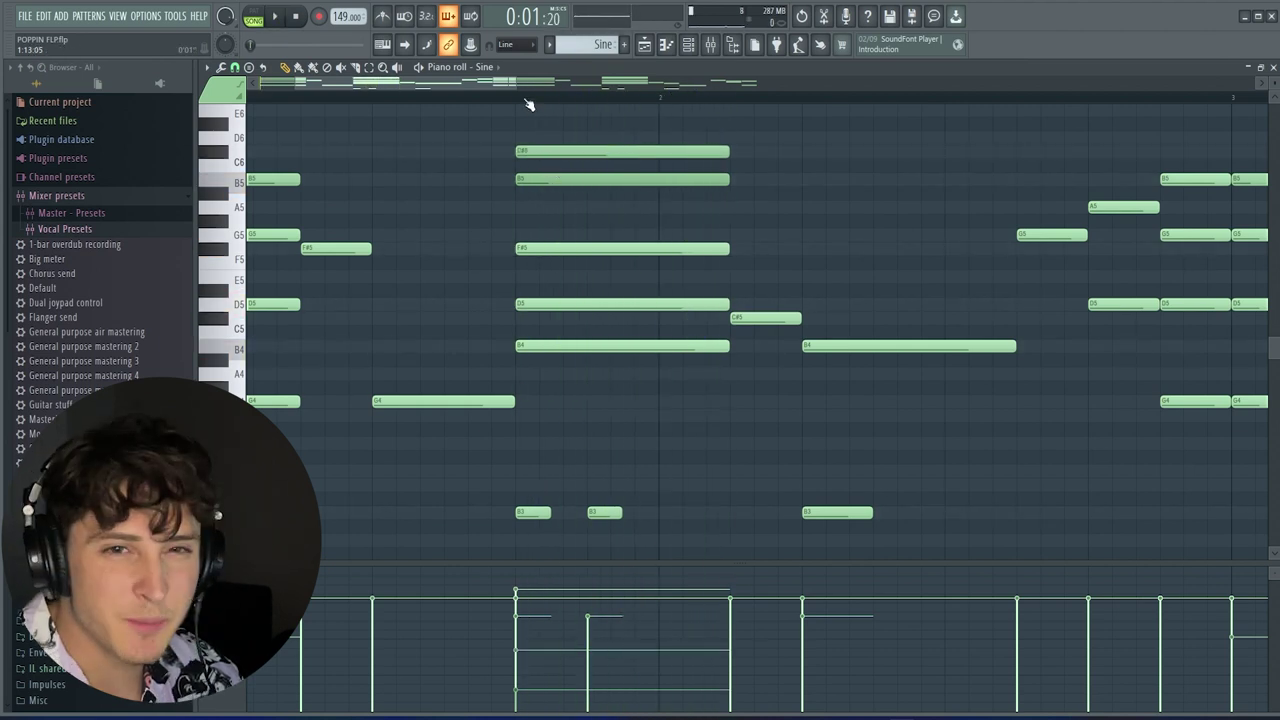
# Select and deselect the four notes of a lower chord to inspect it
pyautogui.scroll(-3, 528, 104)
pyautogui.scroll(-1, 688, 335)
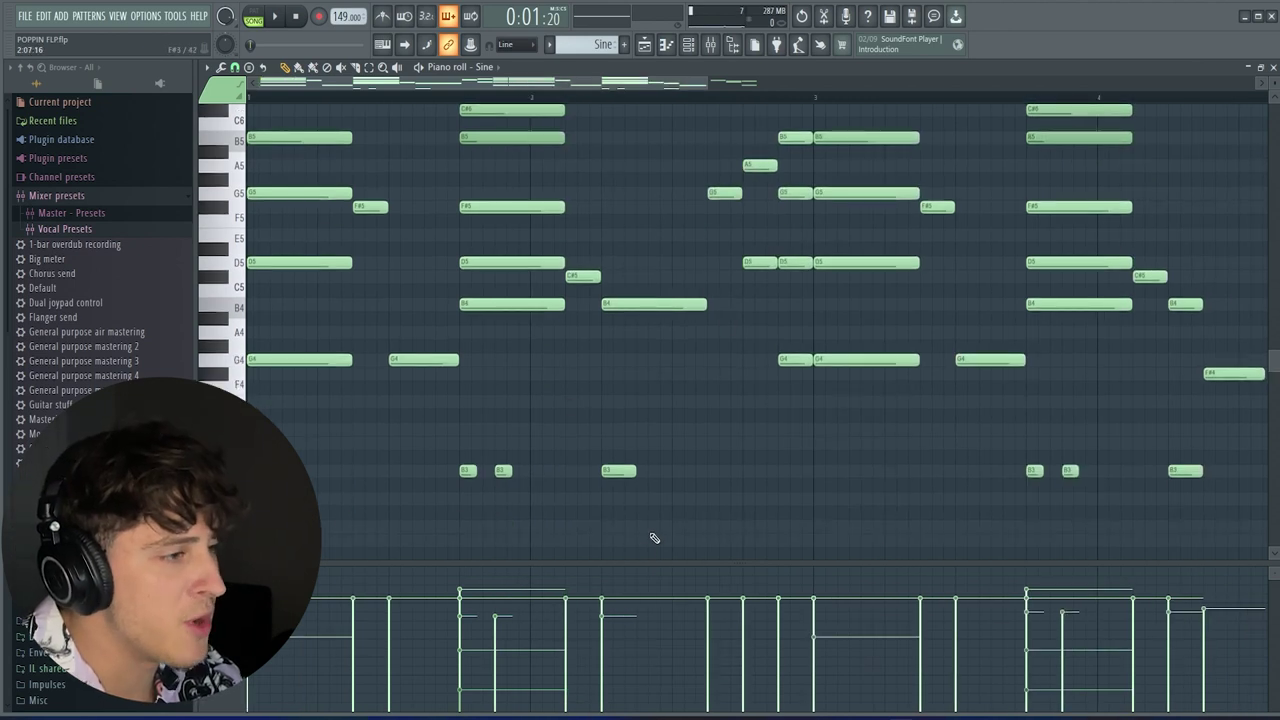
pyautogui.moveTo(795, 275); pyautogui.dragTo(793, 135)
pyautogui.click(742, 380)
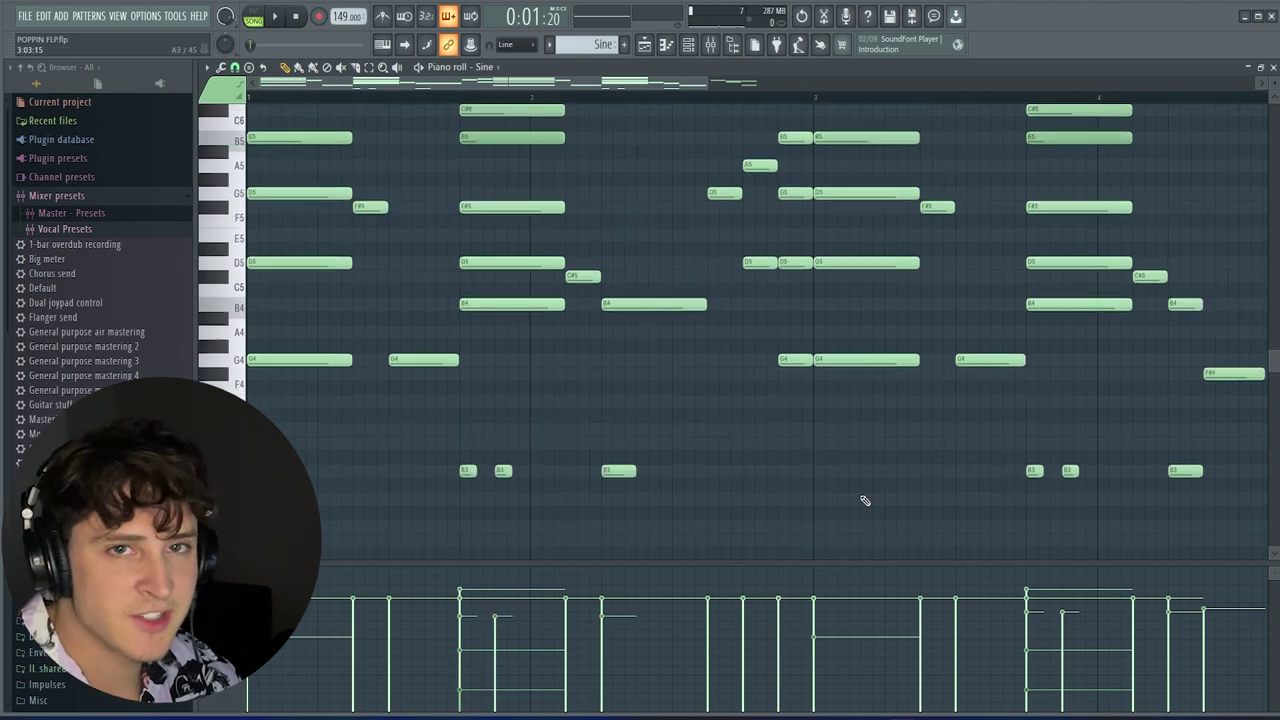
pyautogui.scroll(-2, 480, 103)
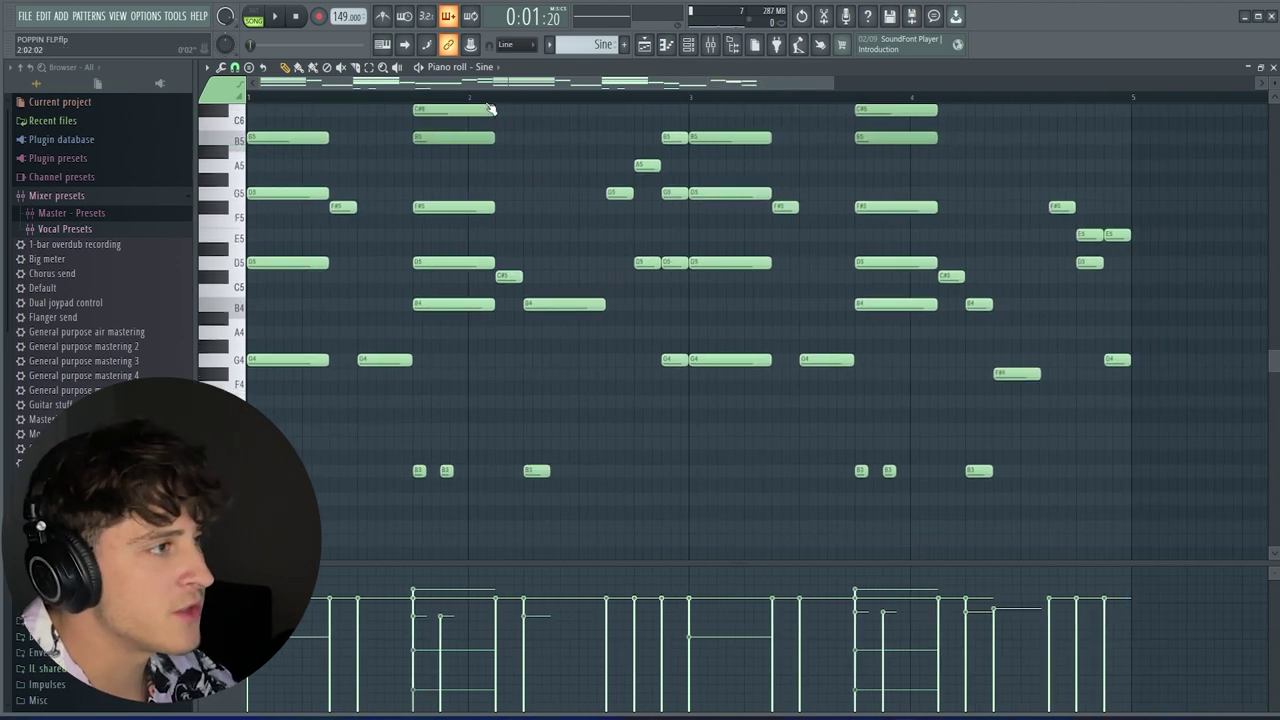
pyautogui.scroll(1, 568, 264)
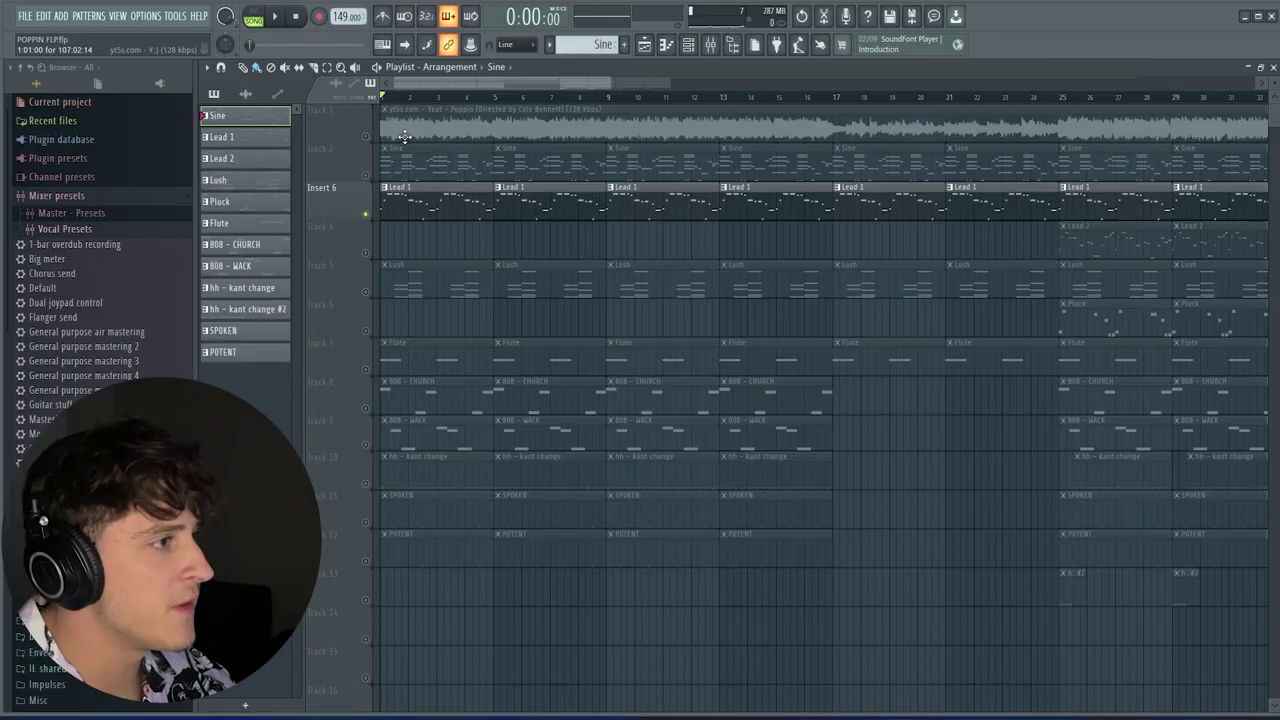
# Open the Lead 1 pattern in the piano roll and show its channel settings
pyautogui.doubleClick(407, 201)
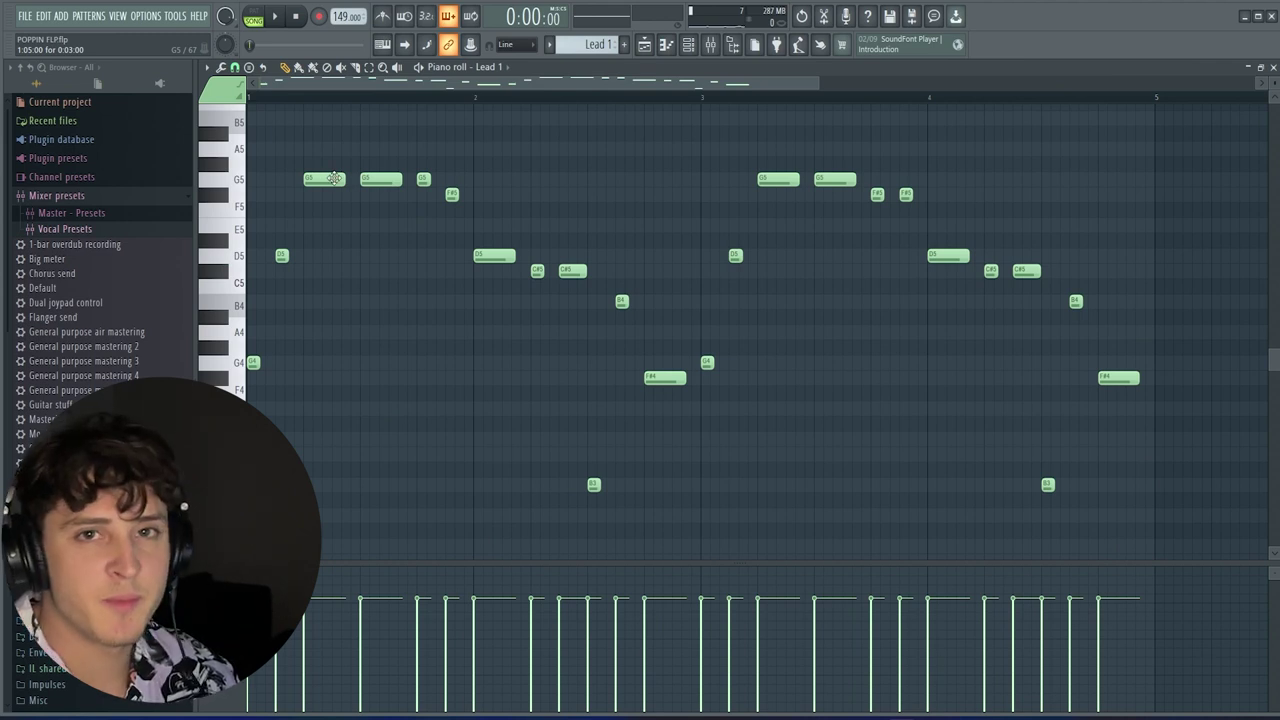
pyautogui.click(687, 45)
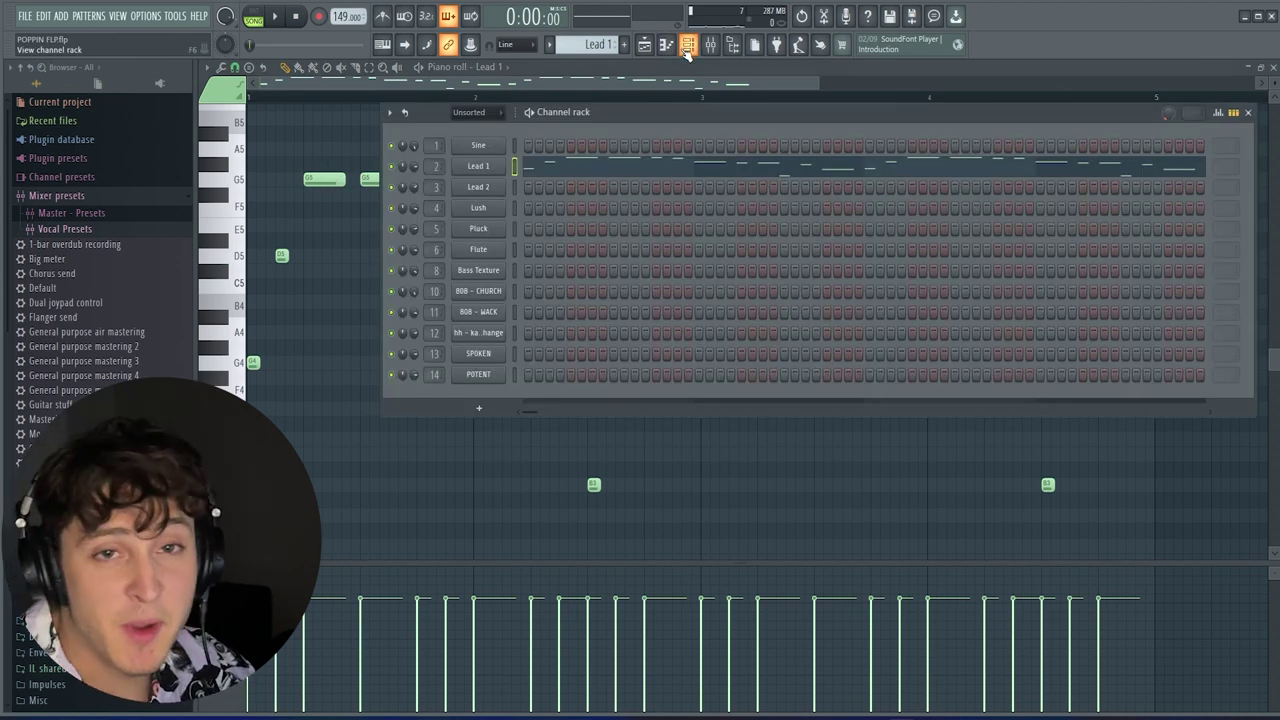
pyautogui.click(478, 166)
pyautogui.moveTo(528, 206); pyautogui.dragTo(529, 187)
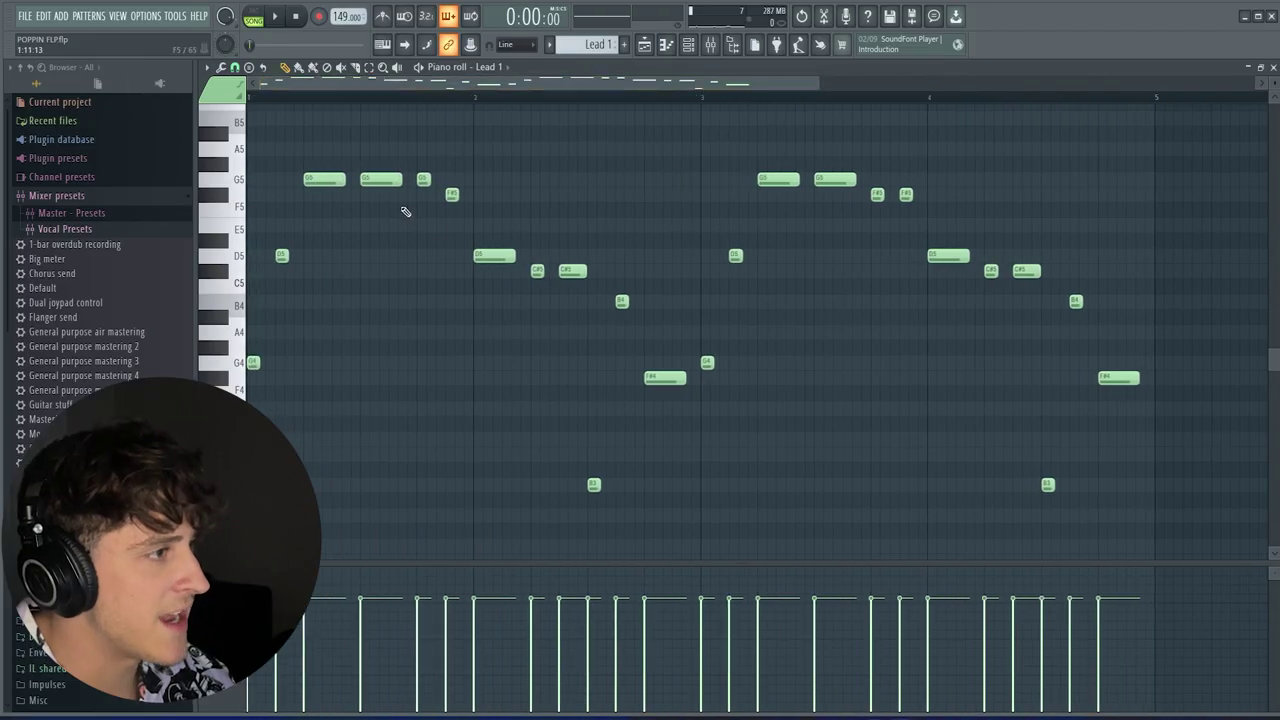
# Select then deselect all Lead 1 notes, and solo the Lush track
pyautogui.moveTo(1159, 540); pyautogui.dragTo(249, 123)
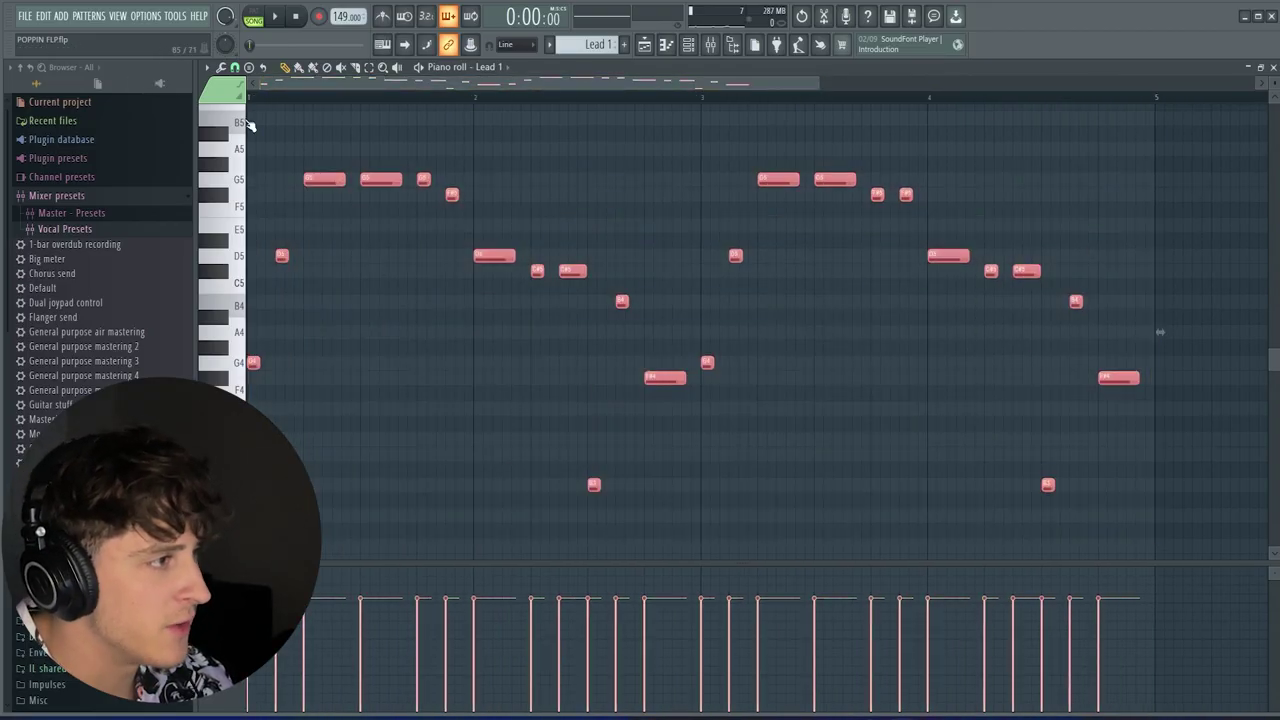
pyautogui.click(408, 353)
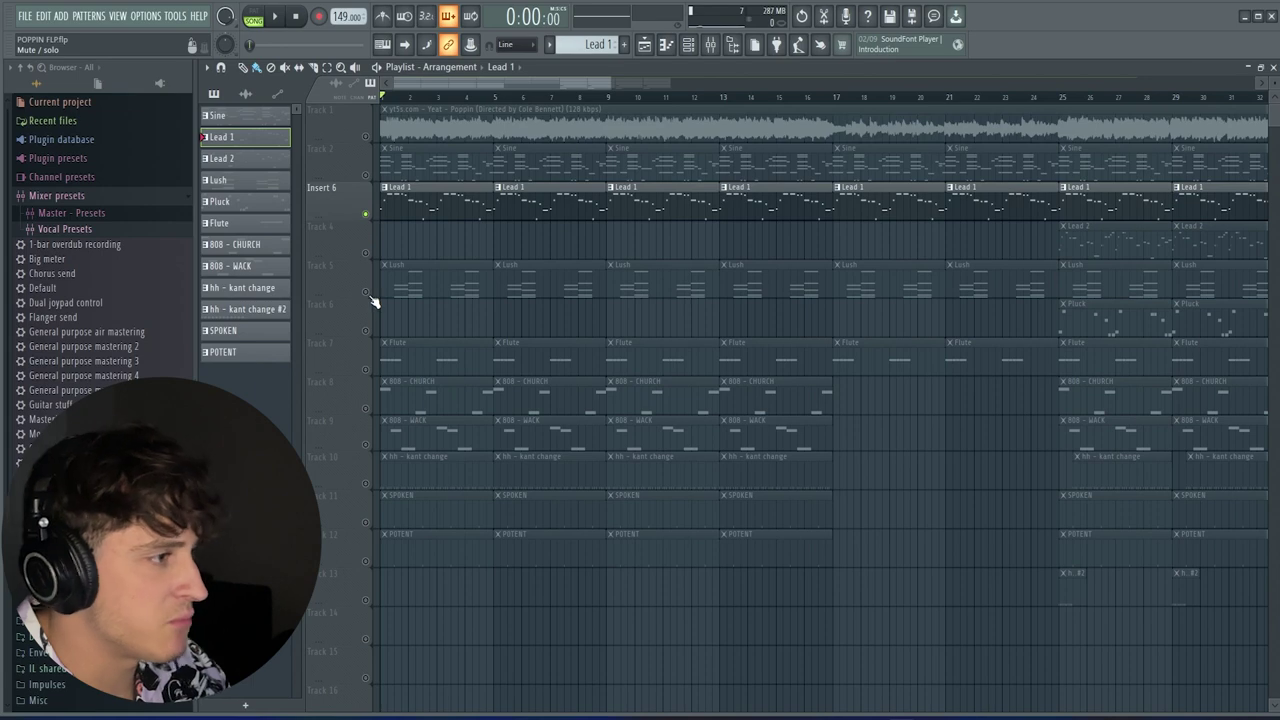
pyautogui.rightClick(366, 292)
# Open the Lush pattern and check the Lush channel's settings, then close them
pyautogui.press('F7')
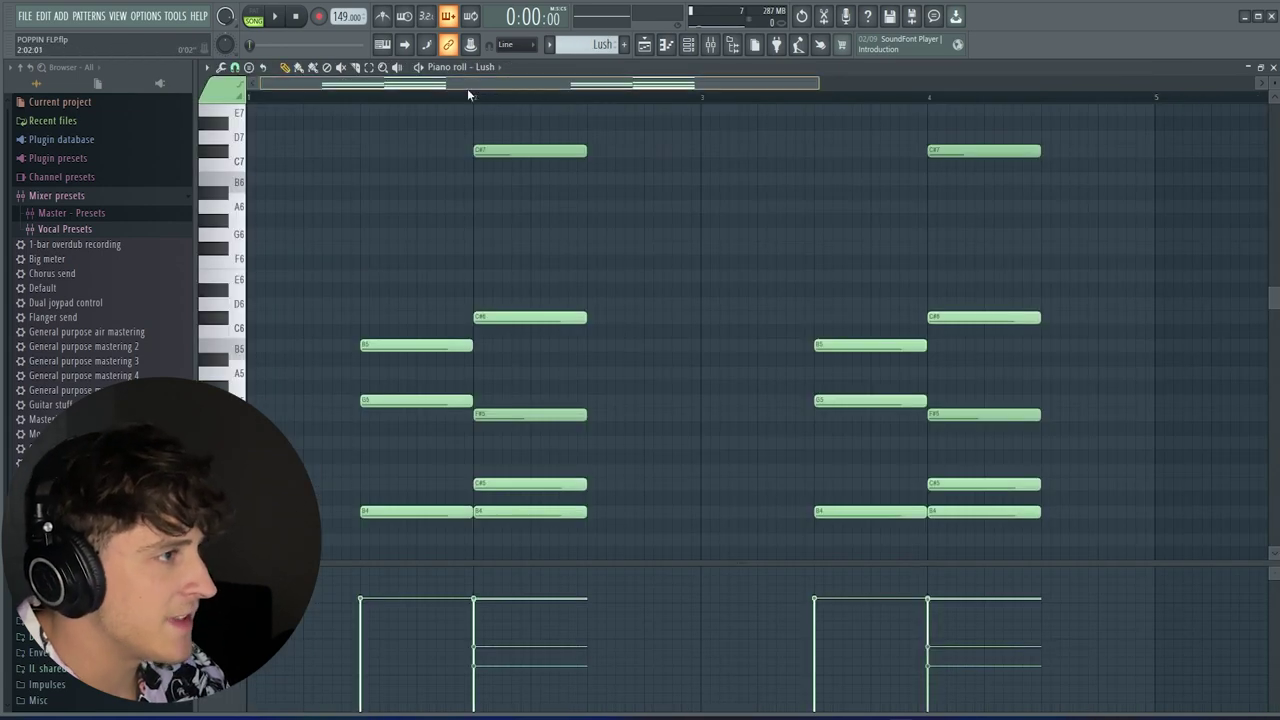
pyautogui.click(689, 44)
pyautogui.click(460, 208)
pyautogui.moveTo(310, 158); pyautogui.dragTo(326, 164)
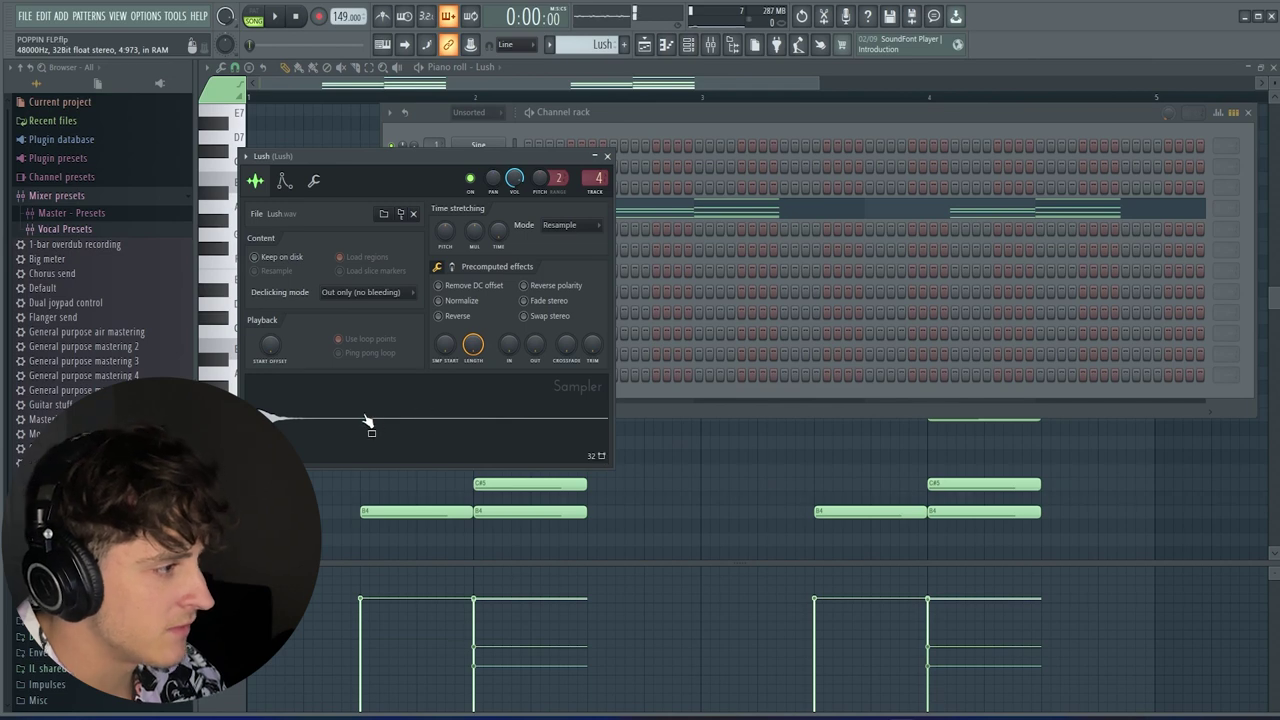
pyautogui.press('F7')
# Select and deselect the first and second Lush chords to inspect their notes
pyautogui.moveTo(362, 553); pyautogui.dragTo(403, 289)
pyautogui.click(640, 443)
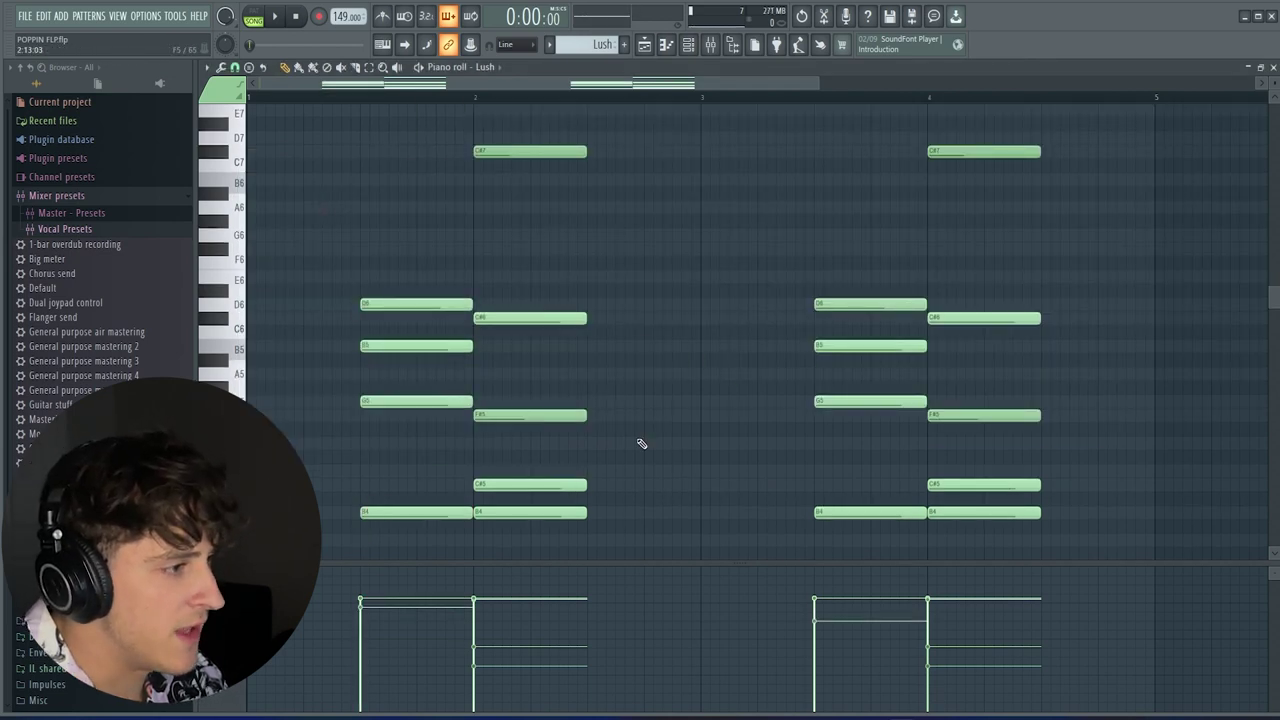
pyautogui.moveTo(583, 558); pyautogui.dragTo(590, 518)
pyautogui.click(662, 265)
pyautogui.click(590, 477)
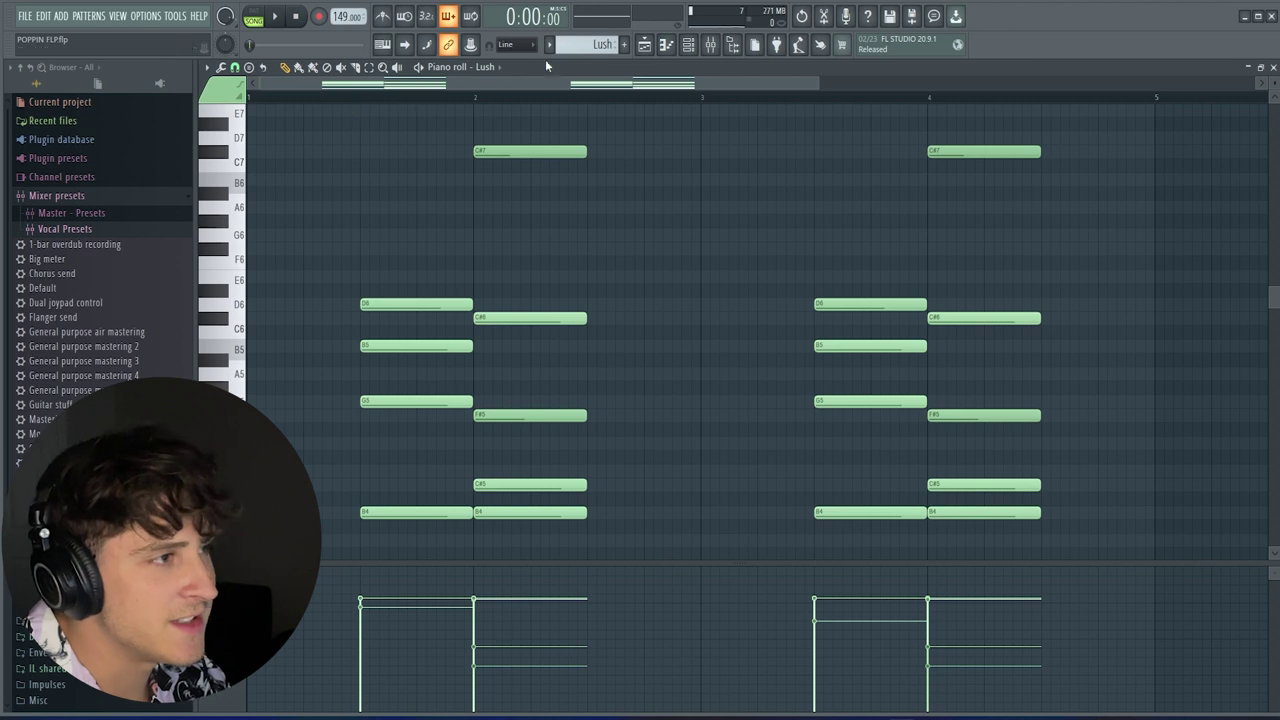
# Check Lush's delay and reverb in the mixer, then return to the arrangement
pyautogui.click(710, 44)
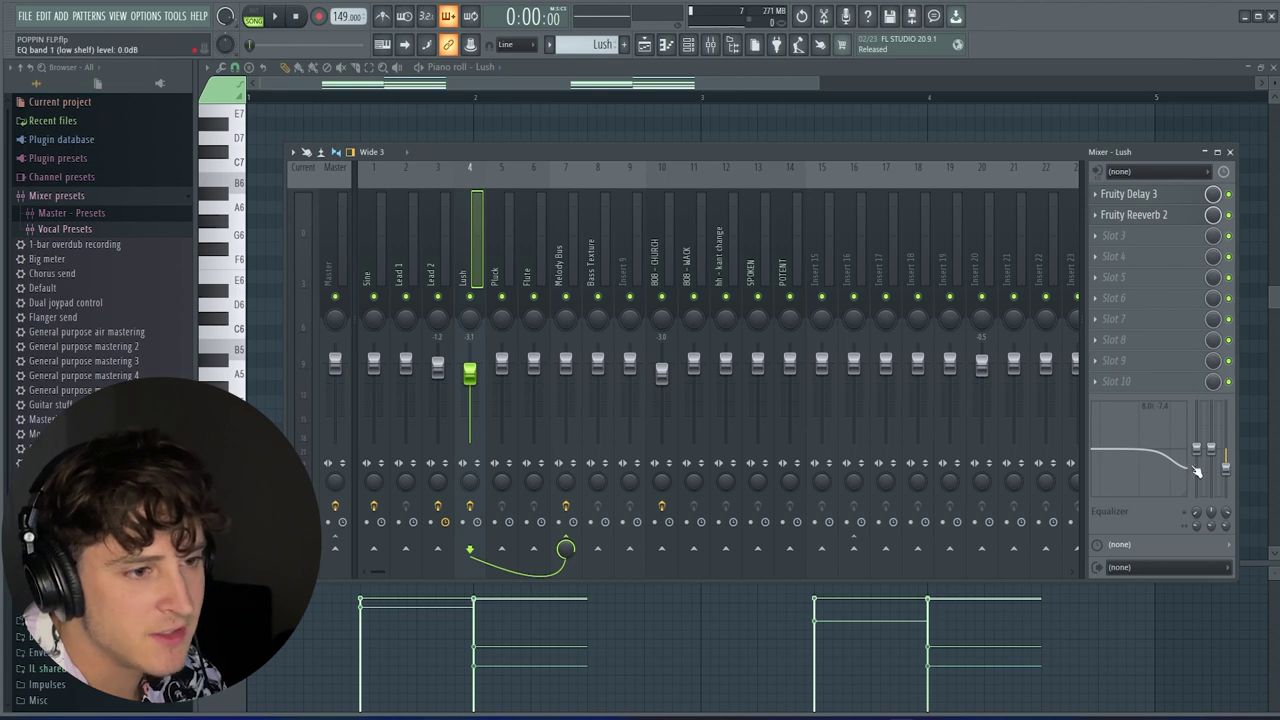
pyautogui.click(643, 44)
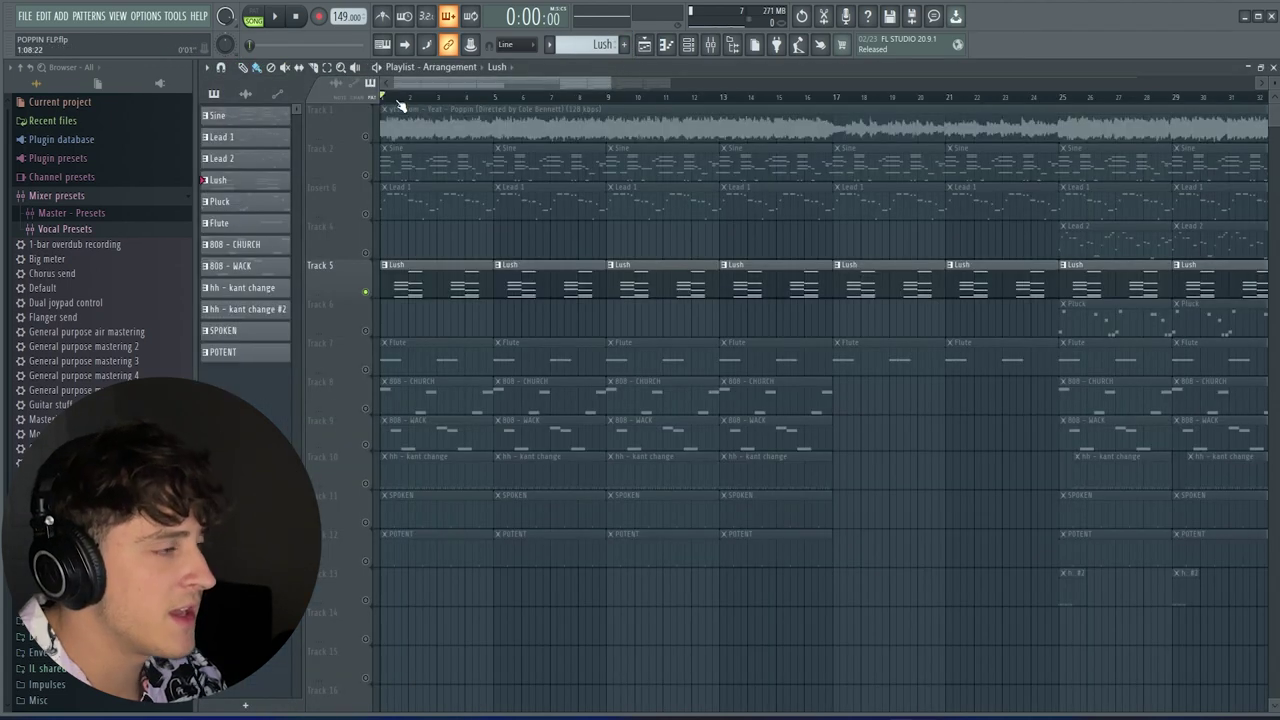
pyautogui.scroll(2, 428, 95)
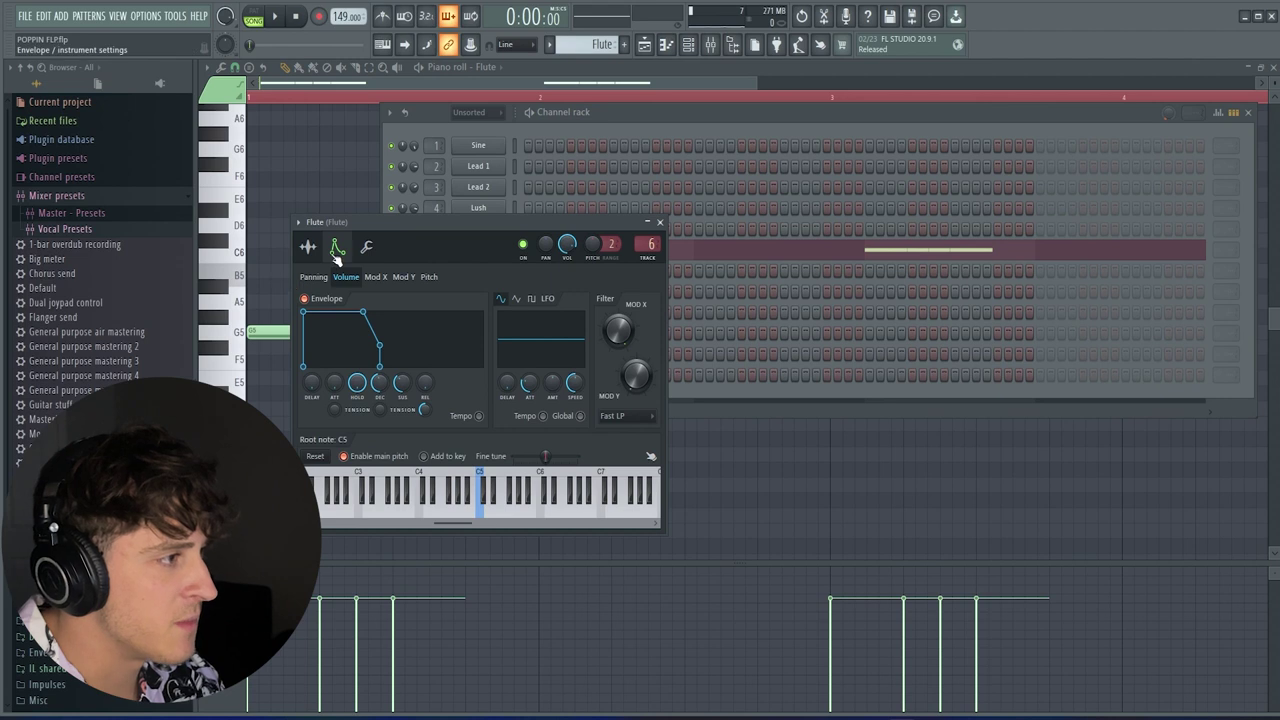
# View the Flute's sample settings, then close the Flute settings and channel list
pyautogui.click(308, 246)
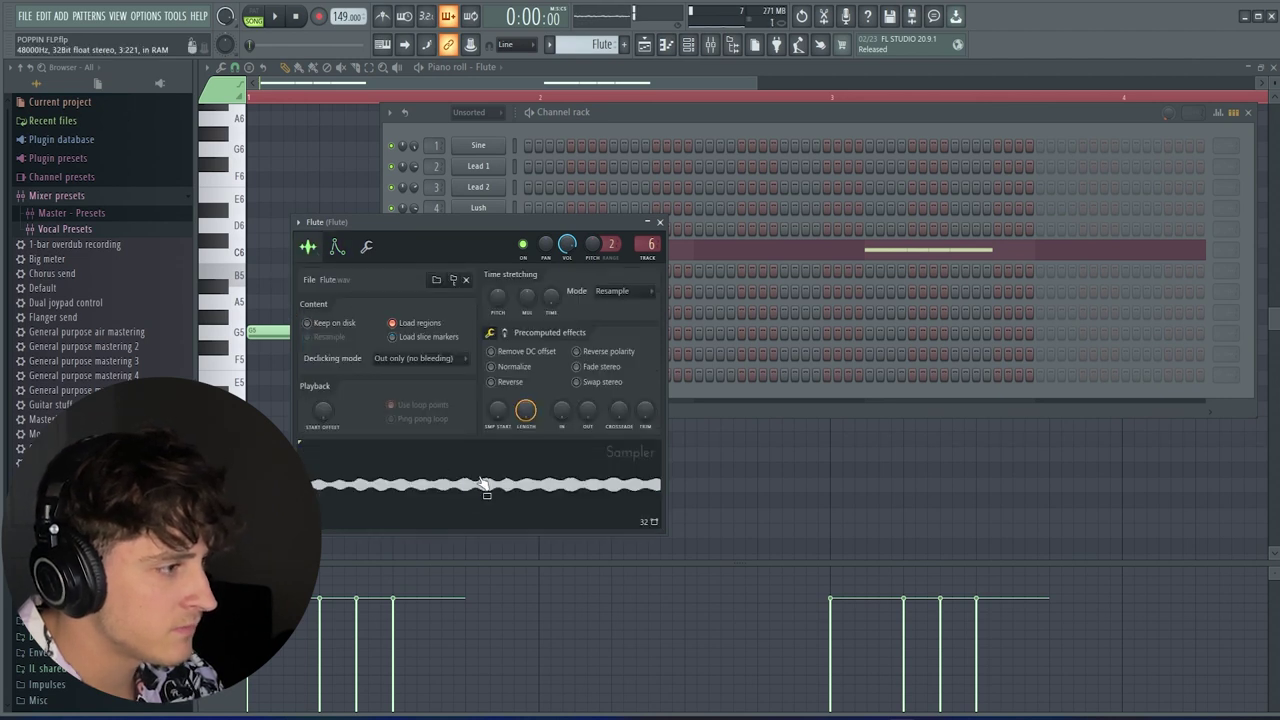
pyautogui.moveTo(340, 222); pyautogui.dragTo(357, 214)
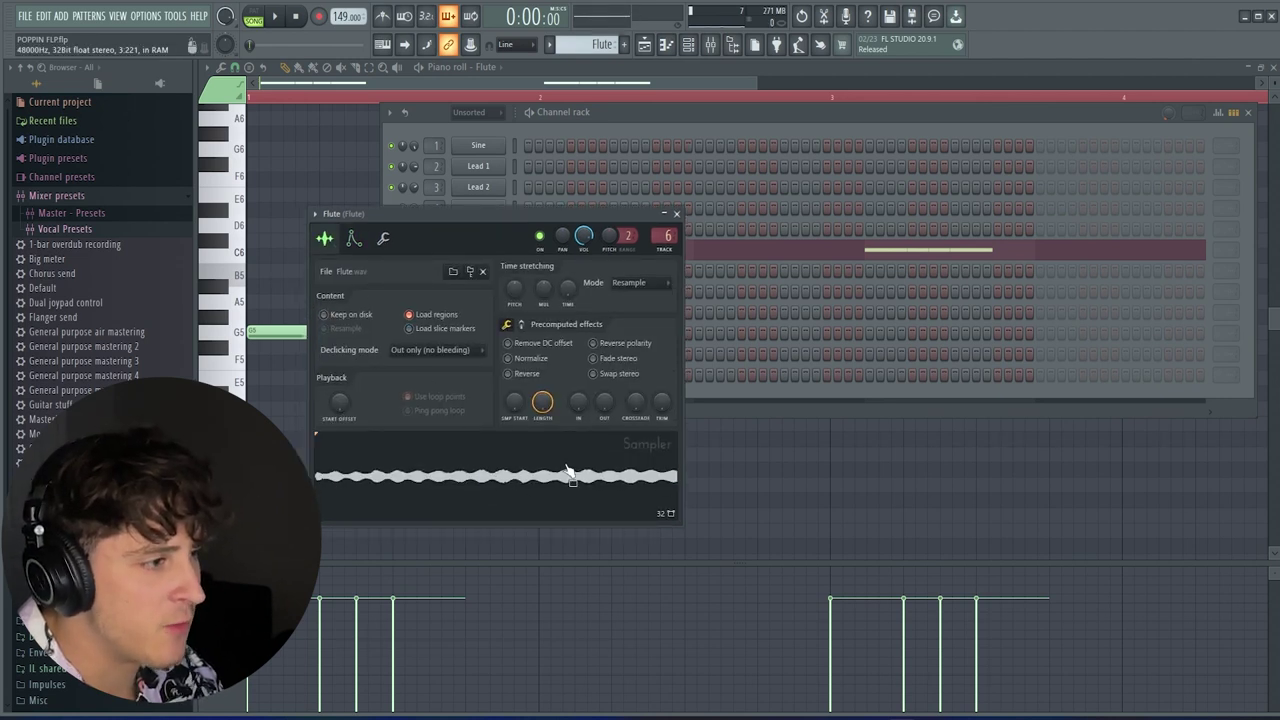
pyautogui.click(678, 214)
pyautogui.press('Escape')
# Play the Flute pattern, set playback to start at bar 25, and open a Lead 2 clip
pyautogui.press('space')
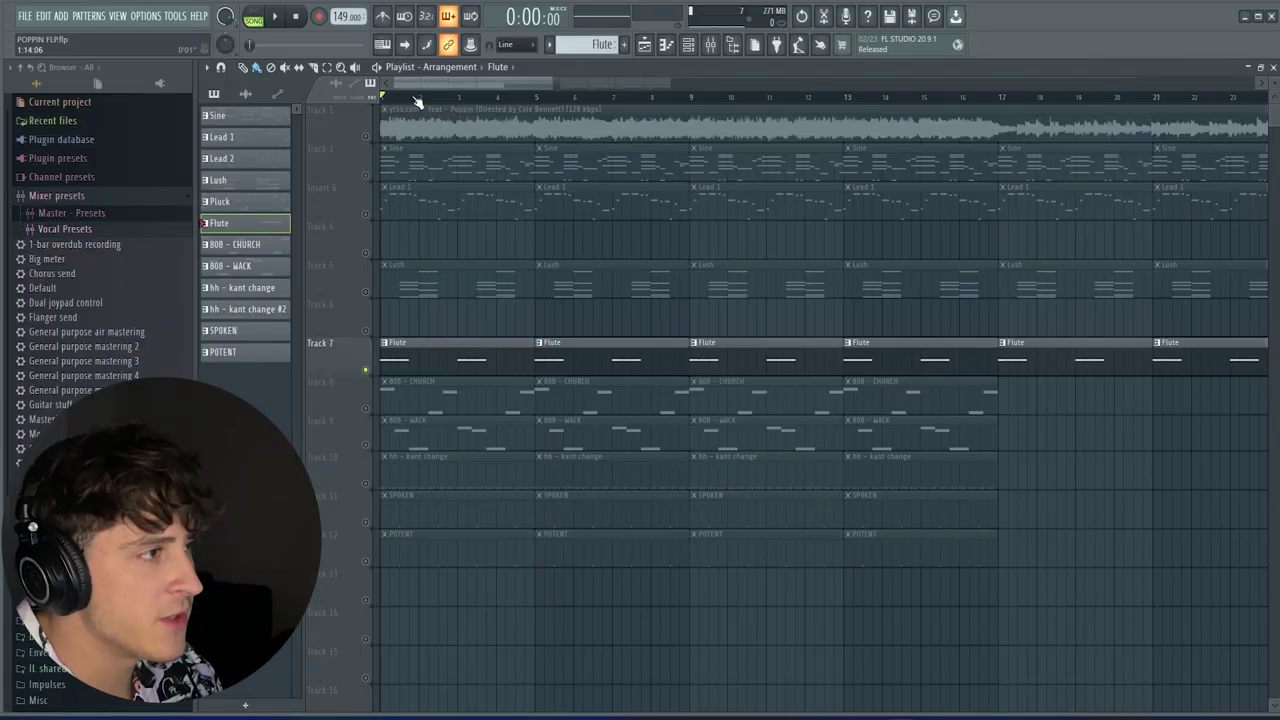
pyautogui.scroll(-4, 417, 100)
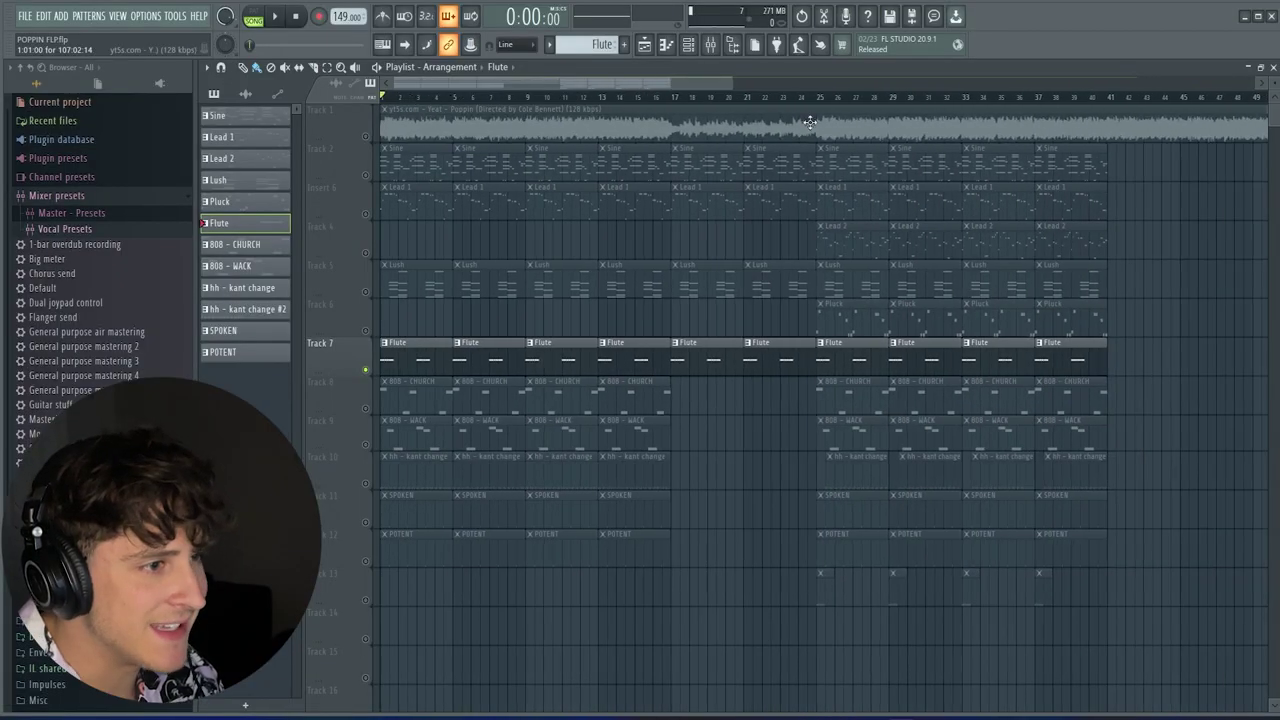
pyautogui.click(817, 97)
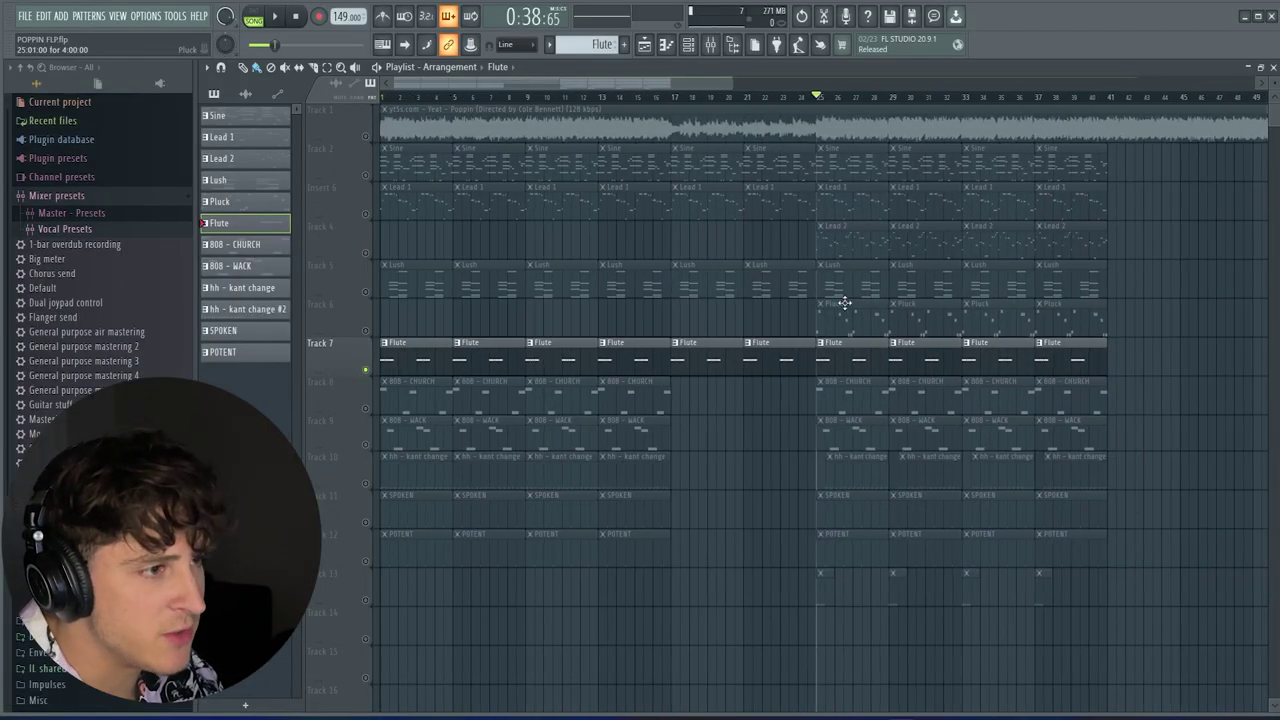
pyautogui.doubleClick(848, 243)
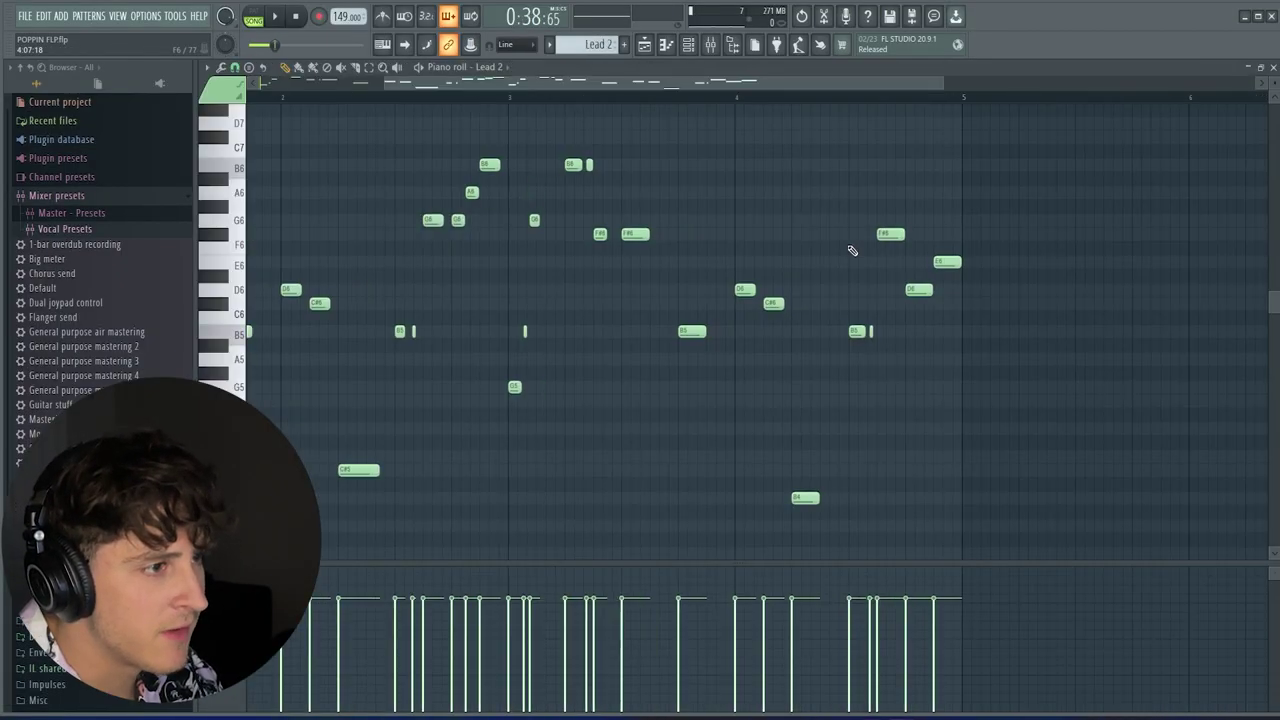
# Inspect the Lead 2 instrument's sample settings, then close them
pyautogui.click(688, 47)
pyautogui.click(477, 189)
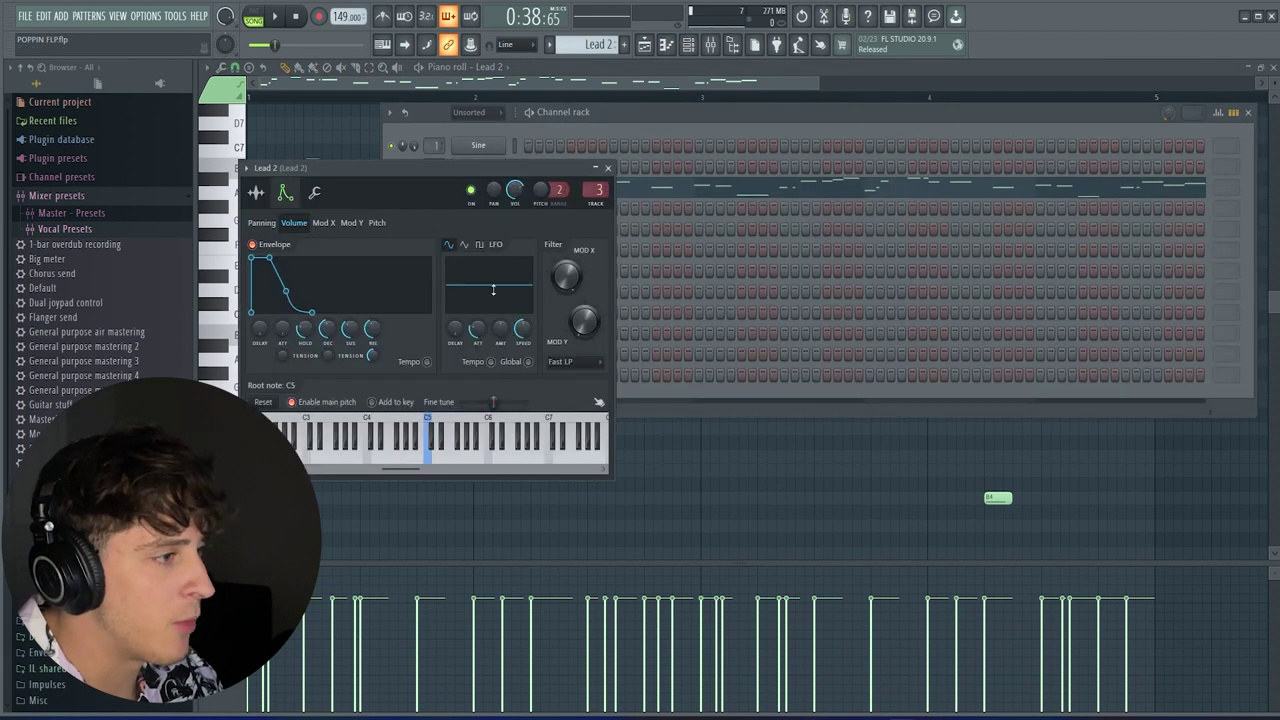
pyautogui.click(256, 194)
pyautogui.click(607, 168)
# Close the channel list, return to the playlist, and open the Pluck pattern
pyautogui.click(644, 44)
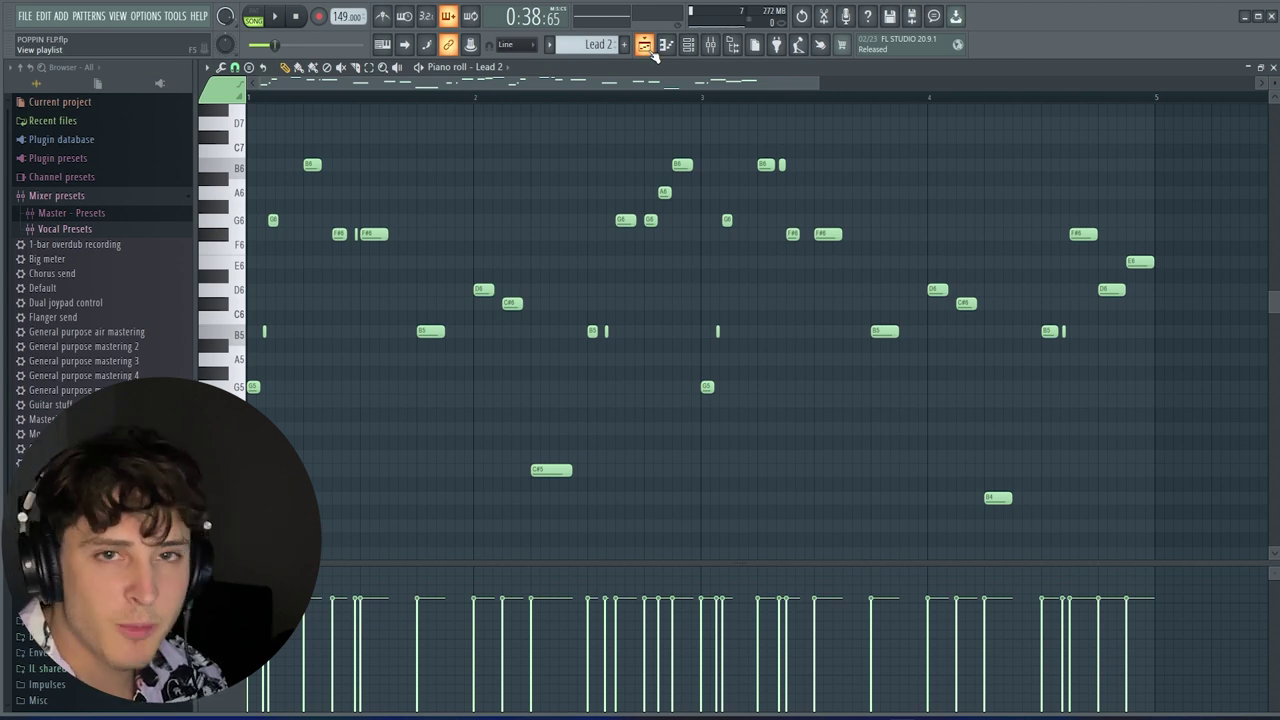
pyautogui.click(648, 48)
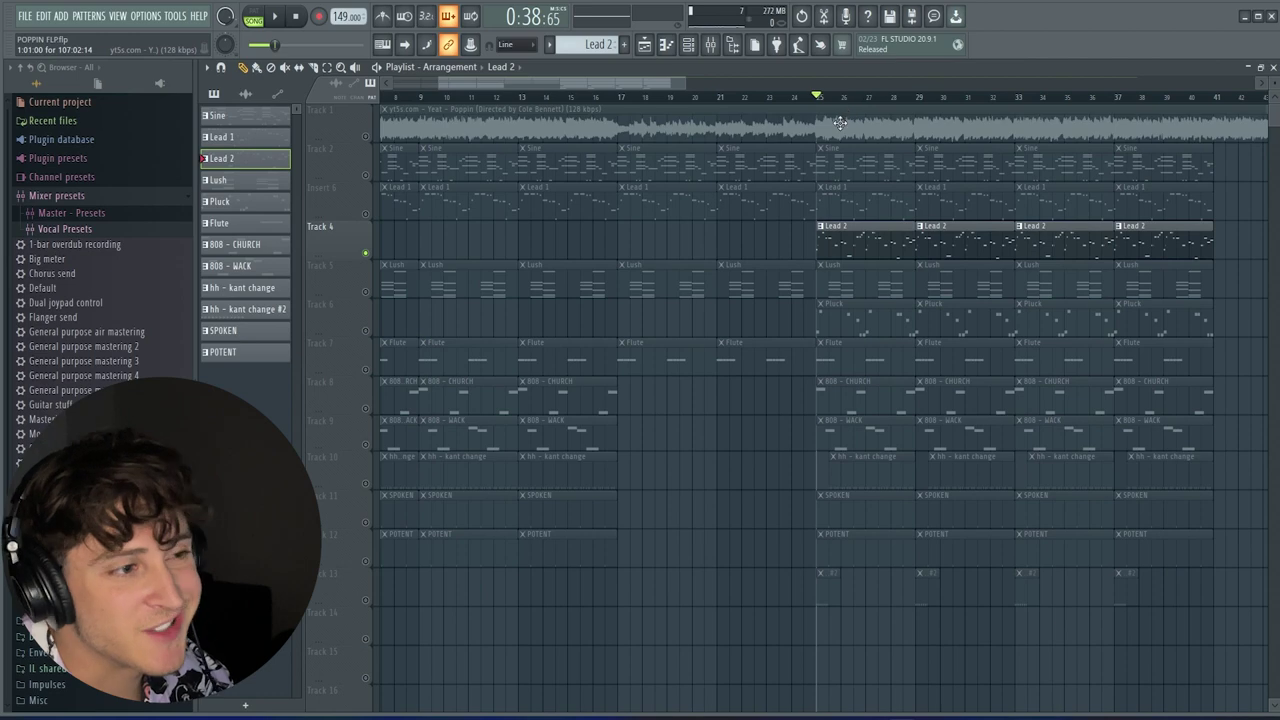
pyautogui.doubleClick(864, 308)
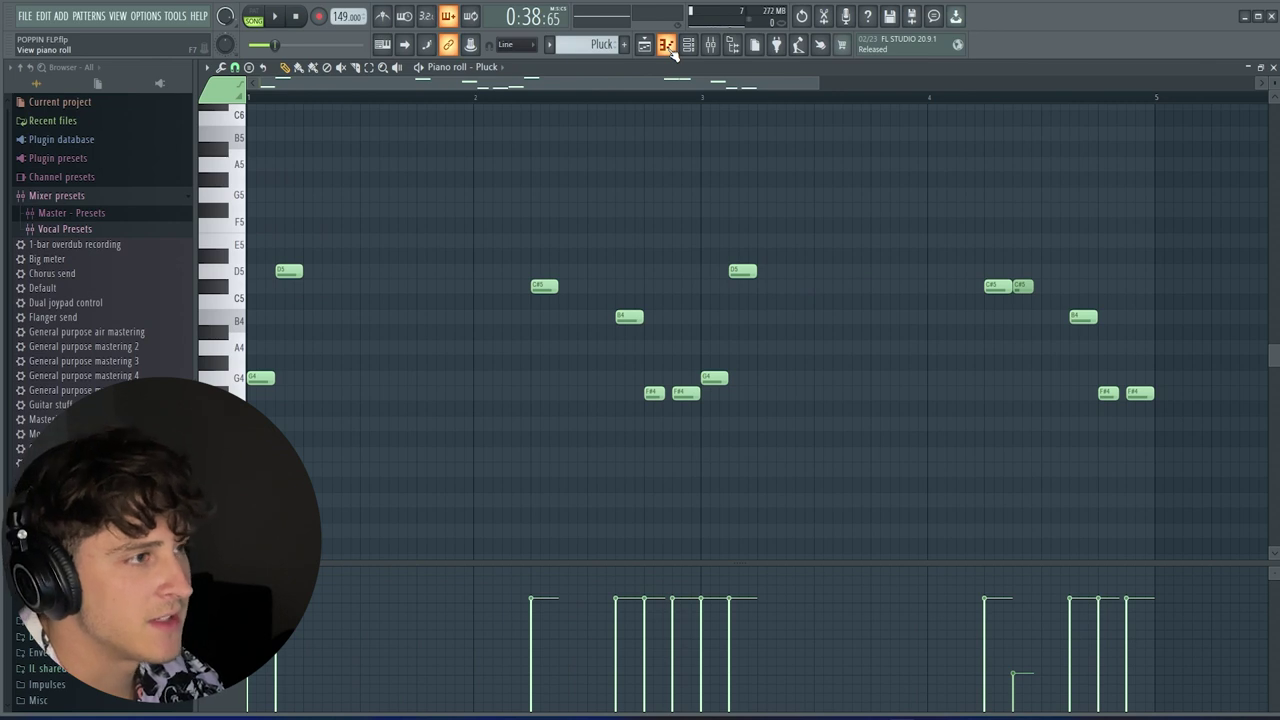
pyautogui.press('space')
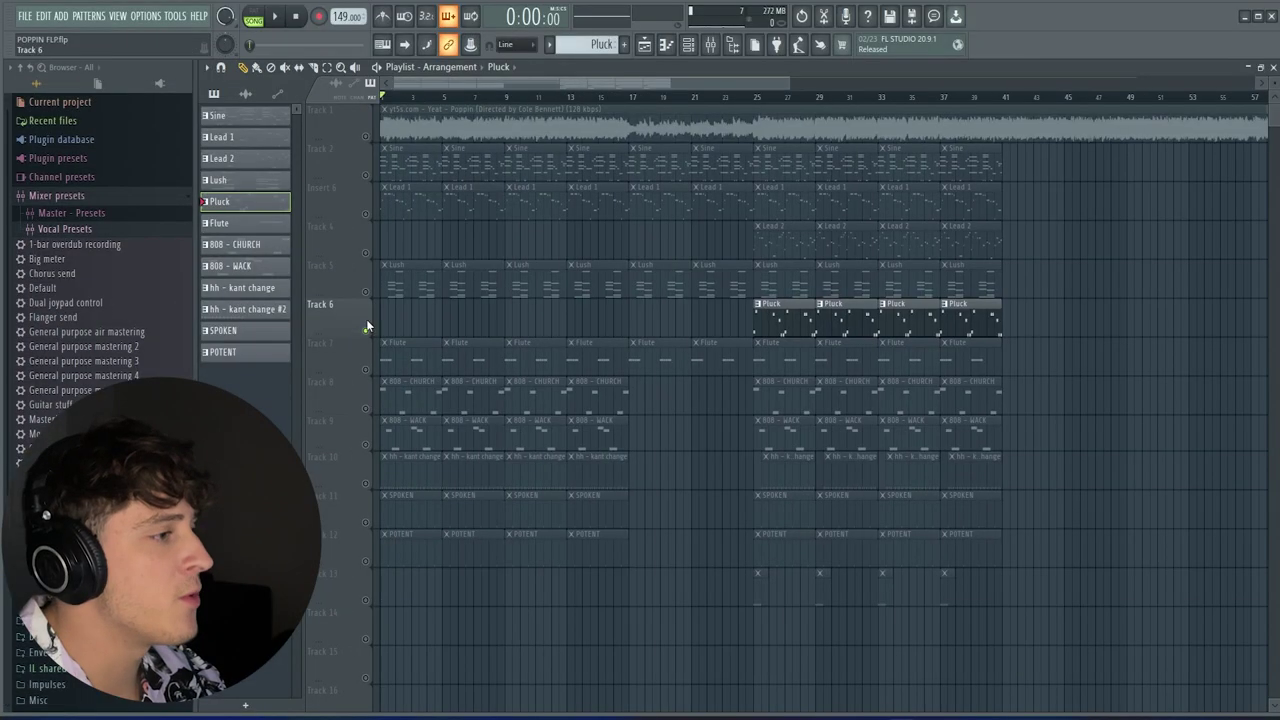
# Select the 808, hi-hat and sample clips in bars 1–16, isolate 808 - CHURCH, and toggle playback
pyautogui.scroll(2, 421, 91)
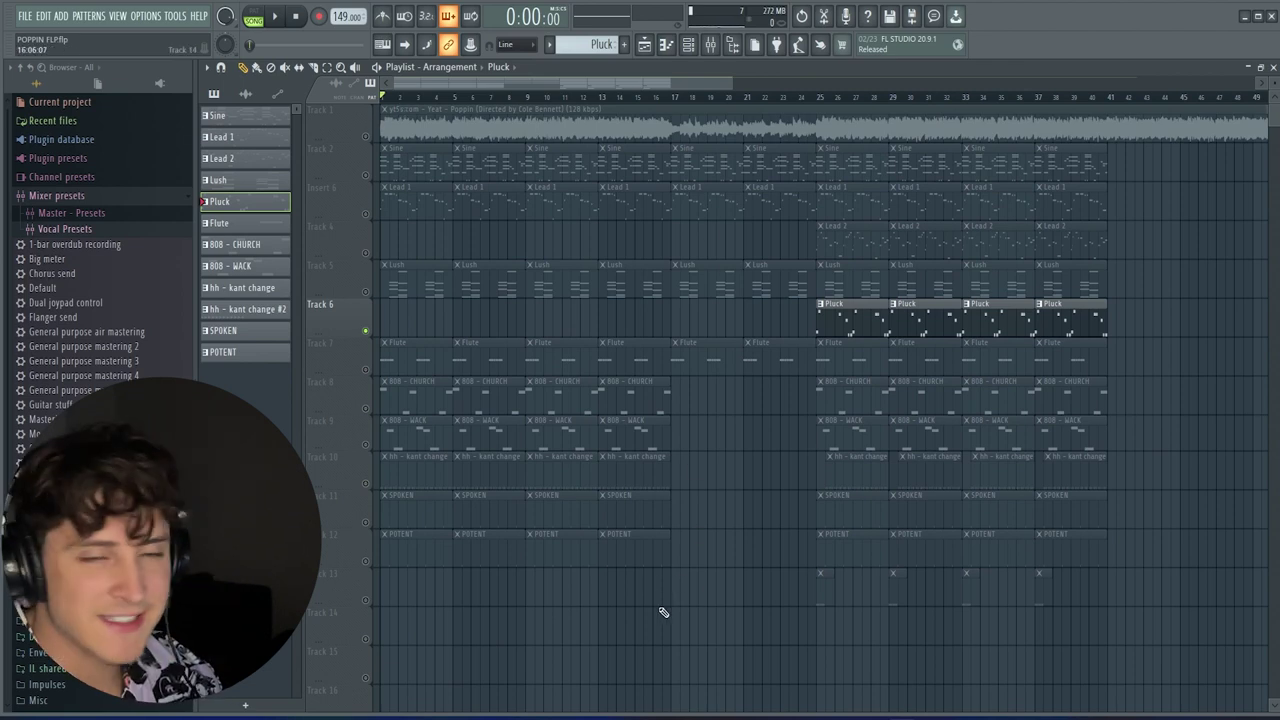
pyautogui.moveTo(643, 578); pyautogui.dragTo(386, 374)
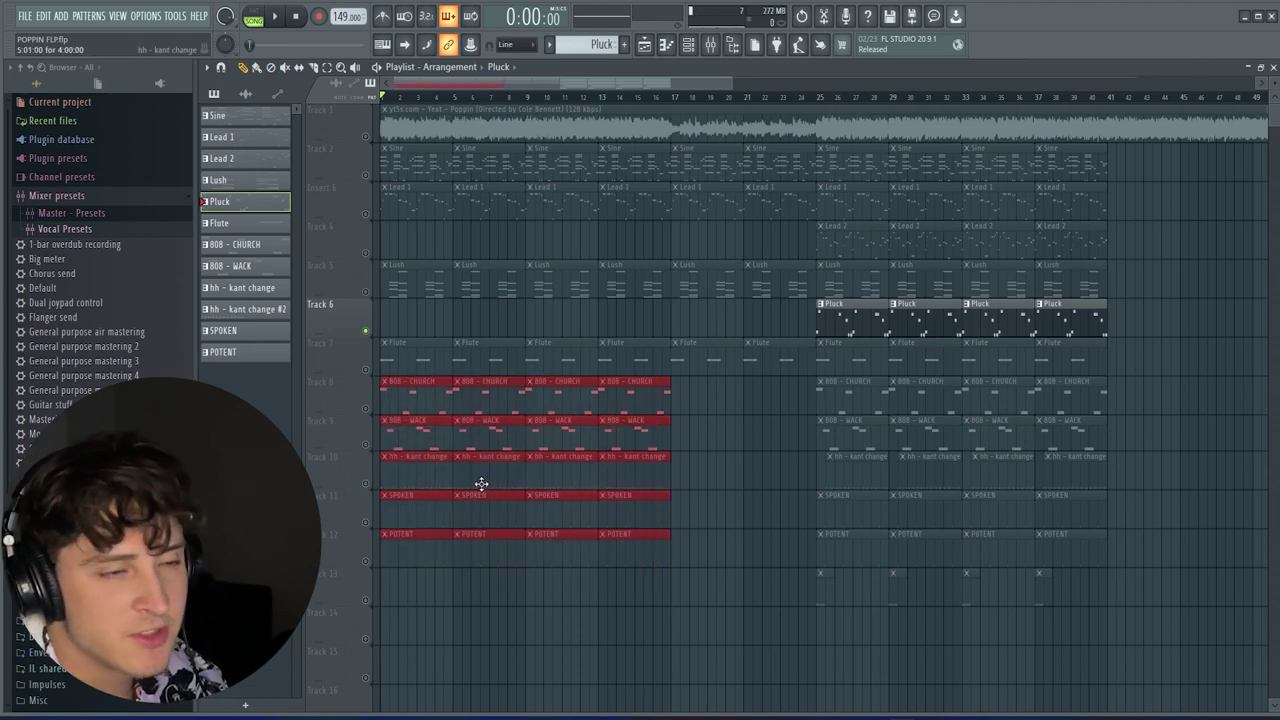
pyautogui.scroll(3, 406, 100)
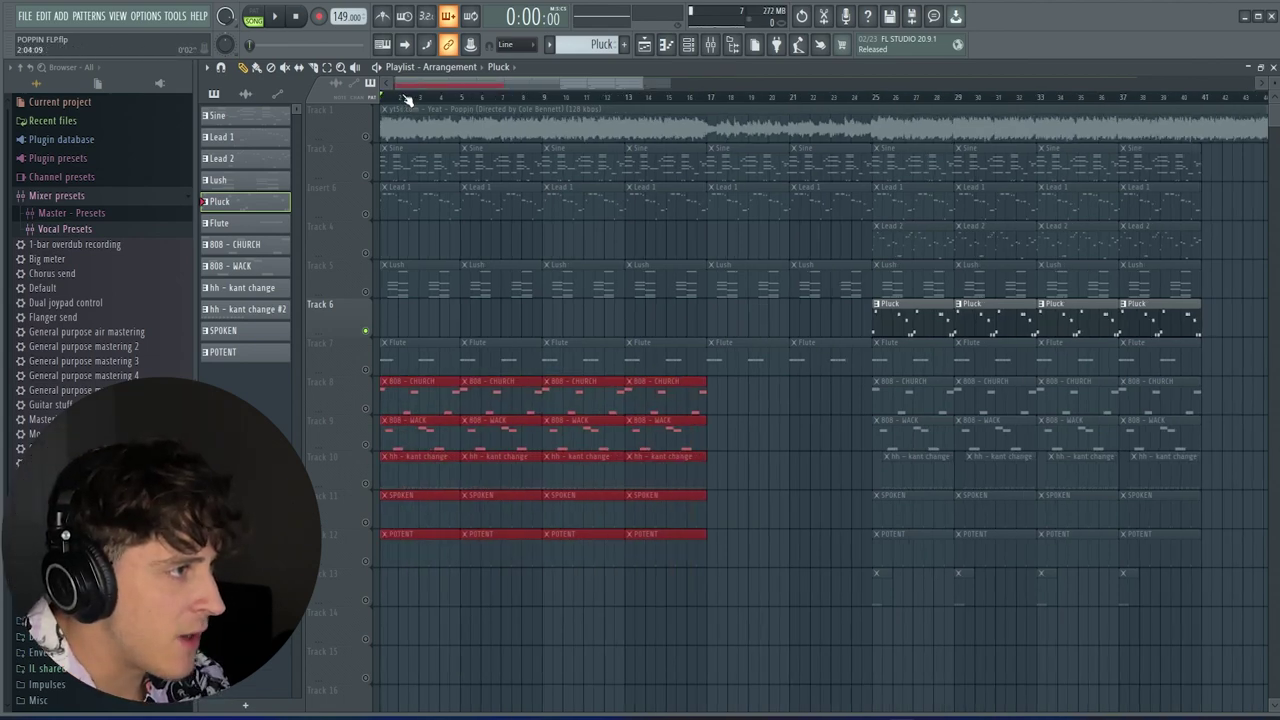
pyautogui.scroll(1, 360, 110)
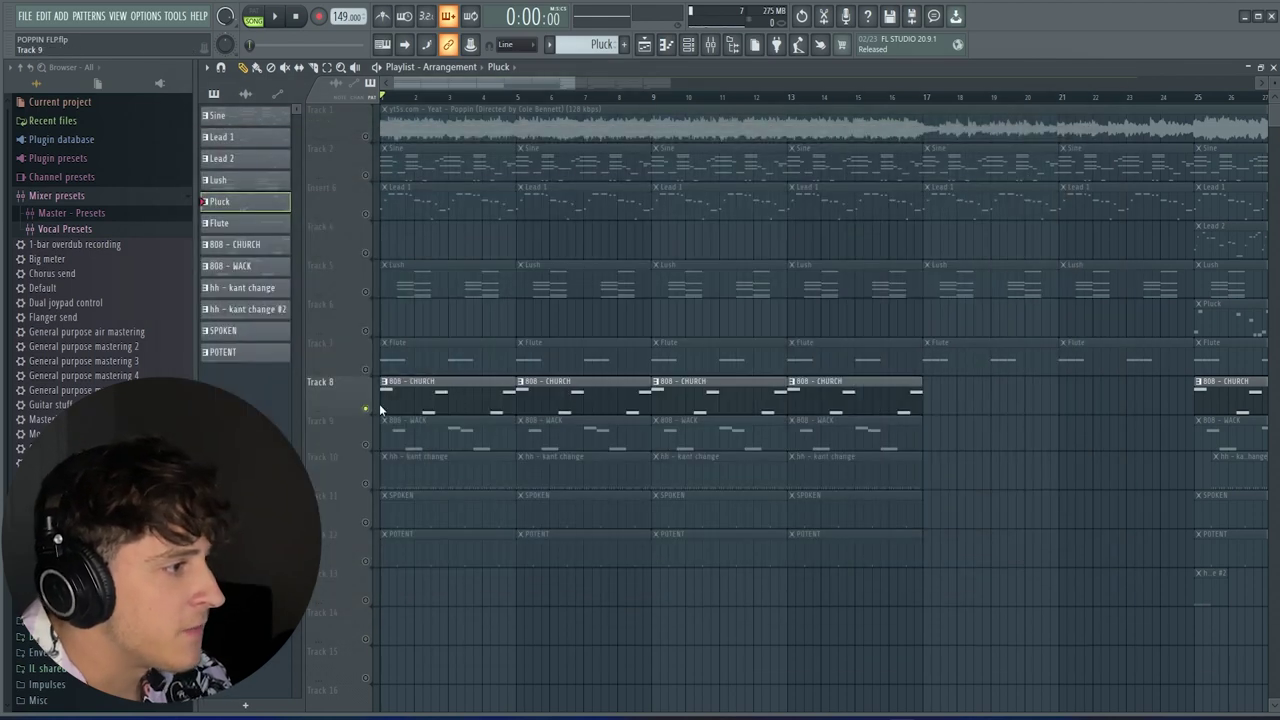
pyautogui.doubleClick(380, 408)
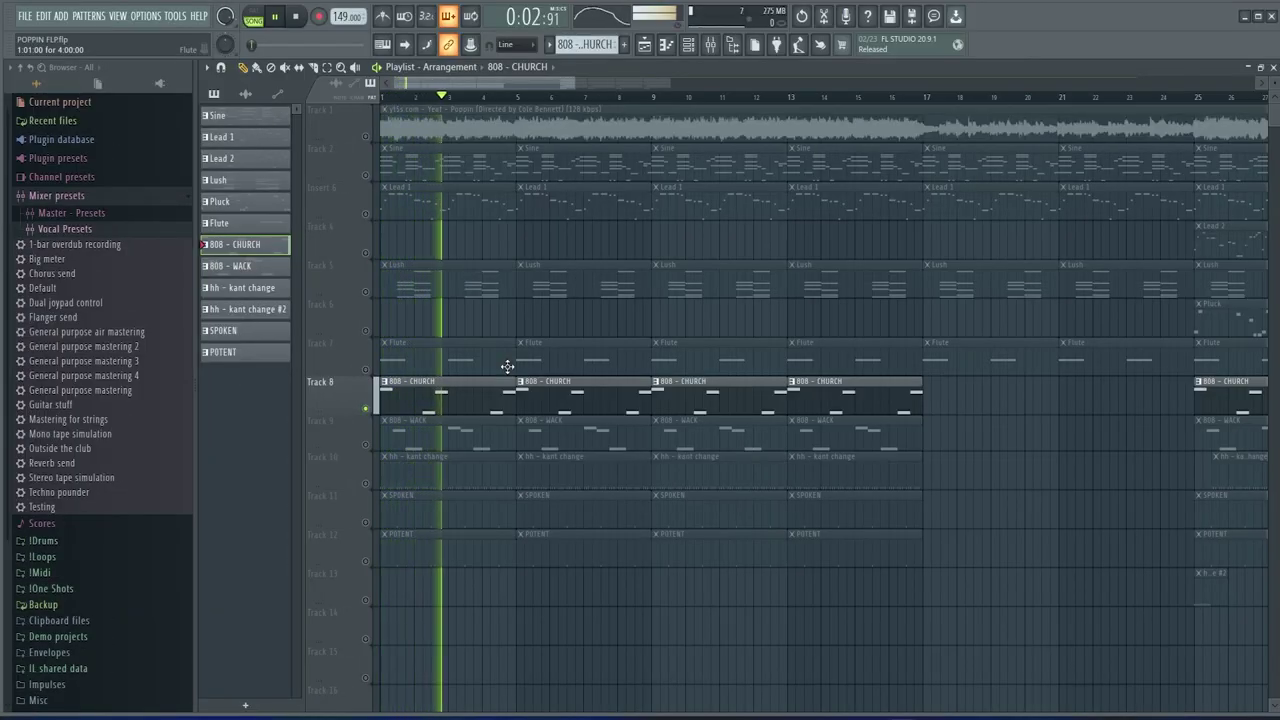
pyautogui.press('space')
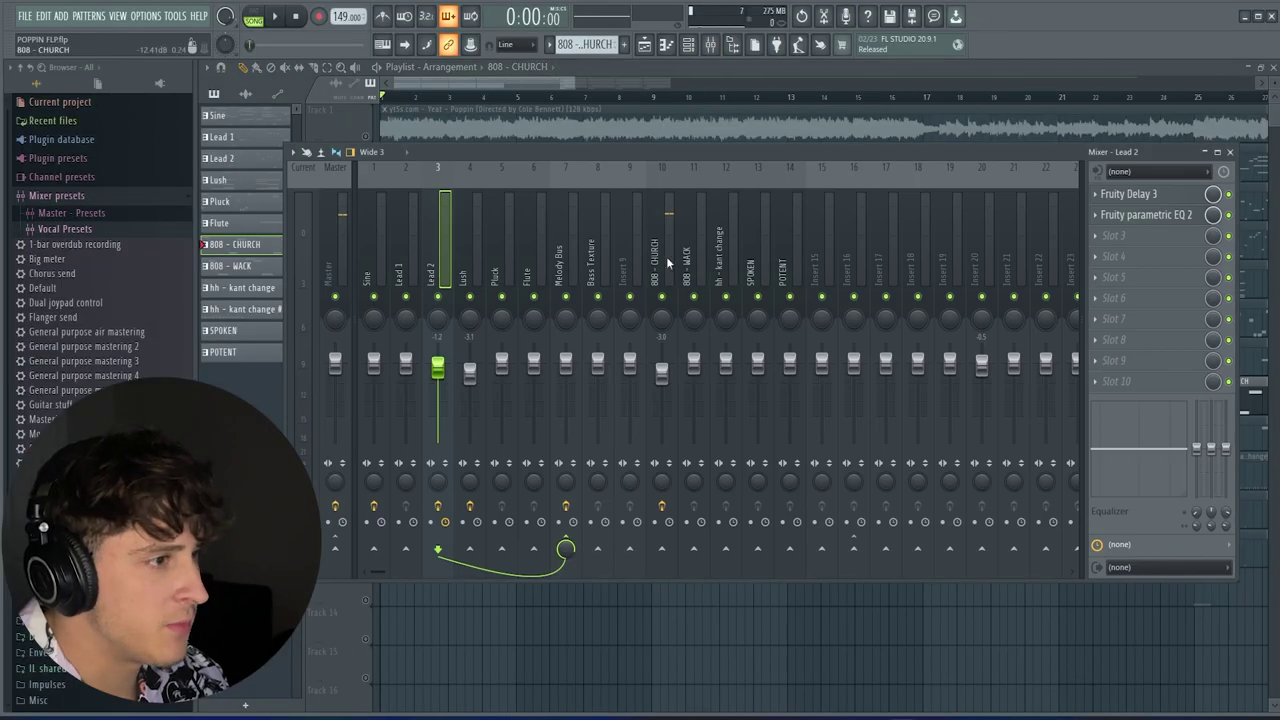
# Select the 808 - CHURCH mixer insert and open its first Fruity Fast Dist
pyautogui.click(668, 262)
pyautogui.click(1166, 197)
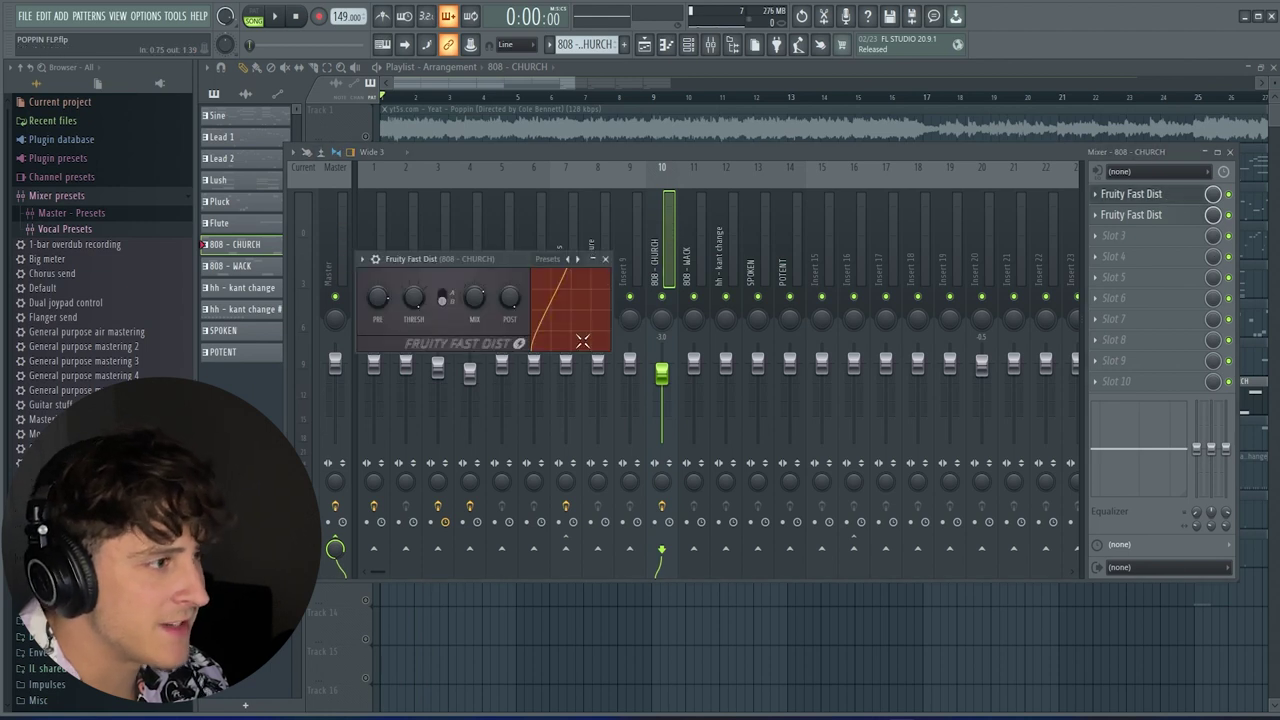
pyautogui.moveTo(449, 261); pyautogui.dragTo(476, 275)
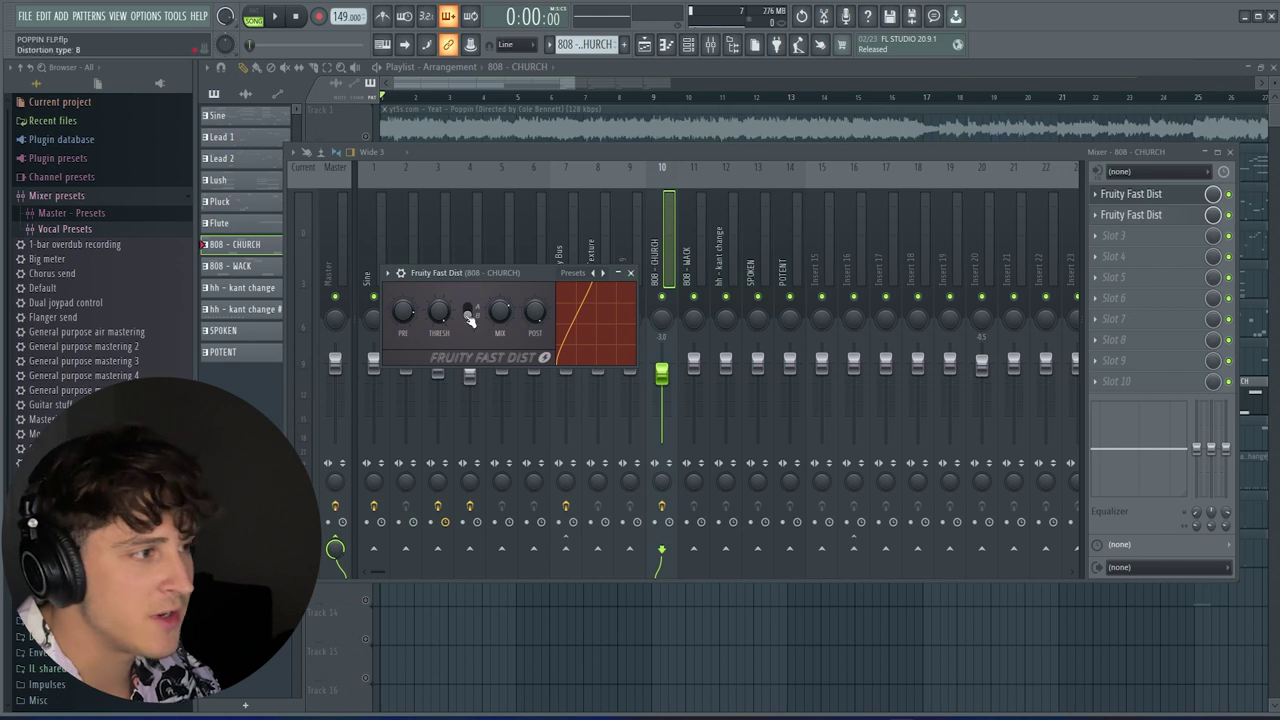
# Open the second Fast Dist, then close the mixer and open the 808 - WACK pattern
pyautogui.click(630, 273)
pyautogui.click(1106, 216)
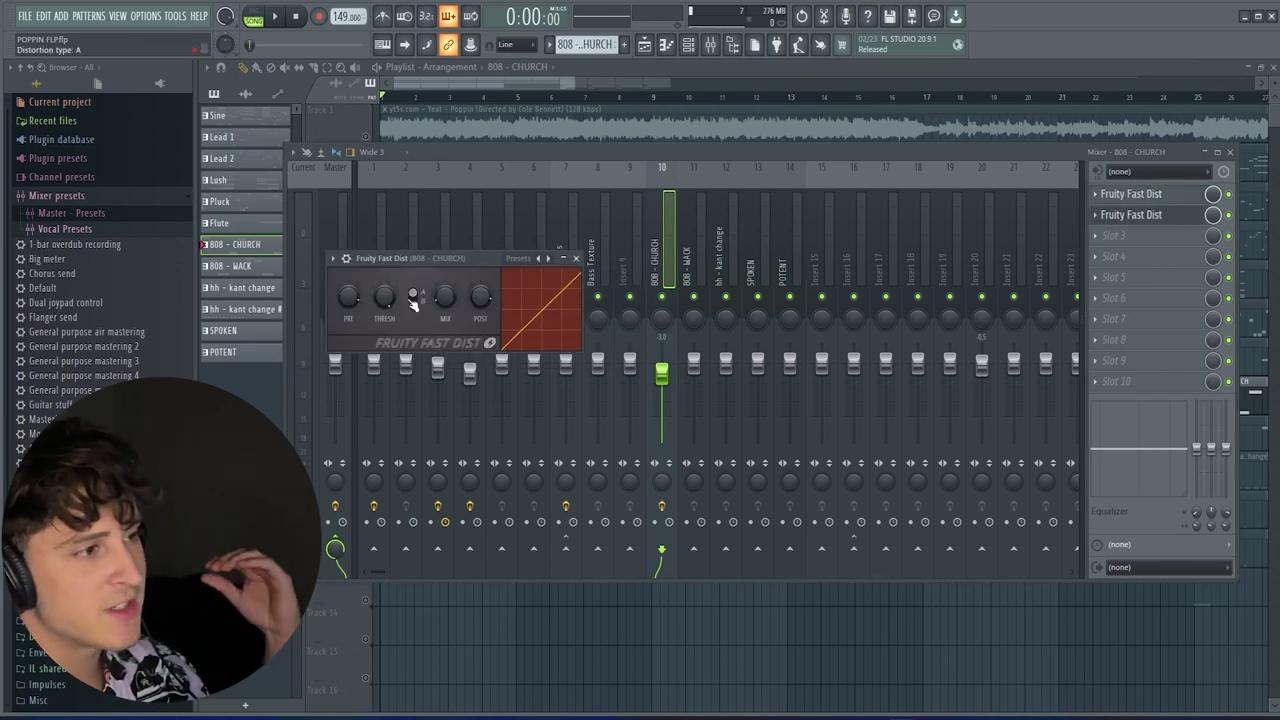
pyautogui.press('F12')
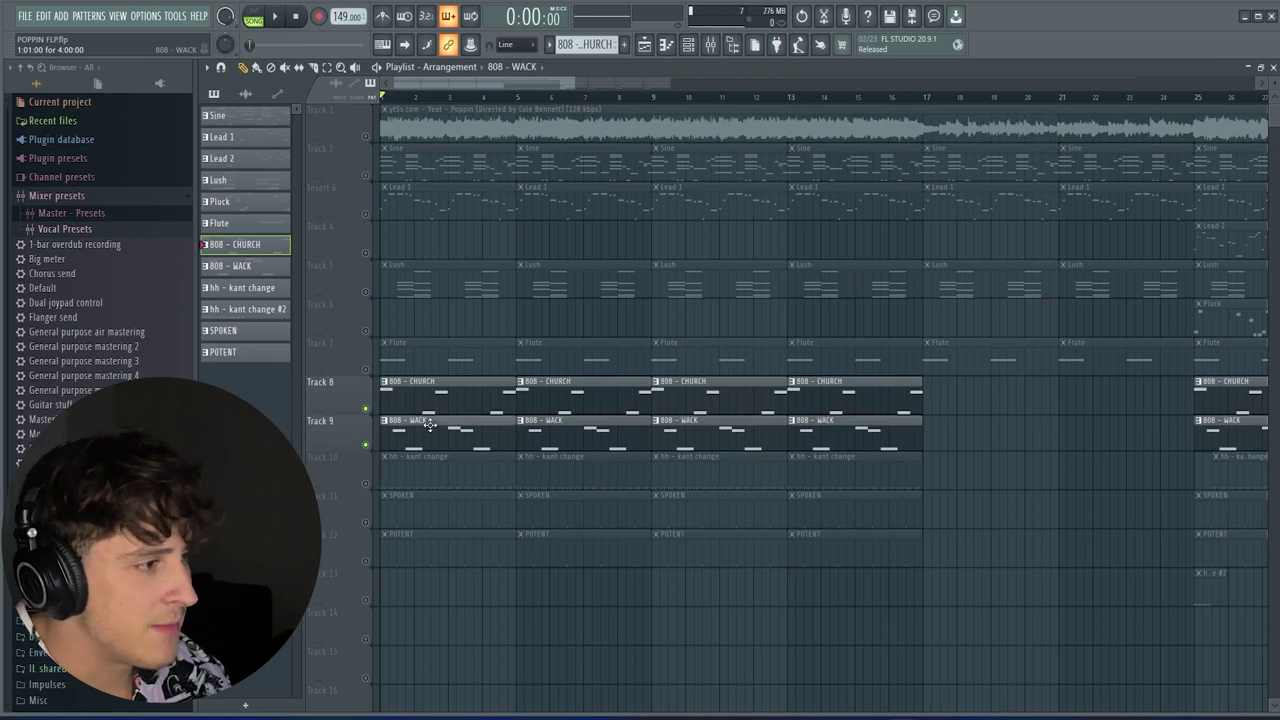
pyautogui.doubleClick(429, 424)
# View the 808 - WACK sample settings, then return to the playlist and start playback
pyautogui.click(689, 44)
pyautogui.click(470, 313)
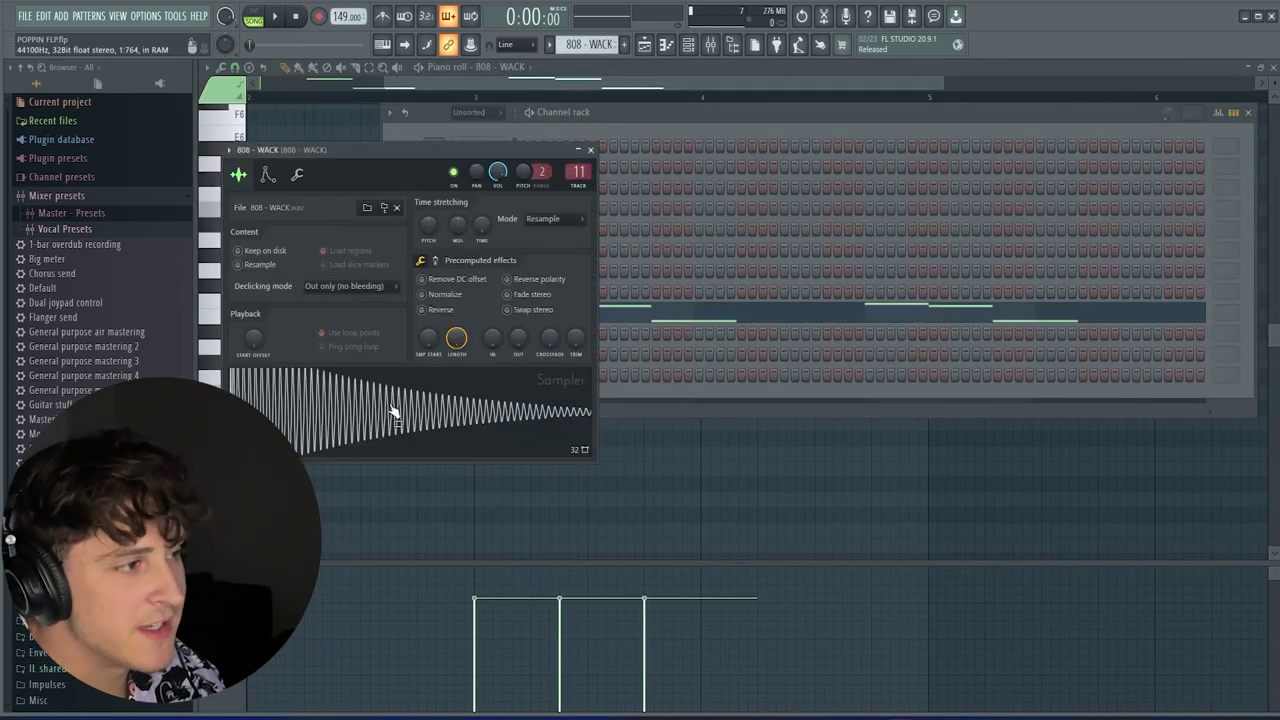
pyautogui.click(643, 44)
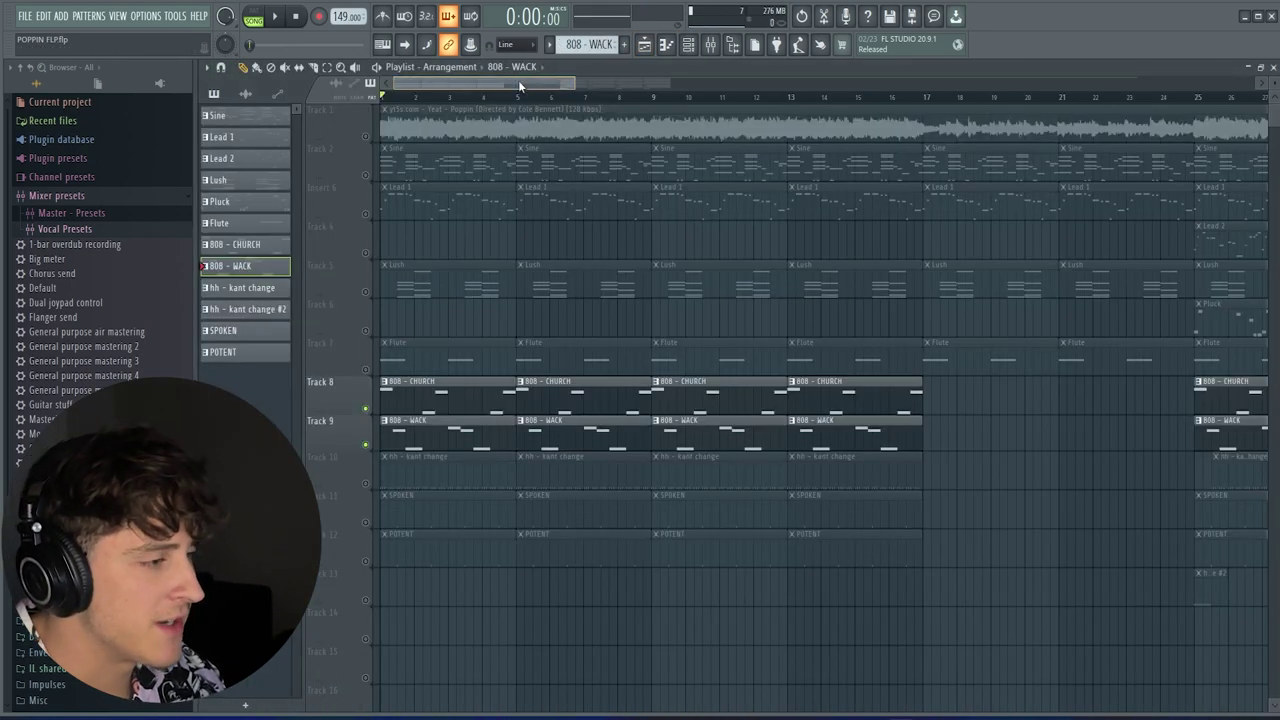
pyautogui.scroll(2, 410, 82)
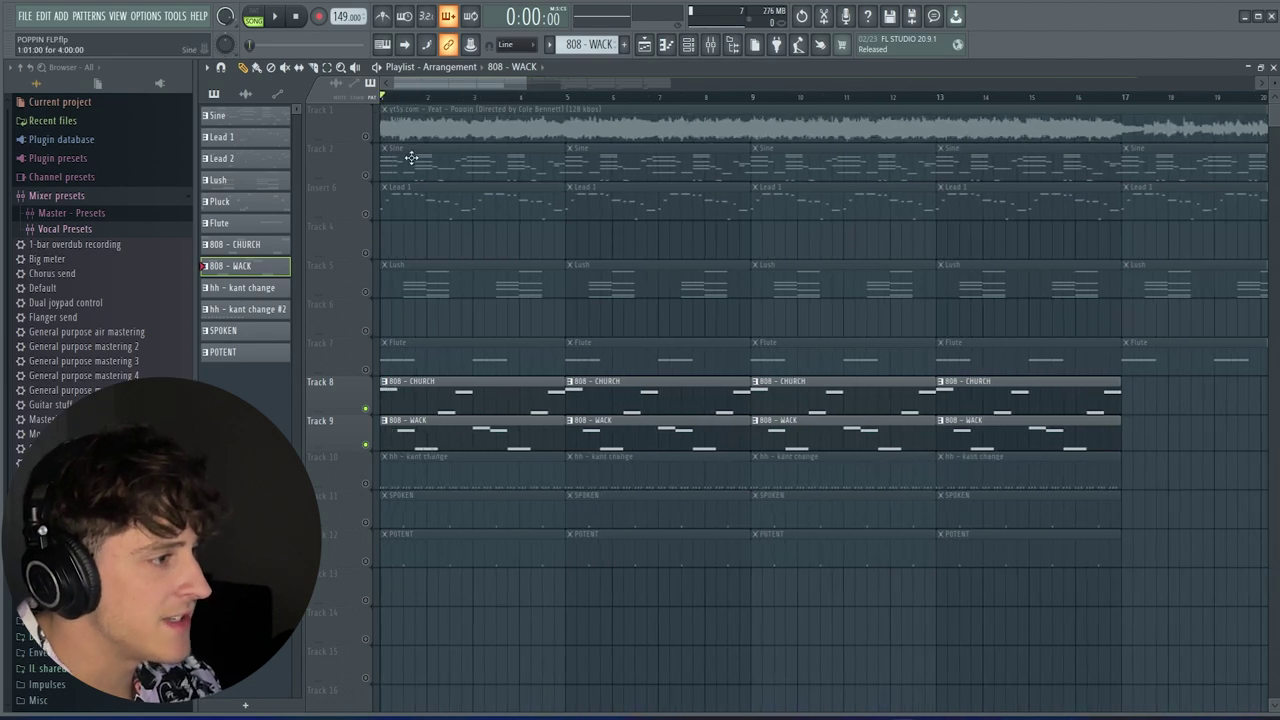
pyautogui.press('space')
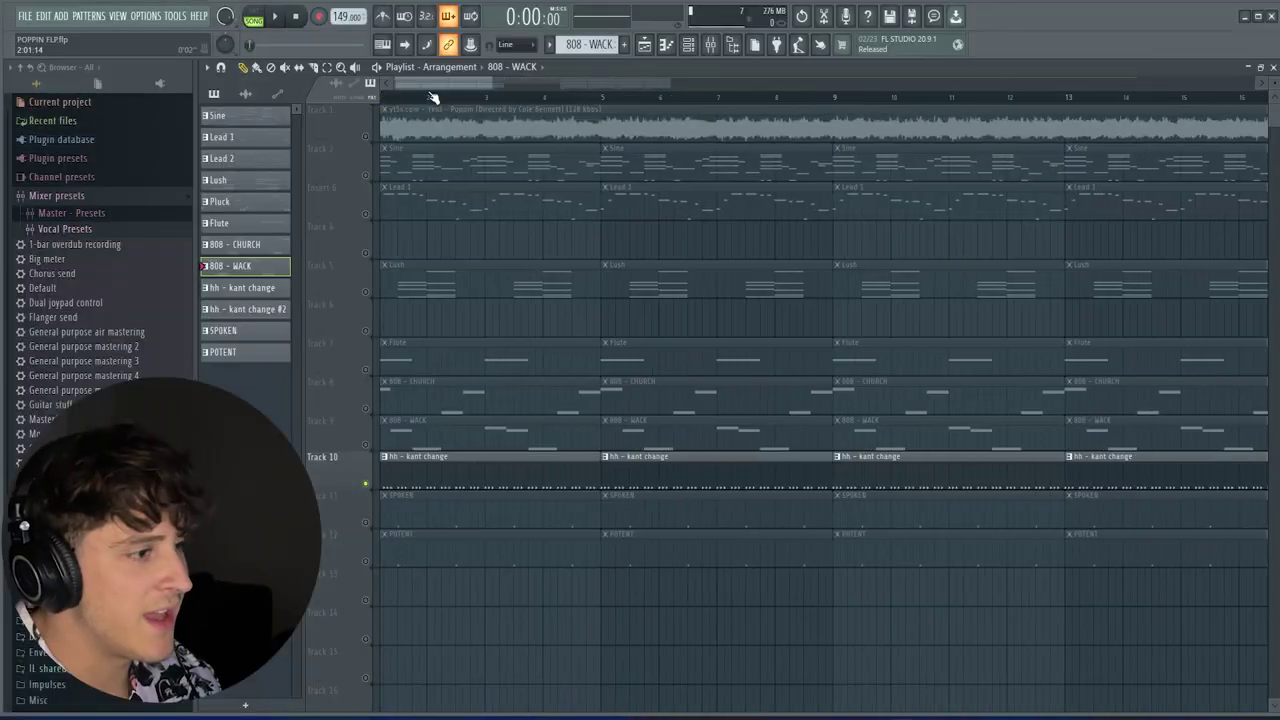
# Unmute tracks 8–12 (808, hi-hats, samples) and play the arrangement to hear them together
pyautogui.moveTo(416, 89); pyautogui.dragTo(405, 89)
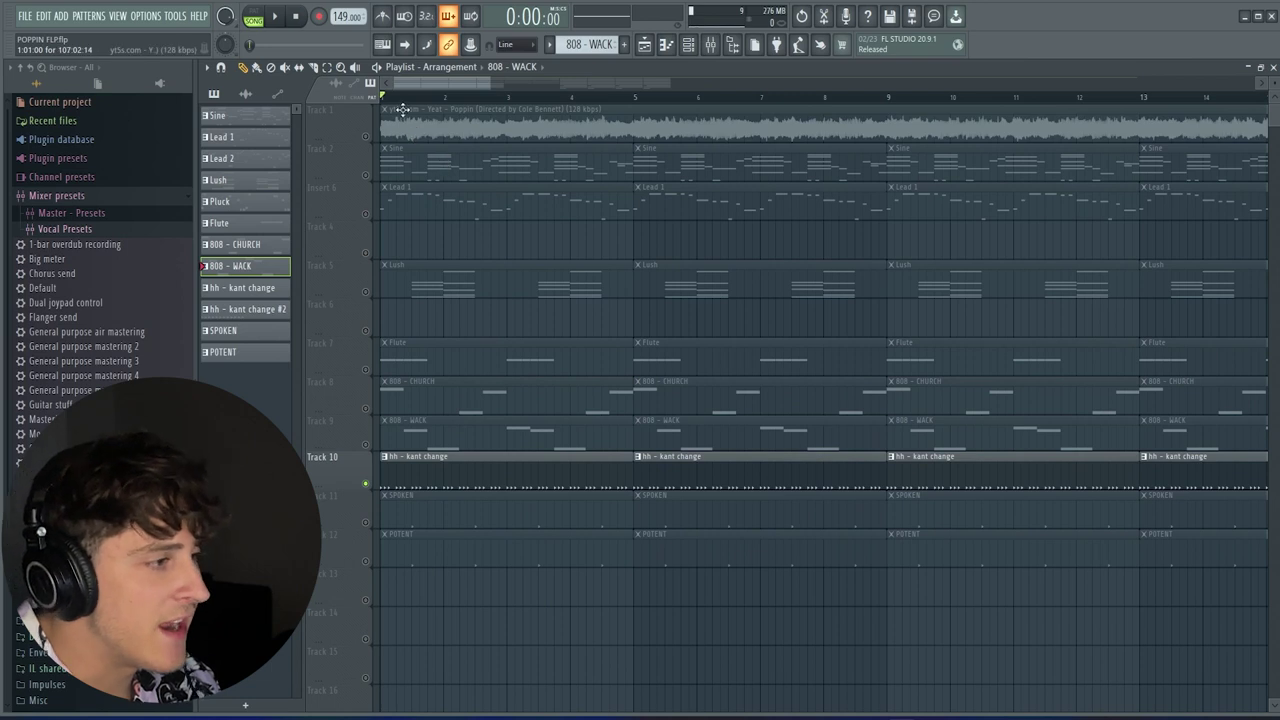
pyautogui.press('space')
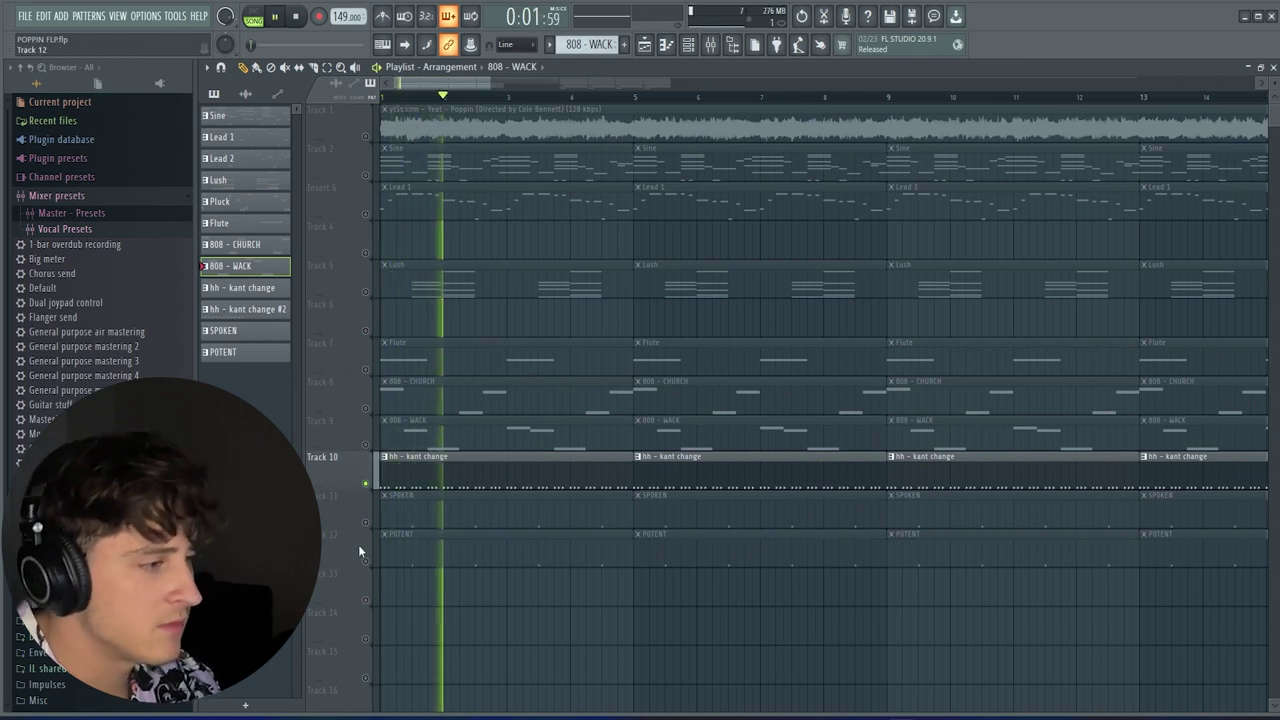
pyautogui.press('space')
pyautogui.moveTo(365, 561); pyautogui.dragTo(365, 406)
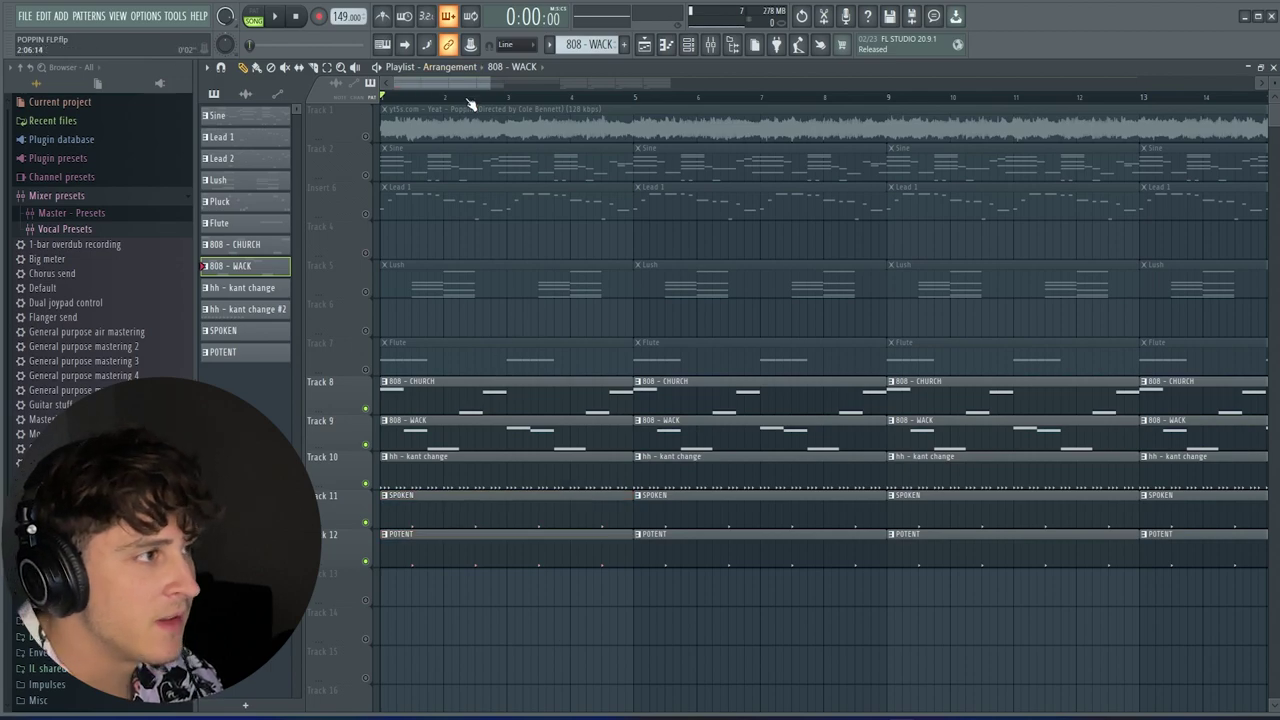
pyautogui.press('space')
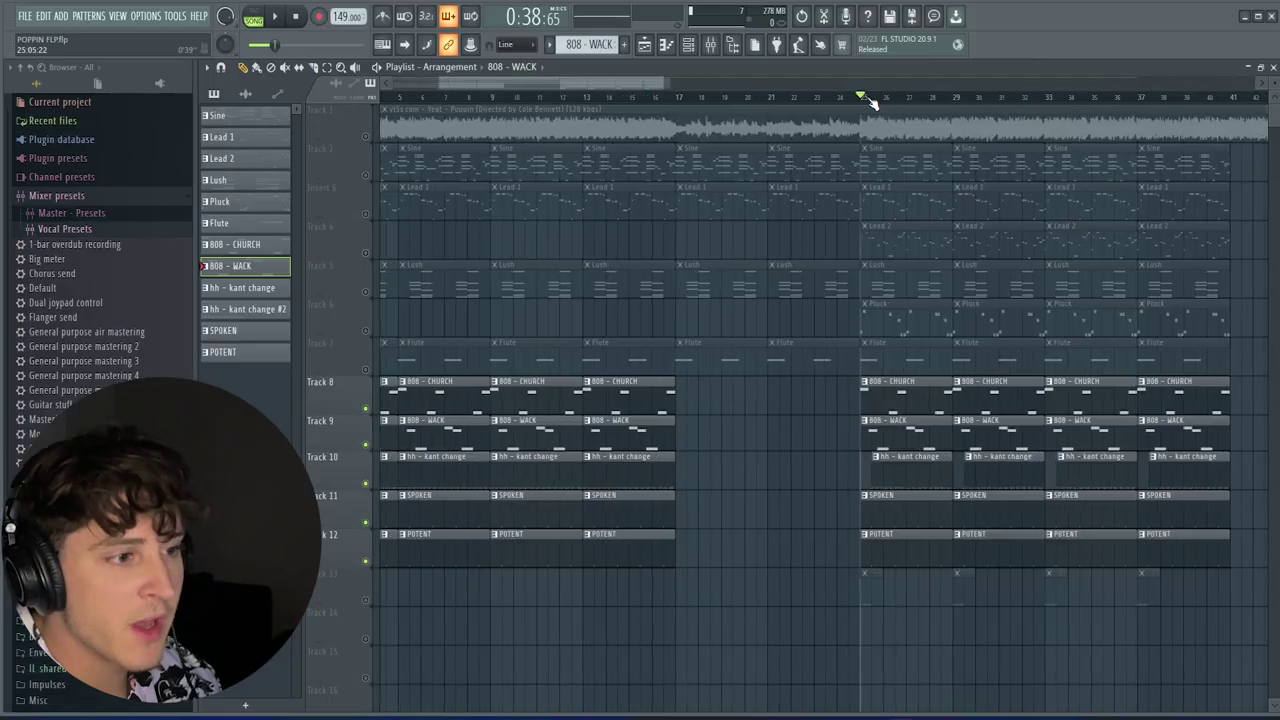
pyautogui.scroll(1, 873, 103)
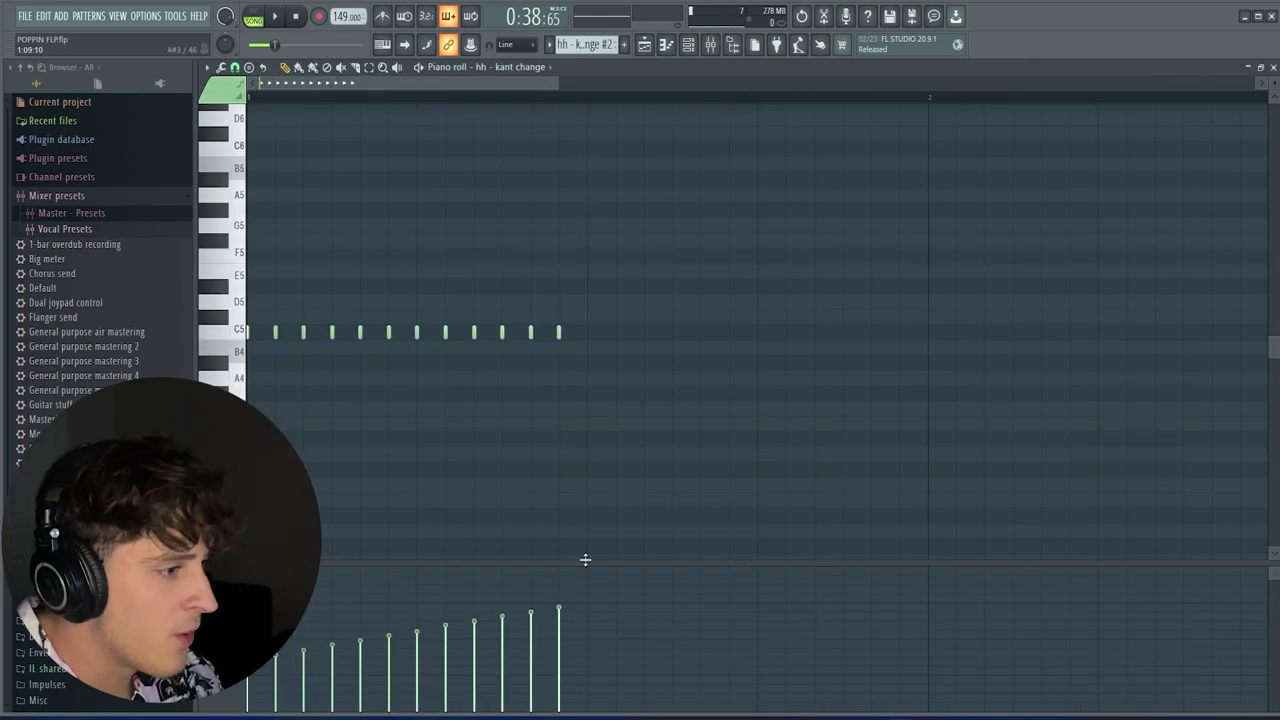
# Switch the hh - kant change event lane to Fine pitch to reveal its rising ramp
pyautogui.click(268, 670)
pyautogui.press('Escape')
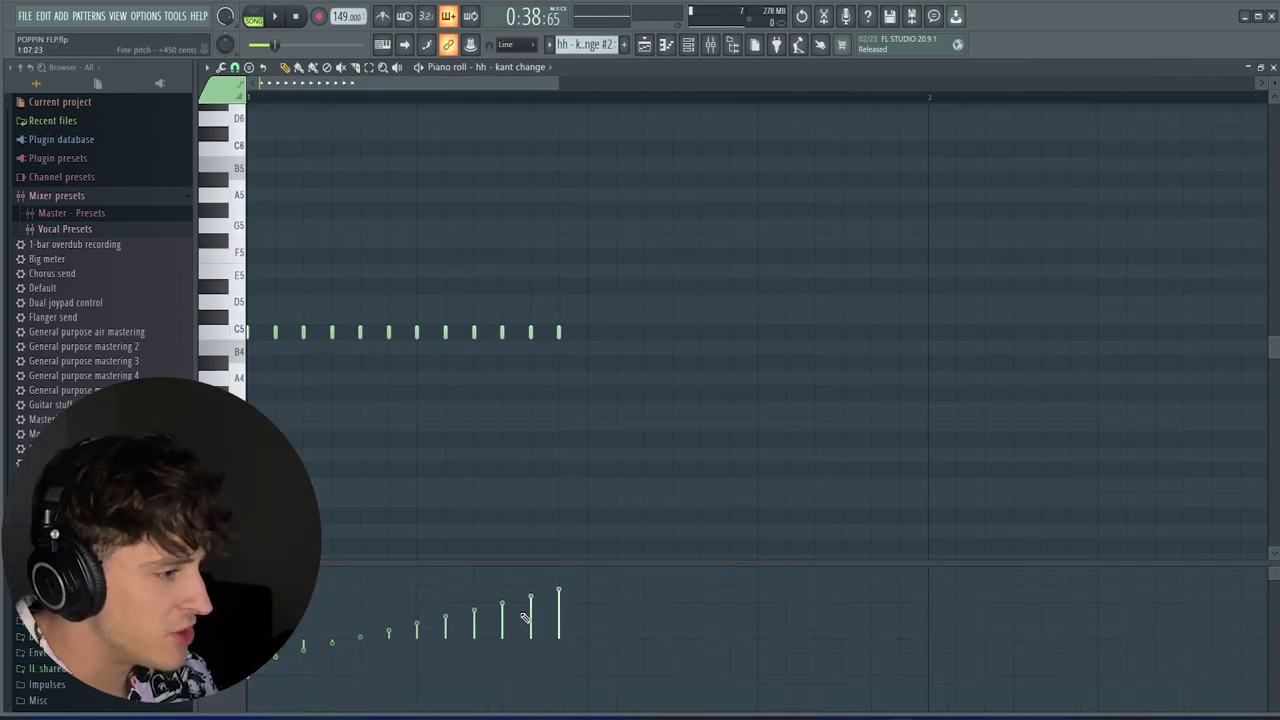
pyautogui.click(268, 670)
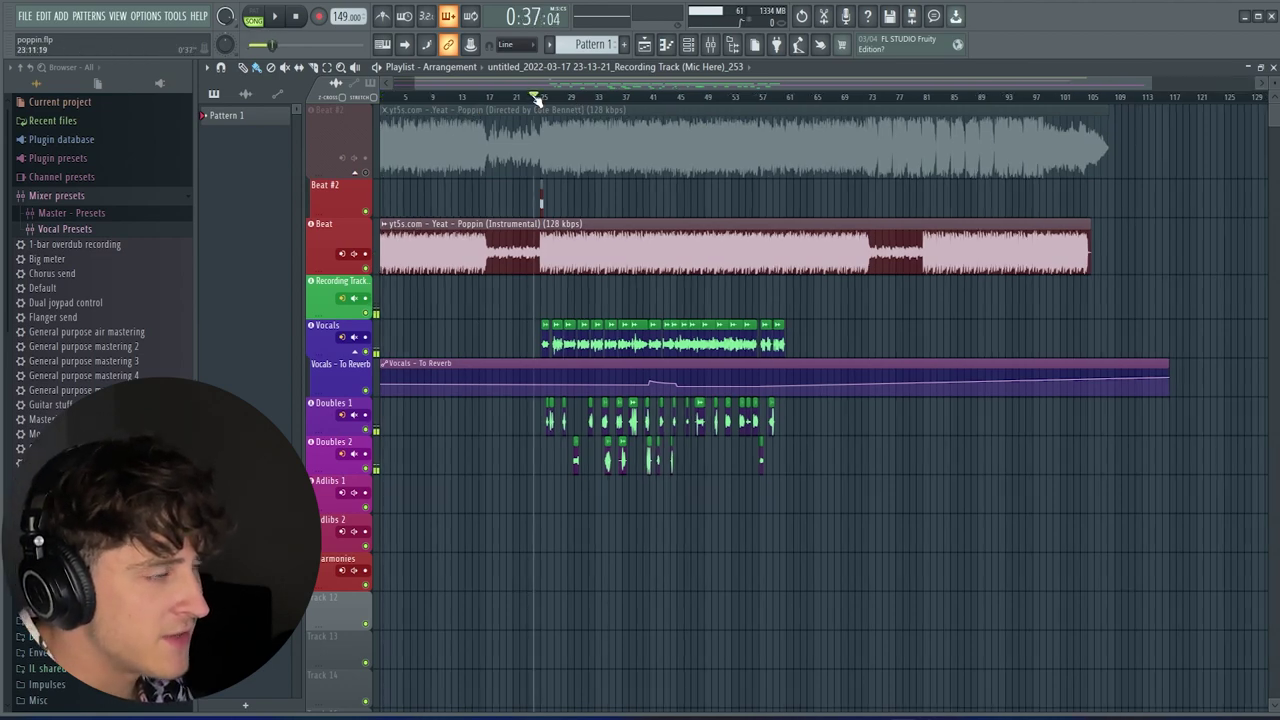
pyautogui.scroll(4, 537, 100)
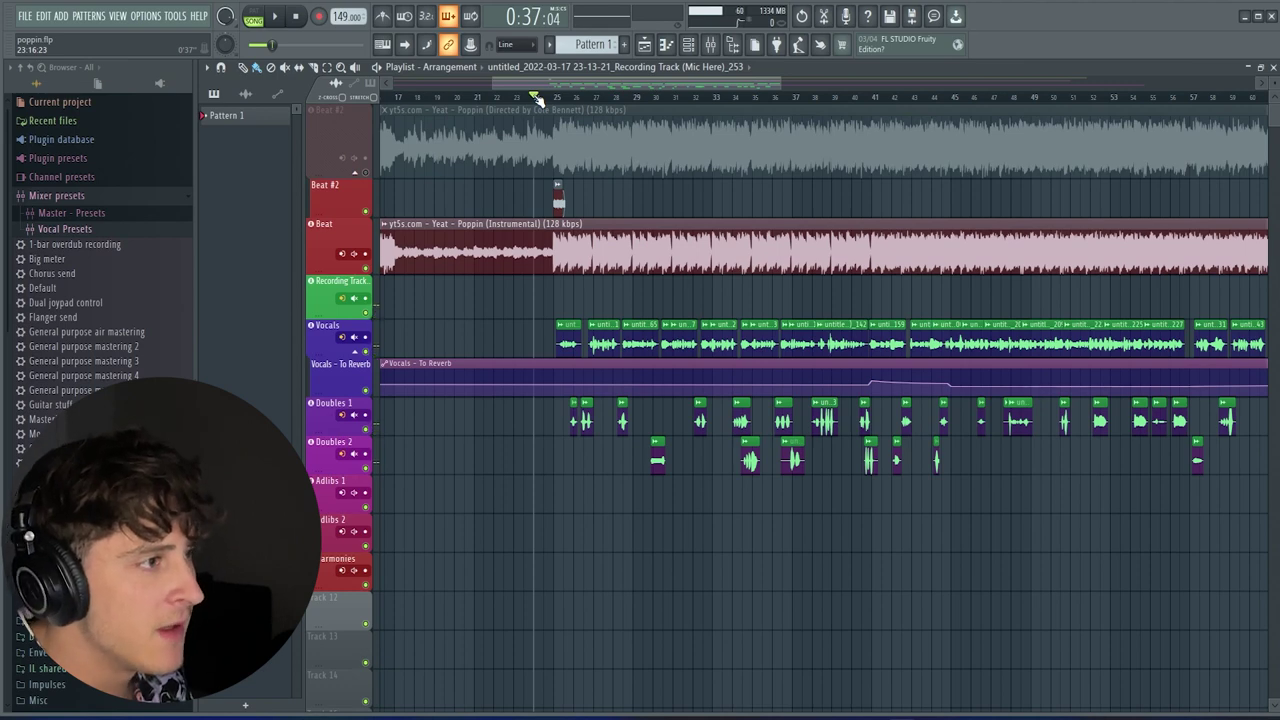
pyautogui.scroll(-3, 537, 100)
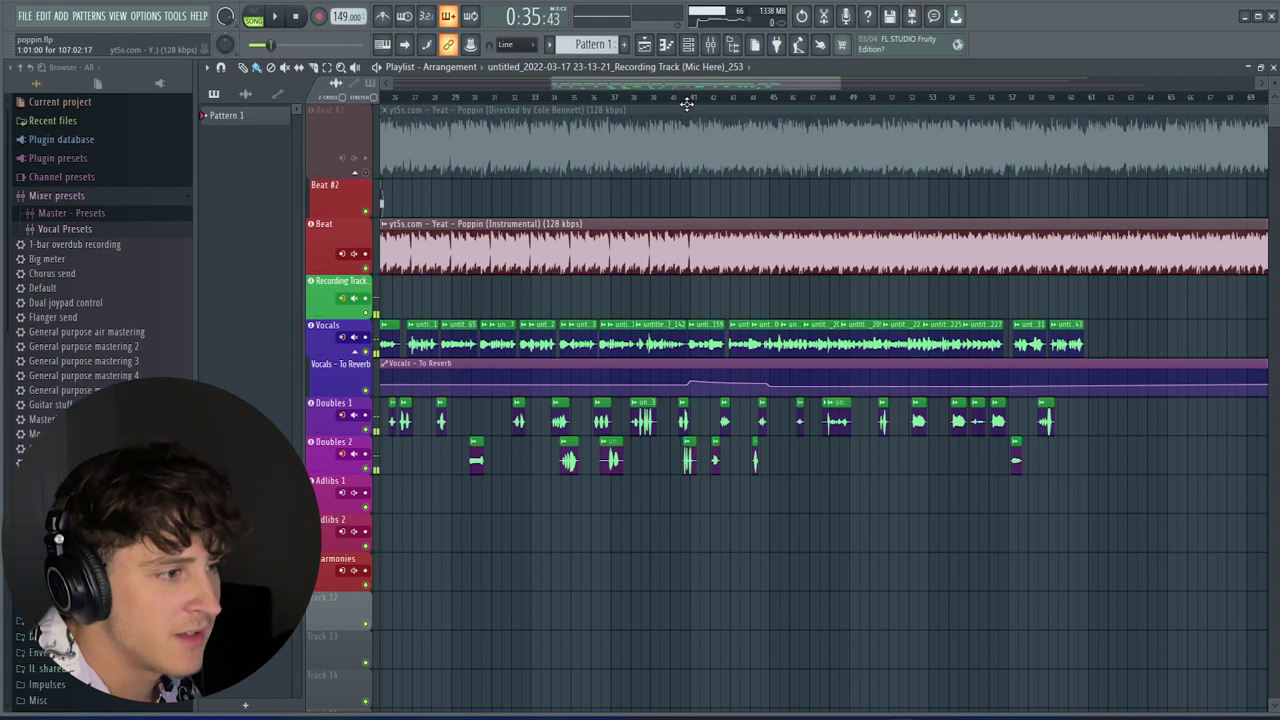
# Try playhead positions near bars 25 and 40, stop, then play from about bar 37
pyautogui.scroll(2, 677, 92)
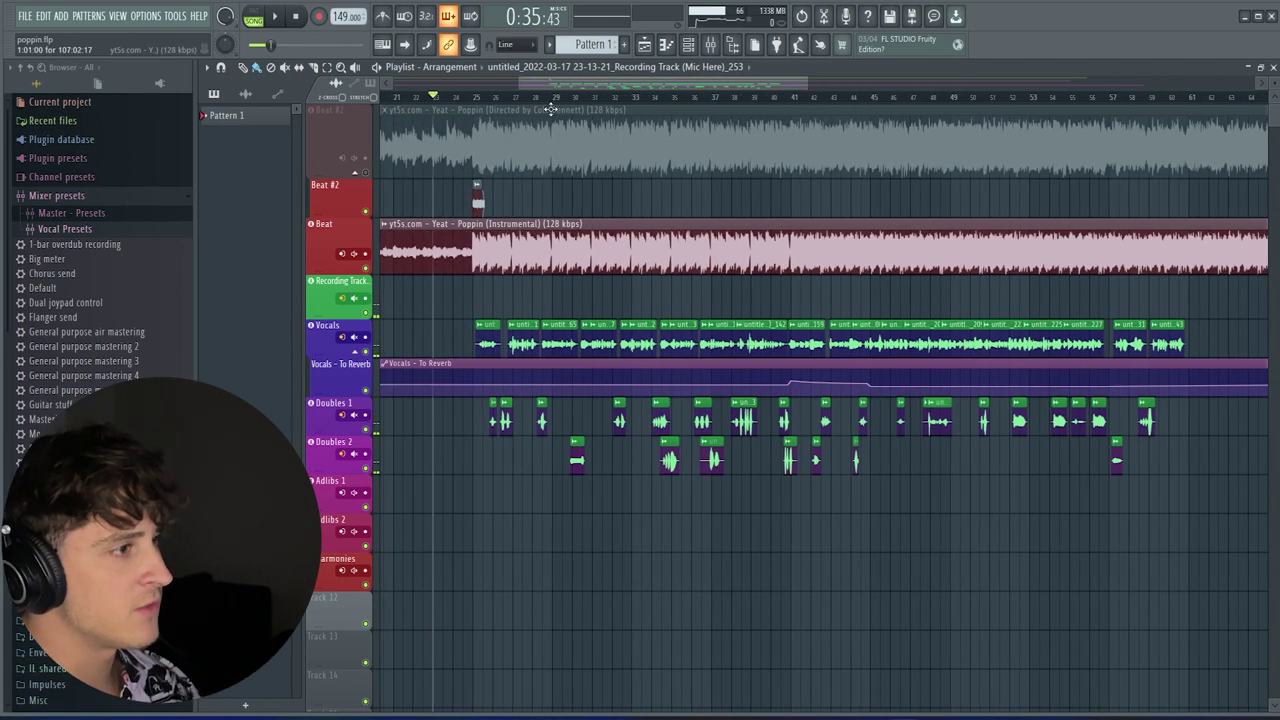
pyautogui.click(474, 100)
pyautogui.scroll(-2, 662, 93)
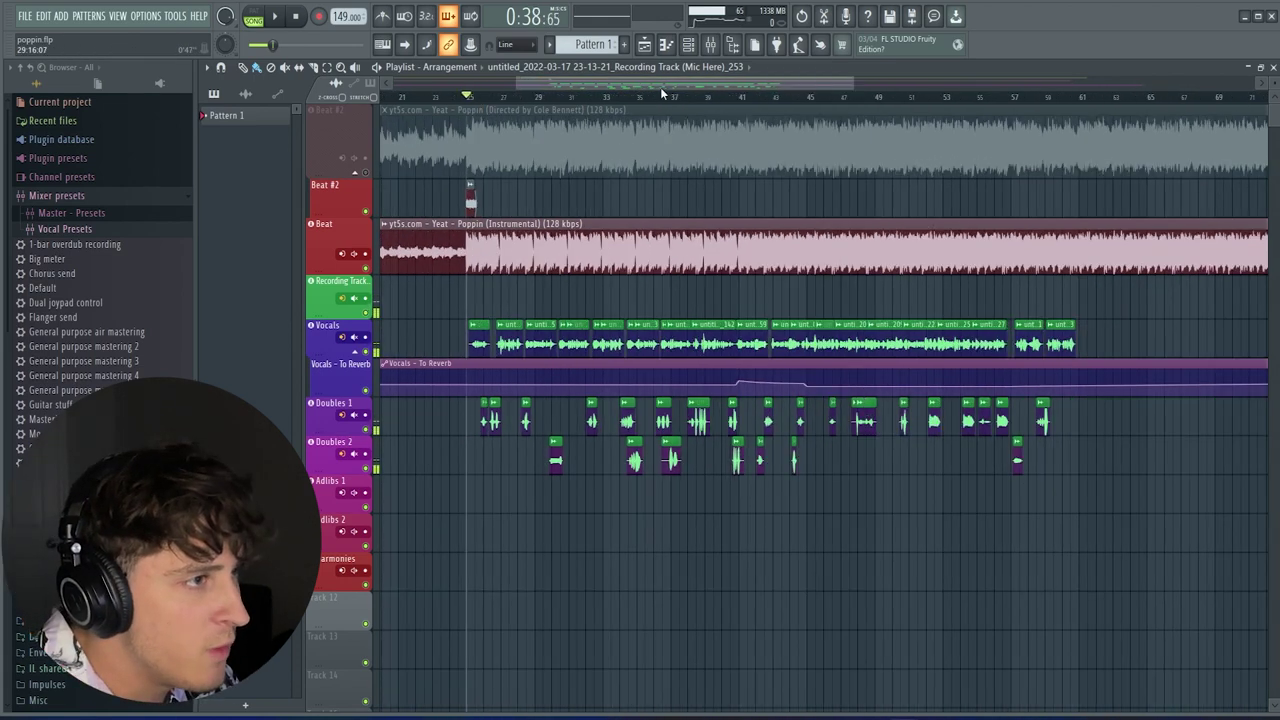
pyautogui.click(705, 98)
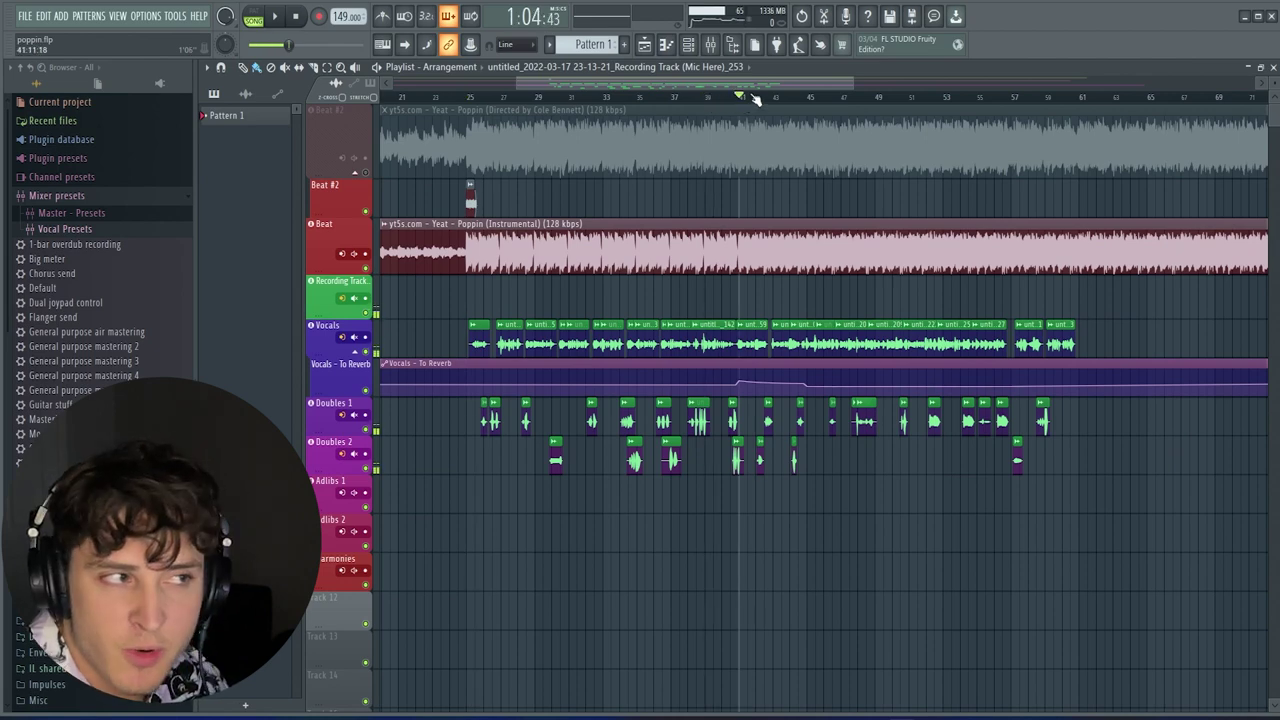
pyautogui.scroll(2, 756, 98)
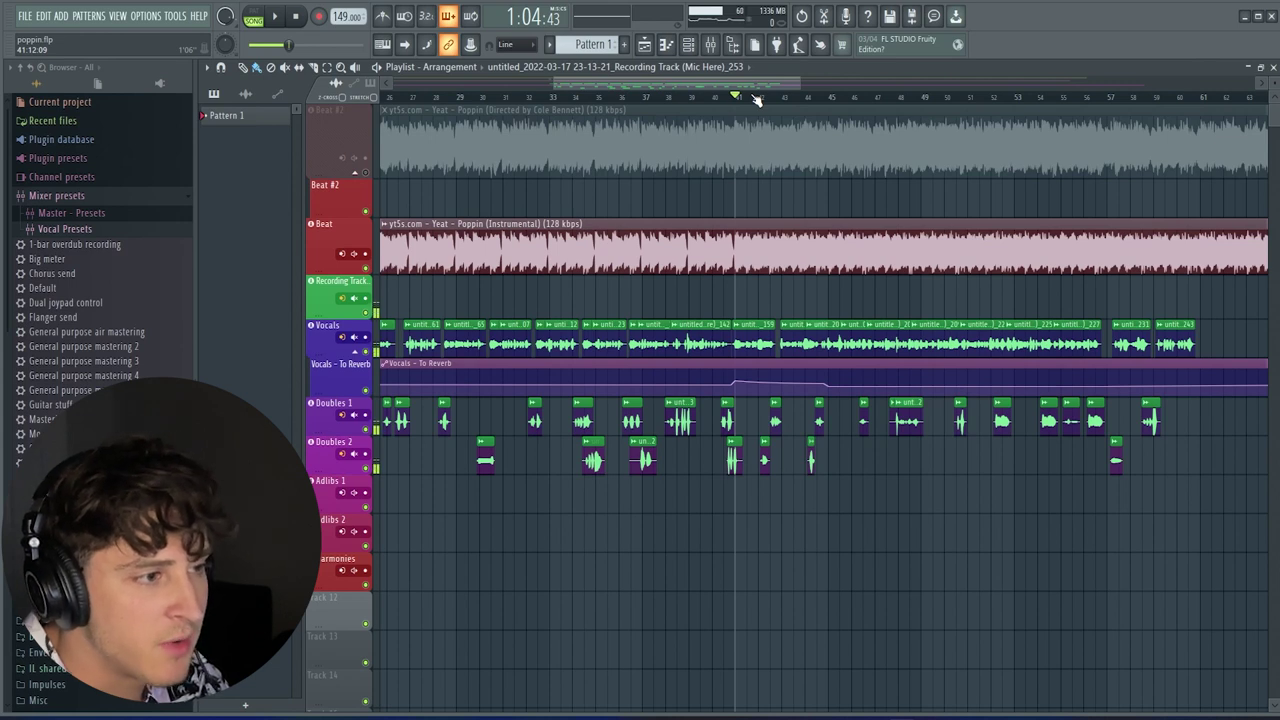
pyautogui.press('space')
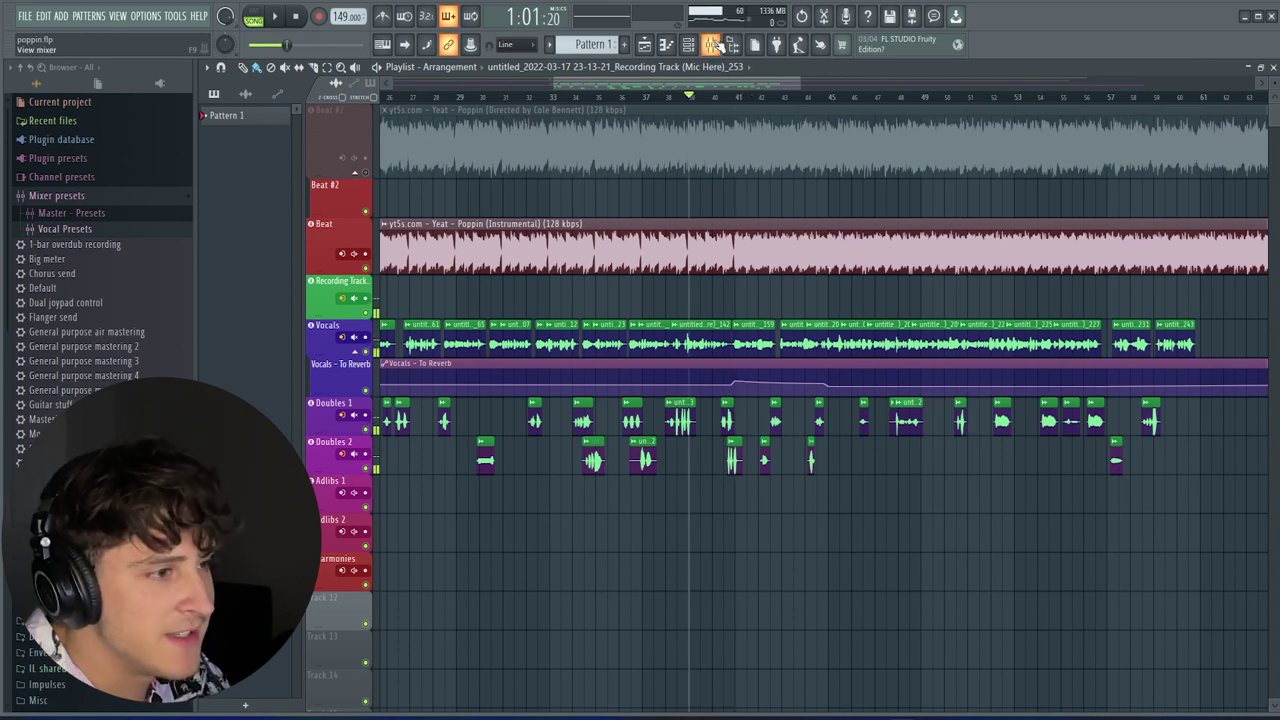
pyautogui.scroll(4, 715, 97)
pyautogui.click(596, 98)
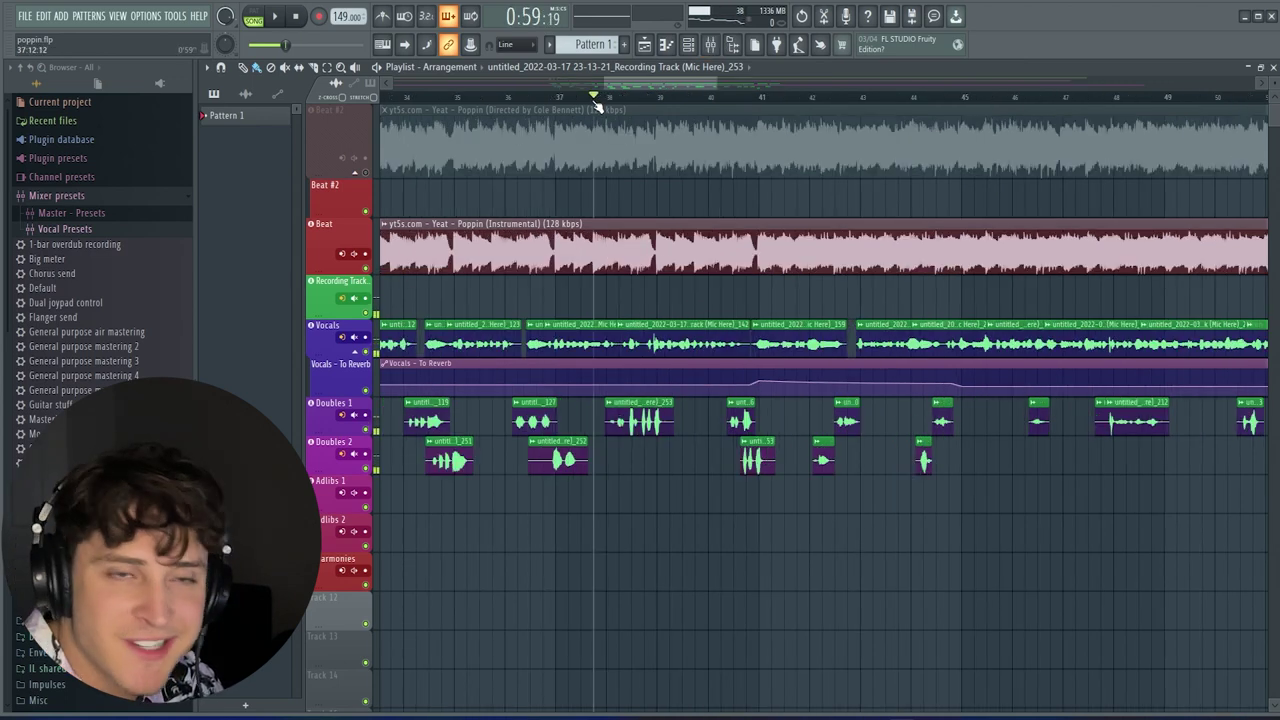
pyautogui.press('space')
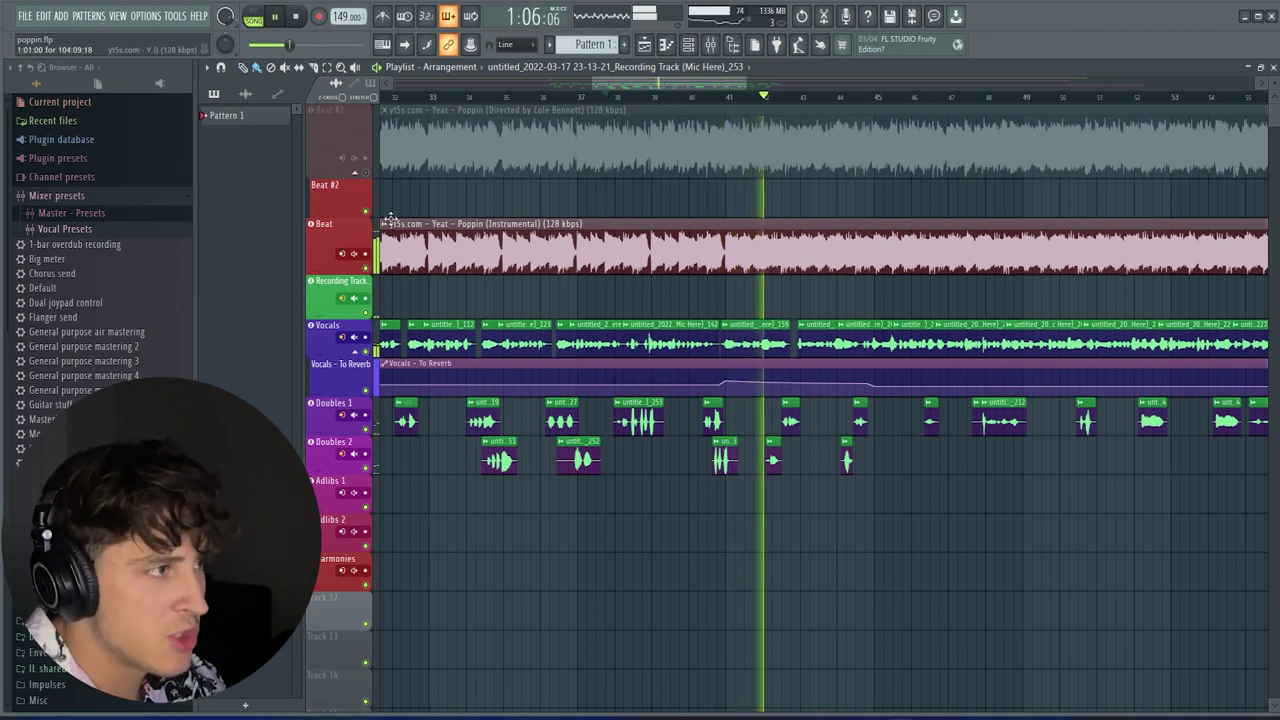
# Jump the playhead back to around bar 37 and bring up the Mixer with F9
pyautogui.press('F9')
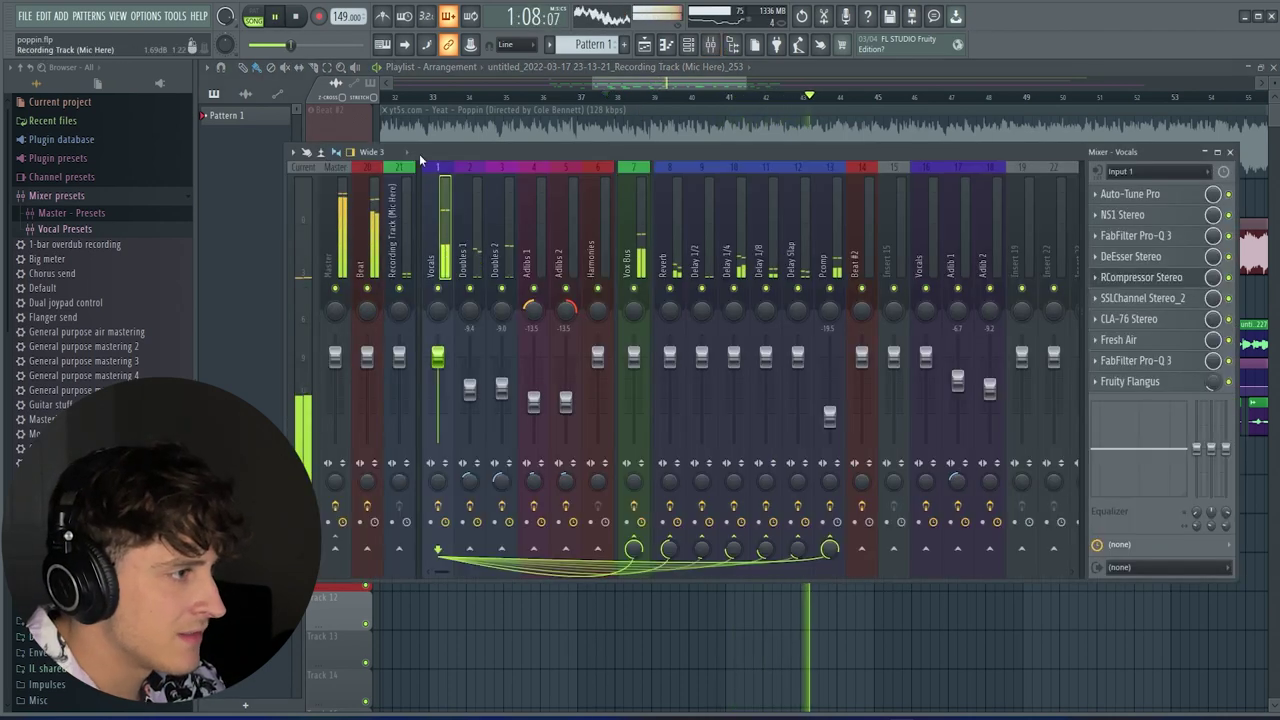
pyautogui.press('F9')
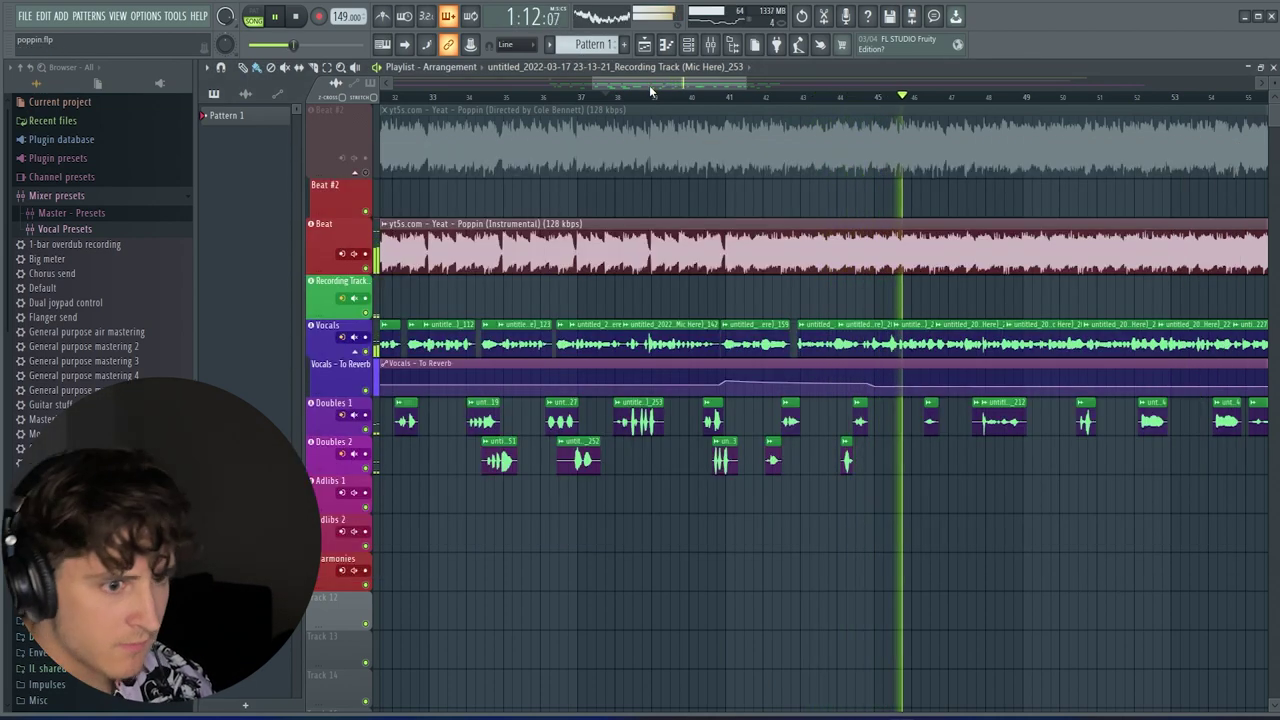
pyautogui.click(650, 92)
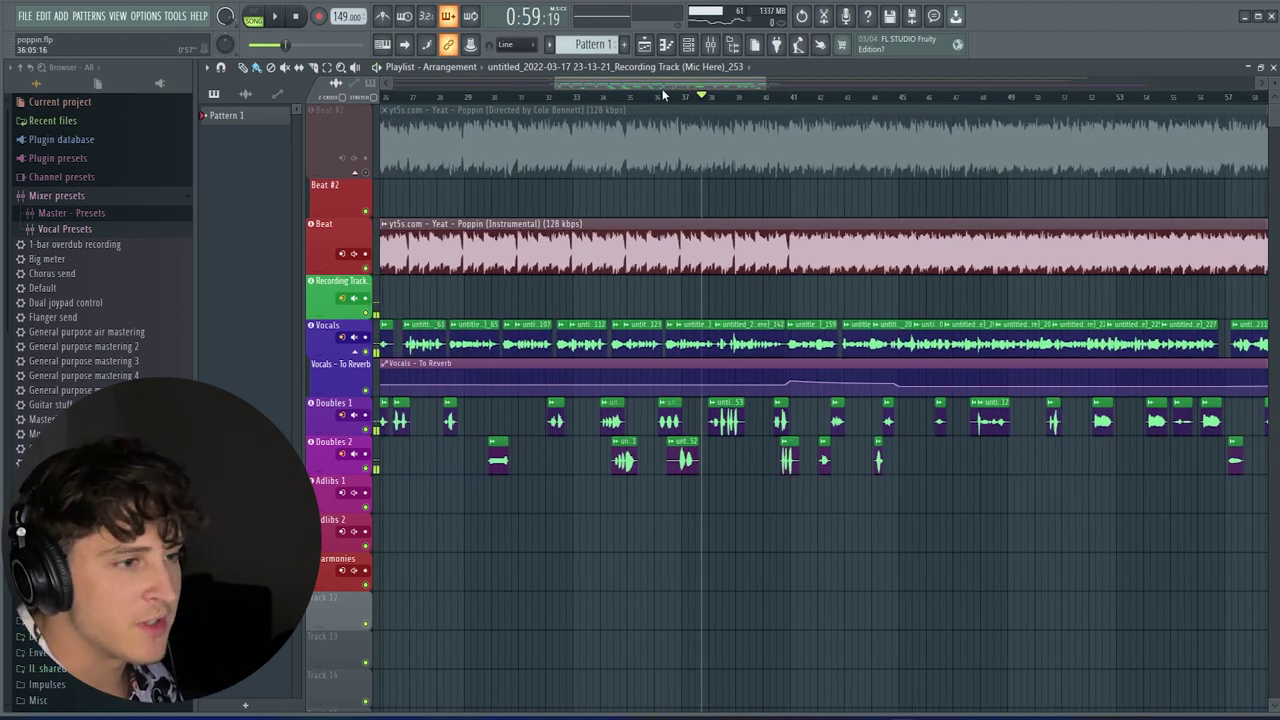
pyautogui.press('F9')
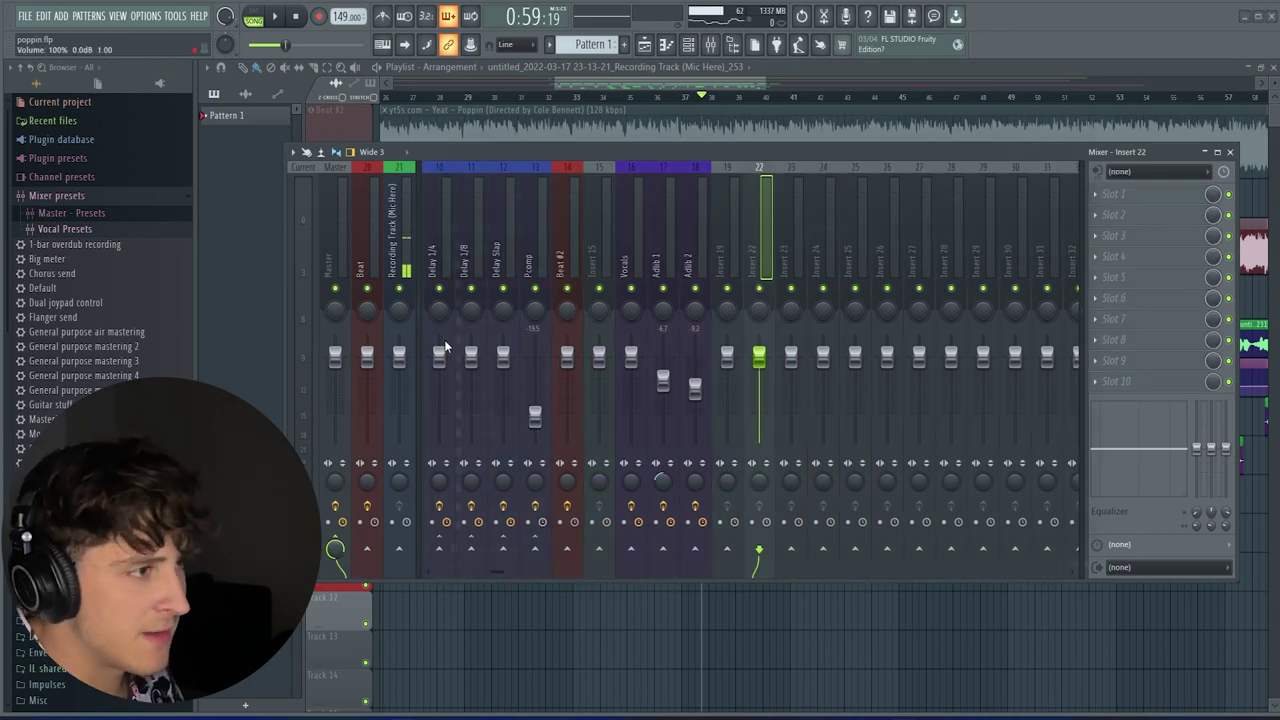
# Open the Desktop > Yeat - Poppin folder in File Explorer
pyautogui.press('super+e')
pyautogui.click(430, 407)
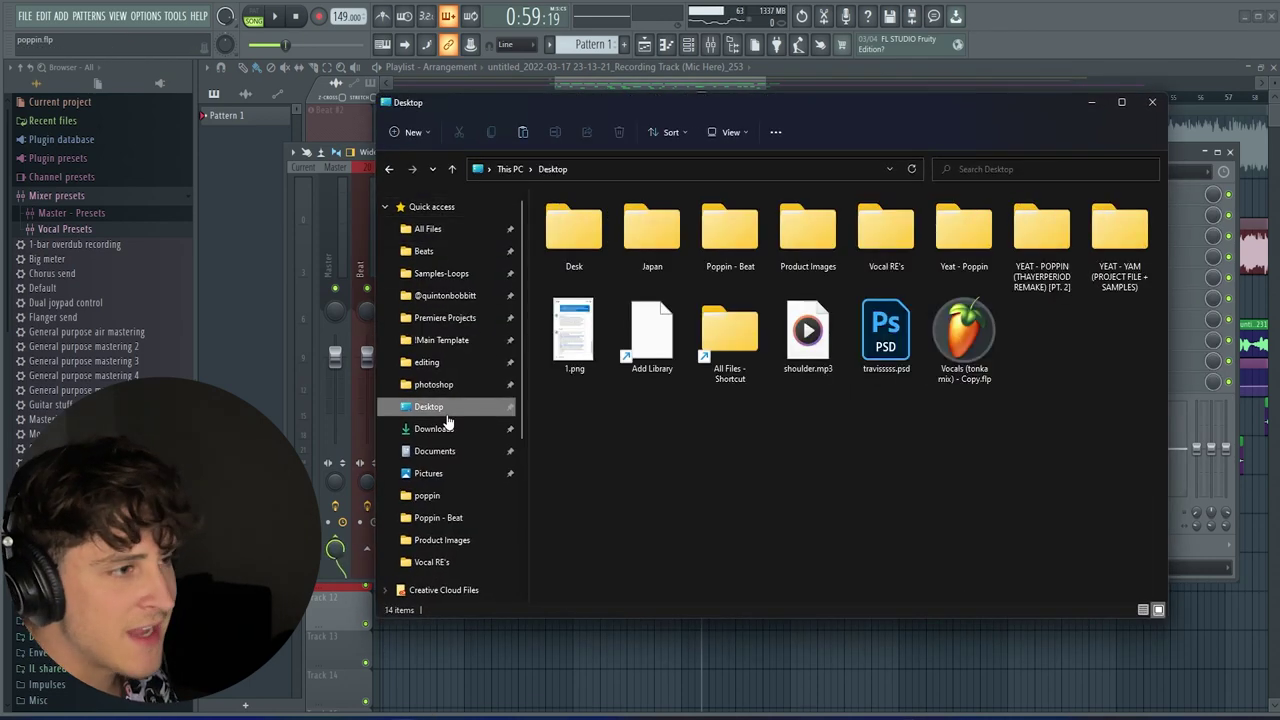
pyautogui.doubleClick(963, 230)
# Drag Main Vocal.fst onto mixer insert 22 and open its Auto-Tune Pro plugin
pyautogui.moveTo(590, 348)
pyautogui.mouseDown()
pyautogui.moveTo(594, 235)
pyautogui.moveTo(613, 354)
pyautogui.mouseUp()
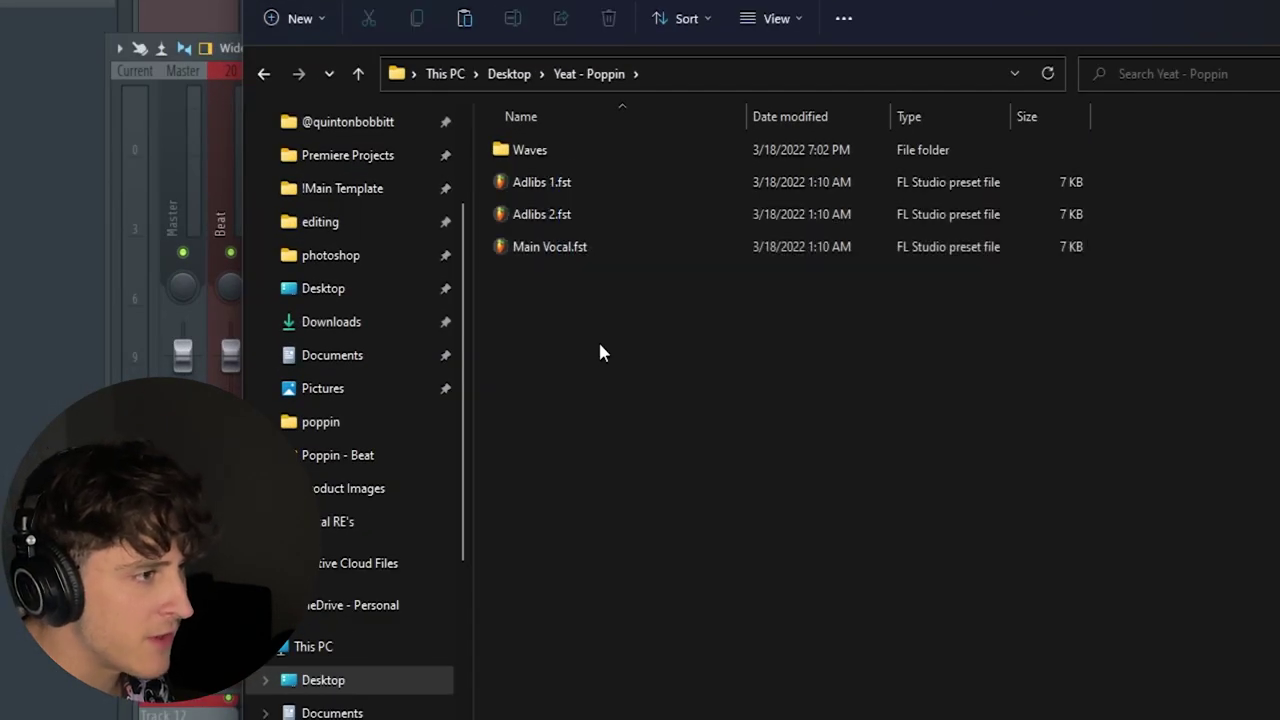
pyautogui.click(541, 255)
pyautogui.click(537, 187)
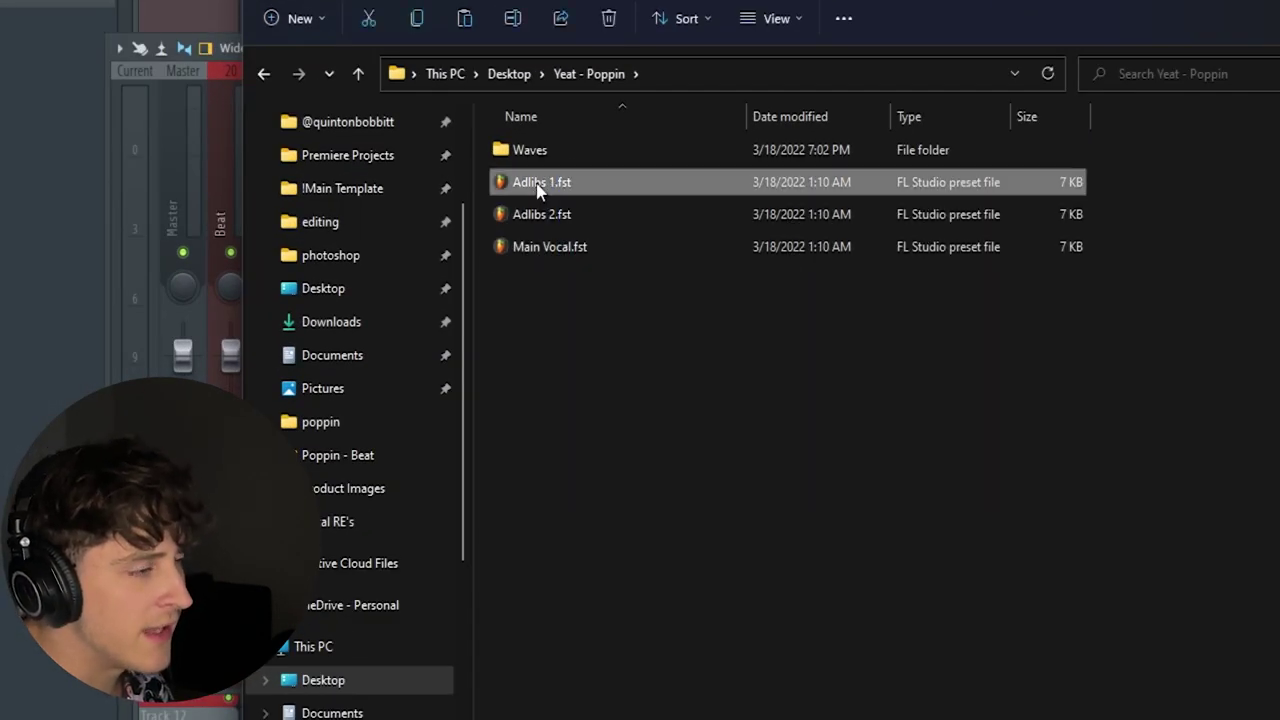
pyautogui.keyDown('ctrl'); pyautogui.click(547, 213); pyautogui.keyUp('ctrl')
pyautogui.click(545, 213)
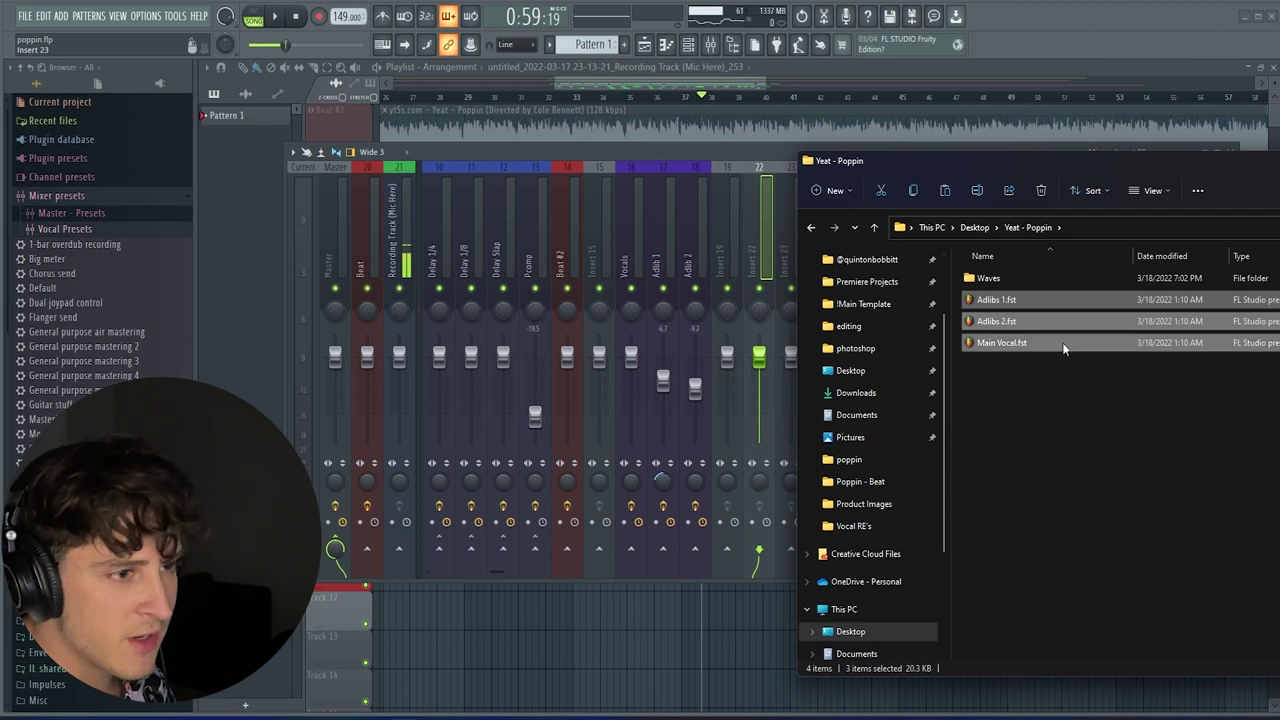
pyautogui.click(547, 272)
pyautogui.moveTo(1000, 343); pyautogui.dragTo(760, 230)
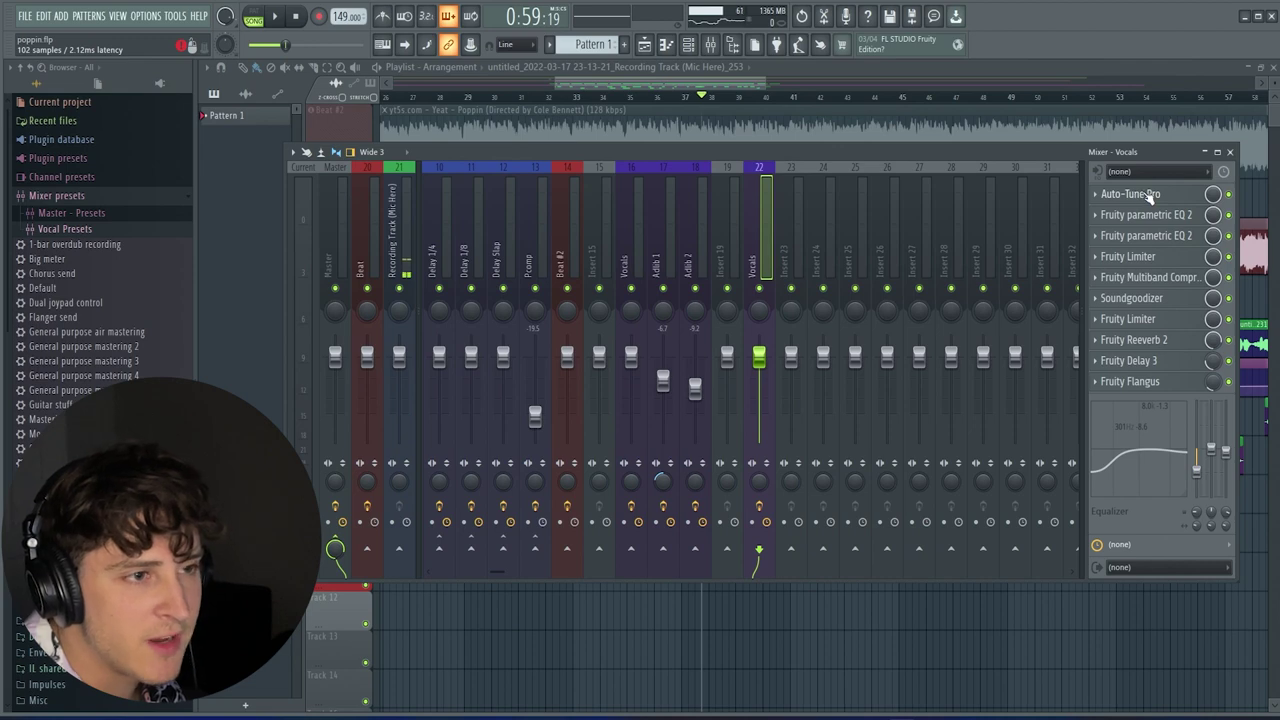
pyautogui.click(1130, 194)
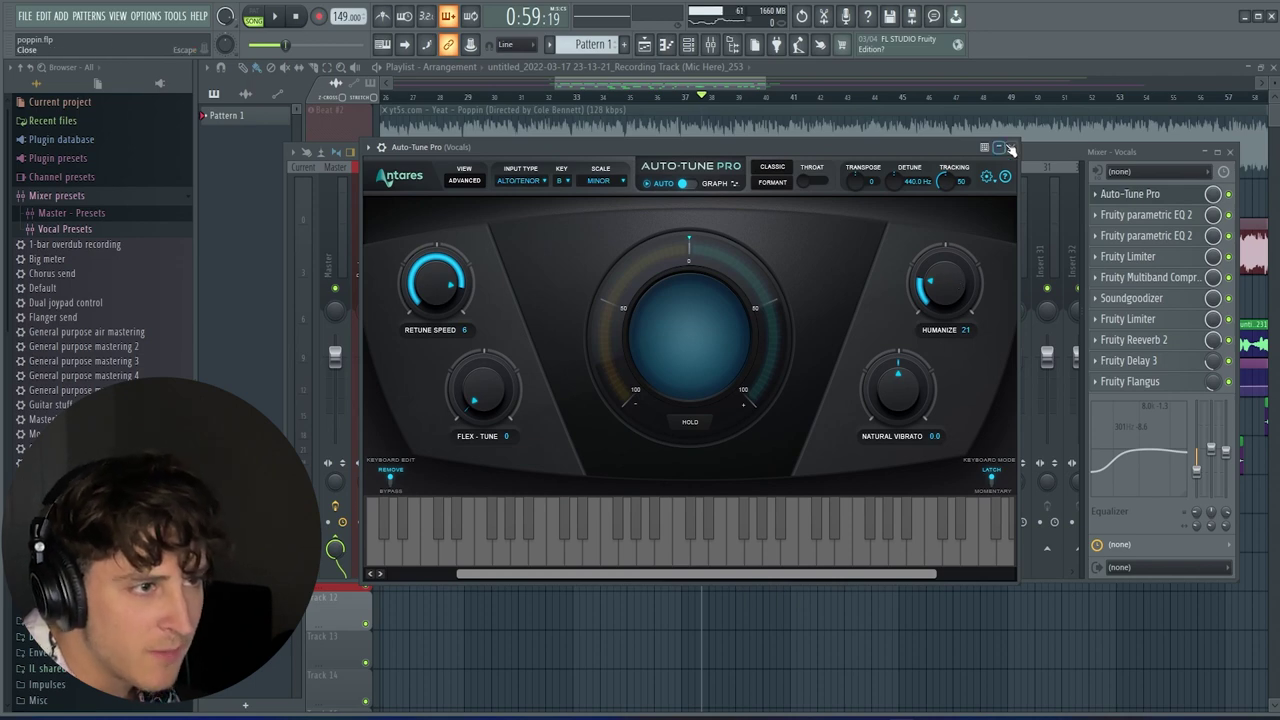
# Close Auto-Tune Pro, glance at the Vocals audio input list, and select empty insert 24
pyautogui.click(1010, 148)
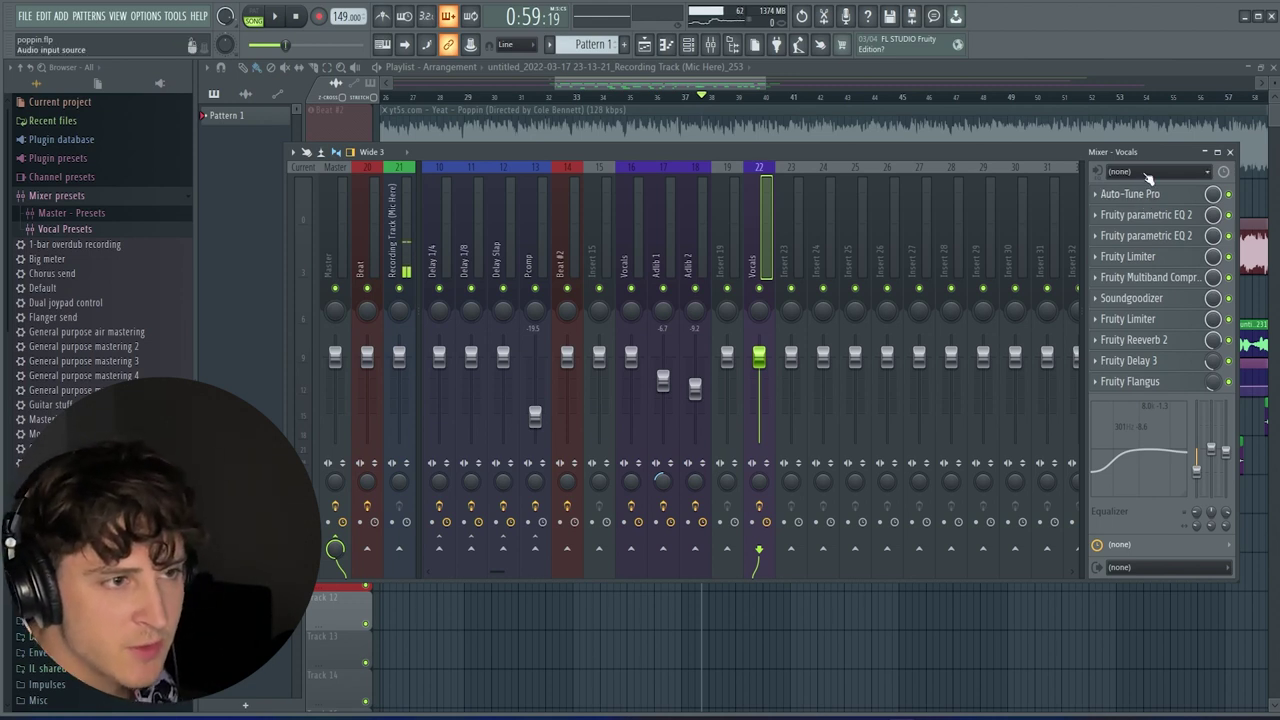
pyautogui.click(1160, 172)
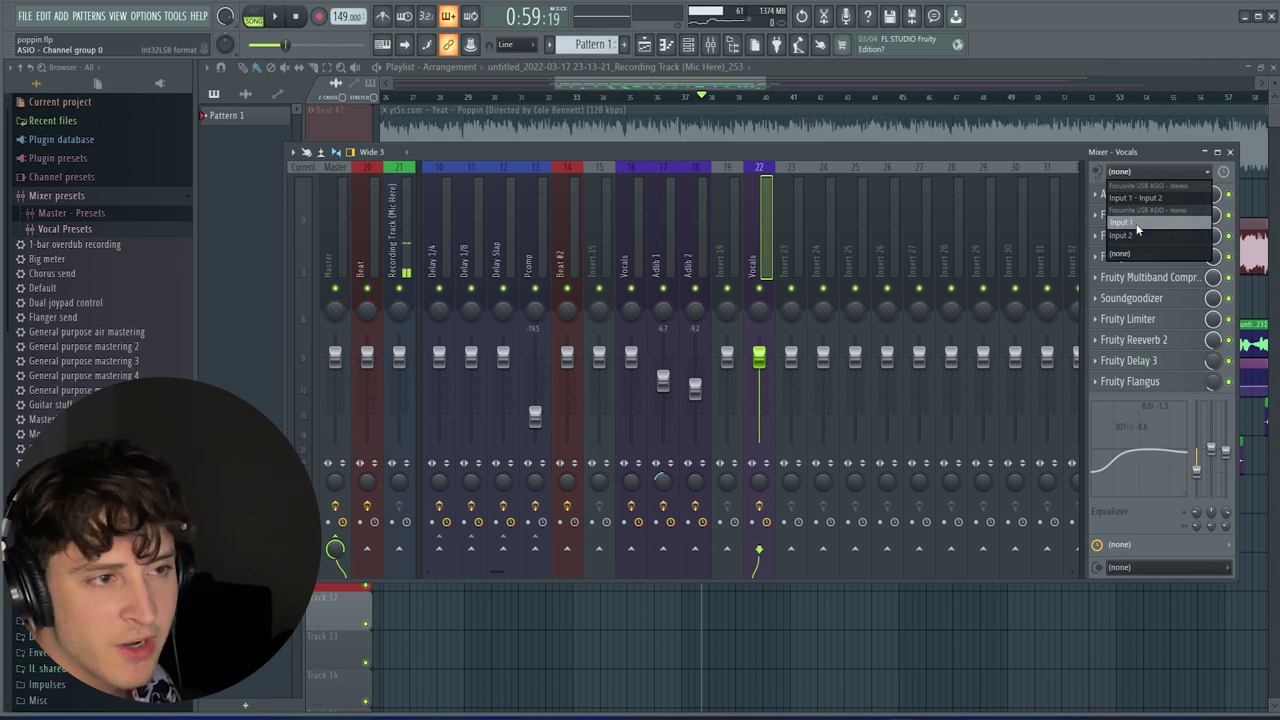
pyautogui.click(1137, 230)
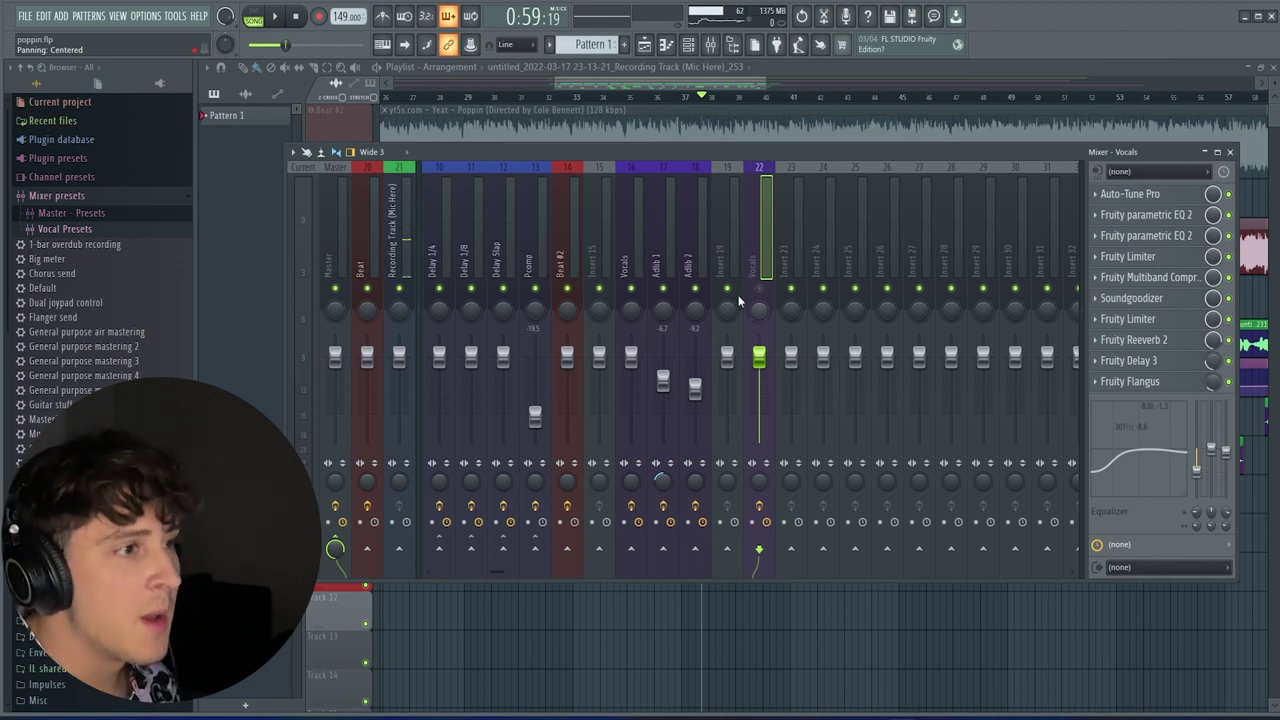
pyautogui.click(823, 248)
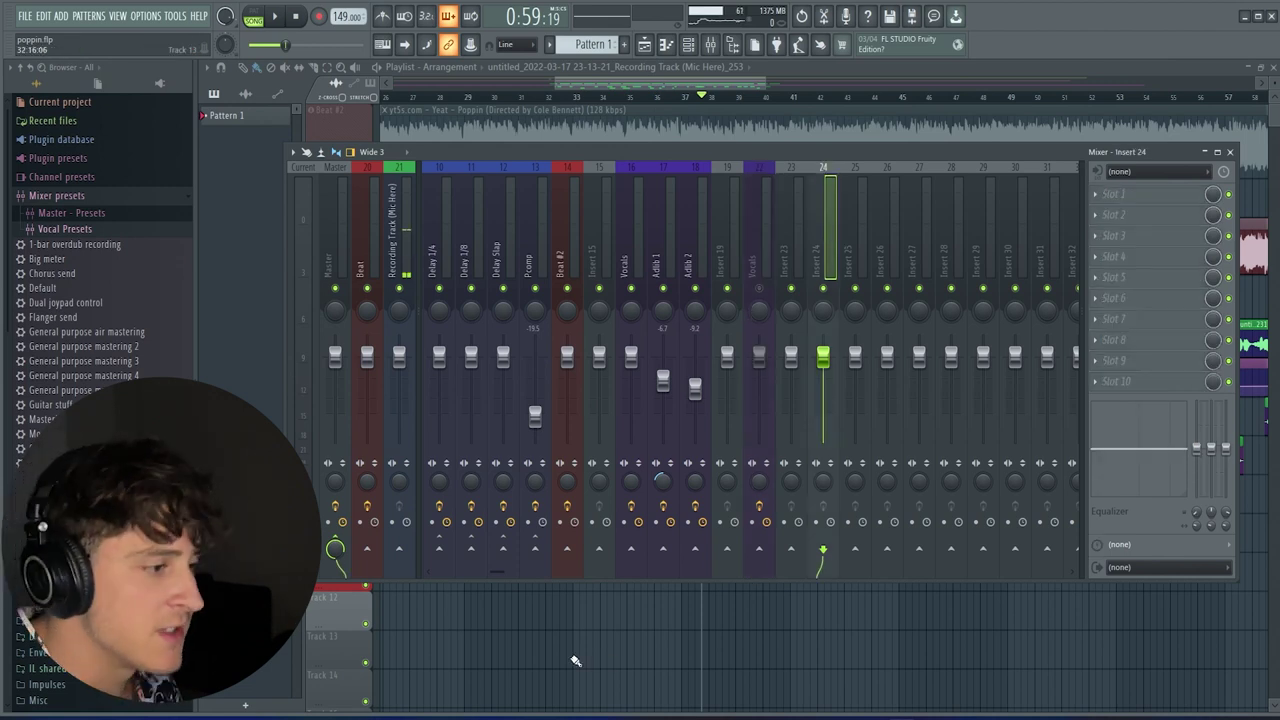
# Maximize the mixer to fill the workspace, then restore it to floating size
pyautogui.moveTo(400, 716)
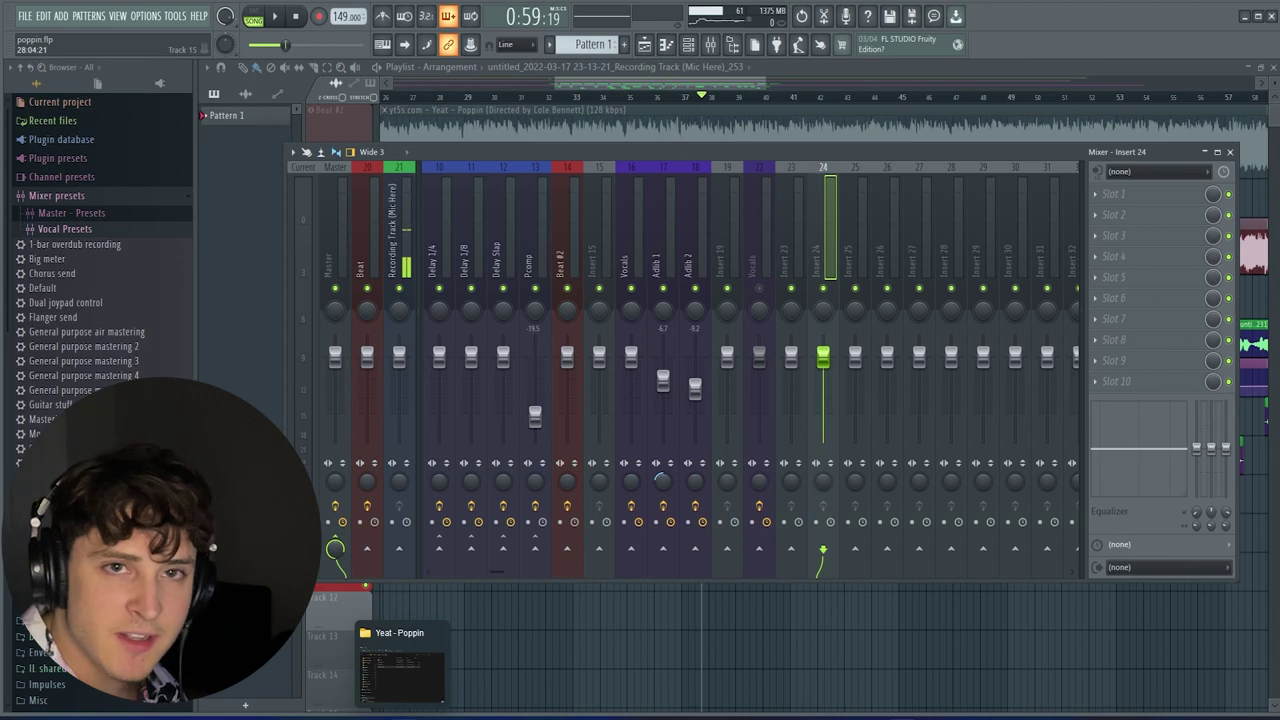
pyautogui.click(1217, 151)
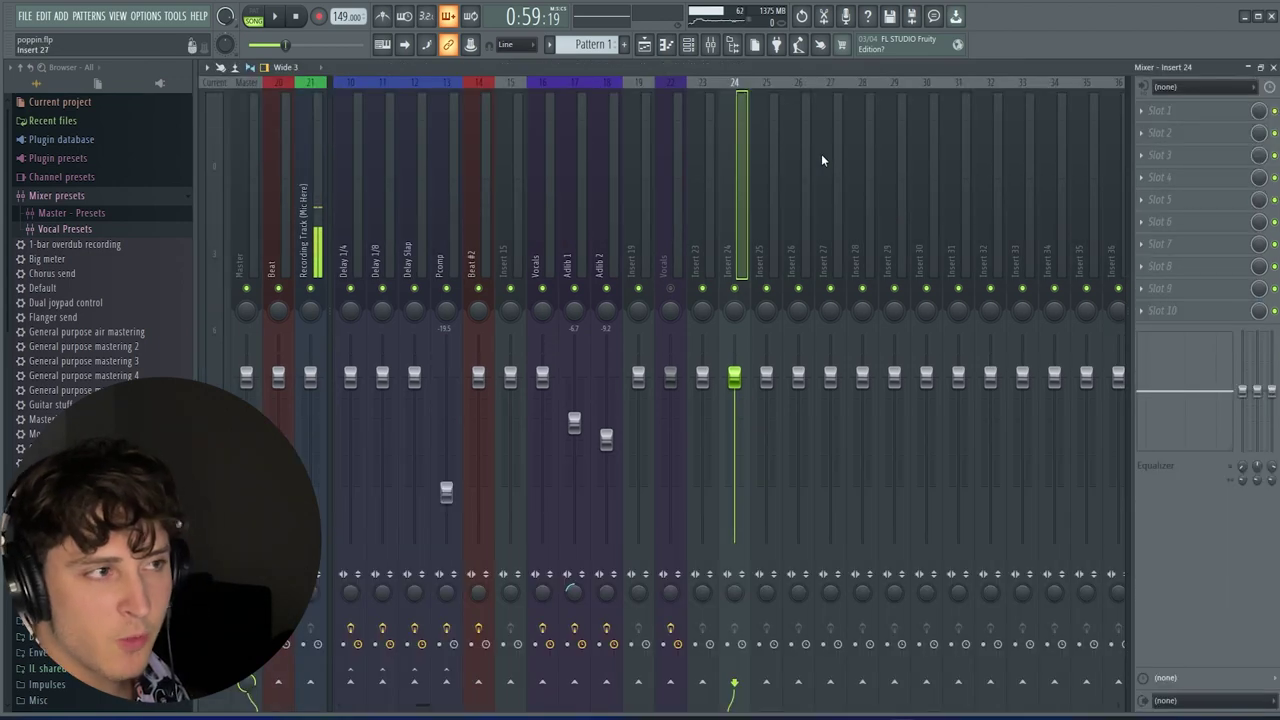
pyautogui.click(1259, 67)
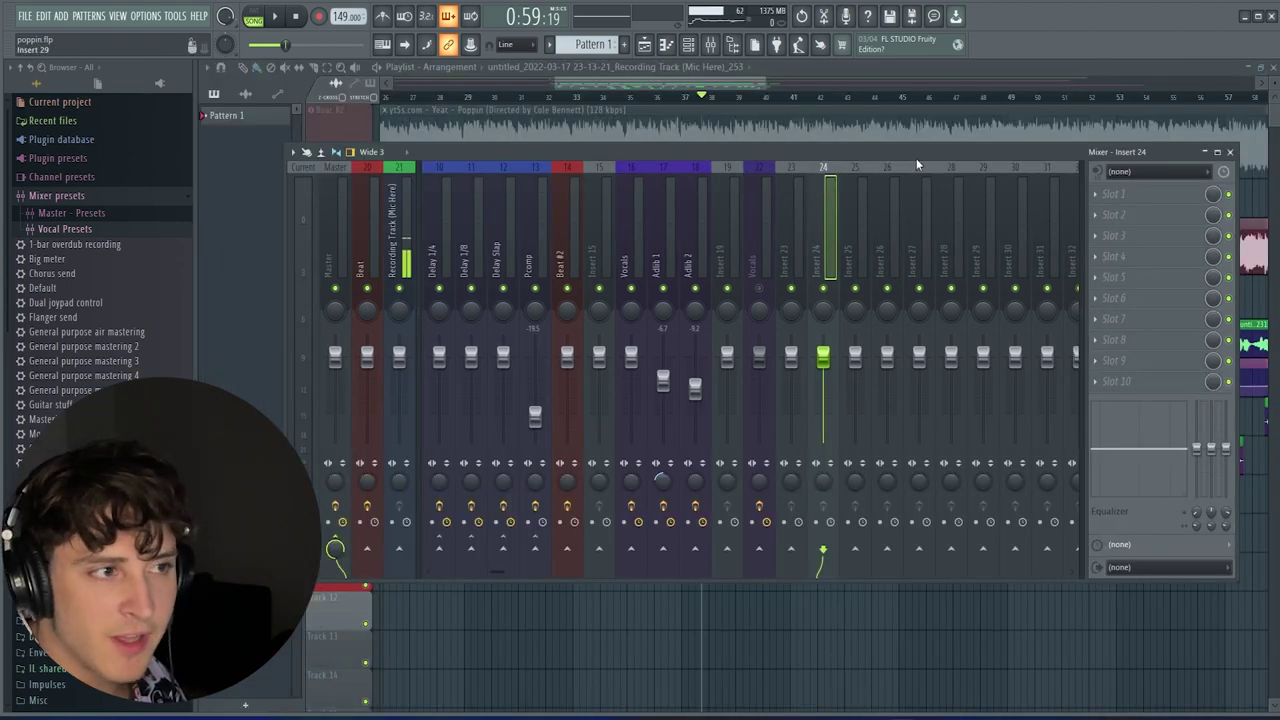
# Bring the preset folder forward and select the Main Vocal preset file
pyautogui.moveTo(400, 716)
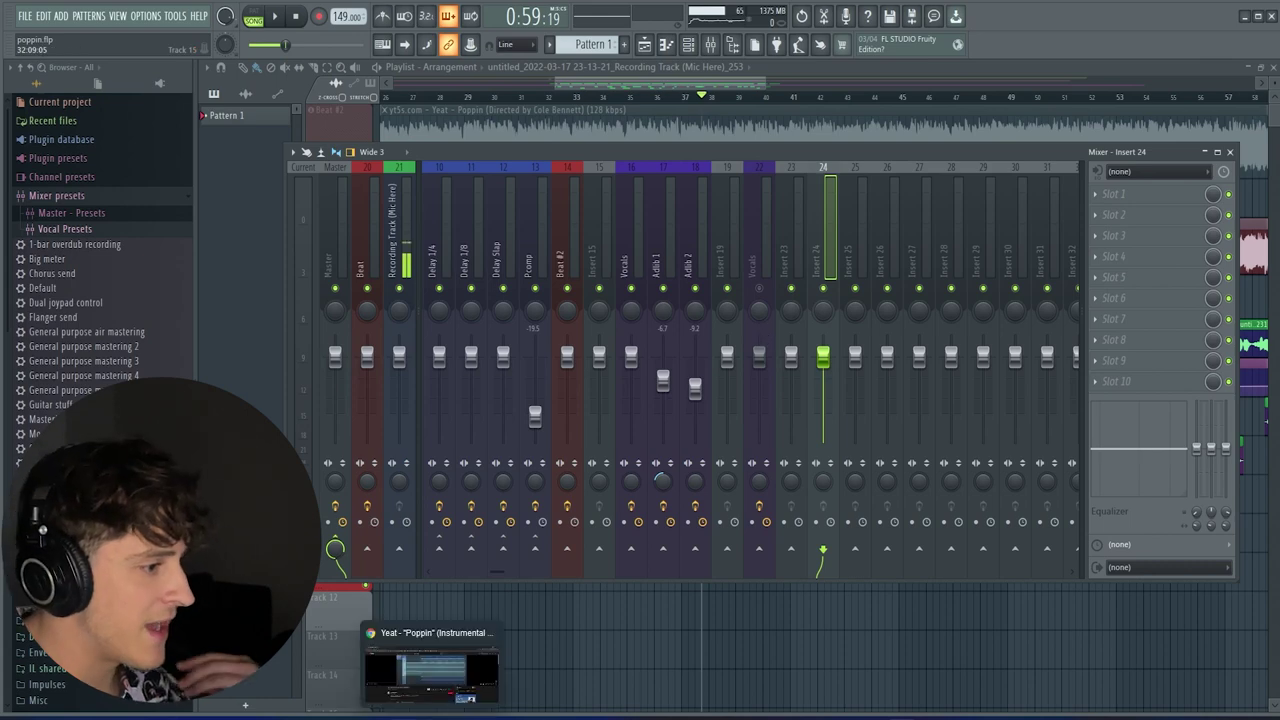
pyautogui.click(400, 676)
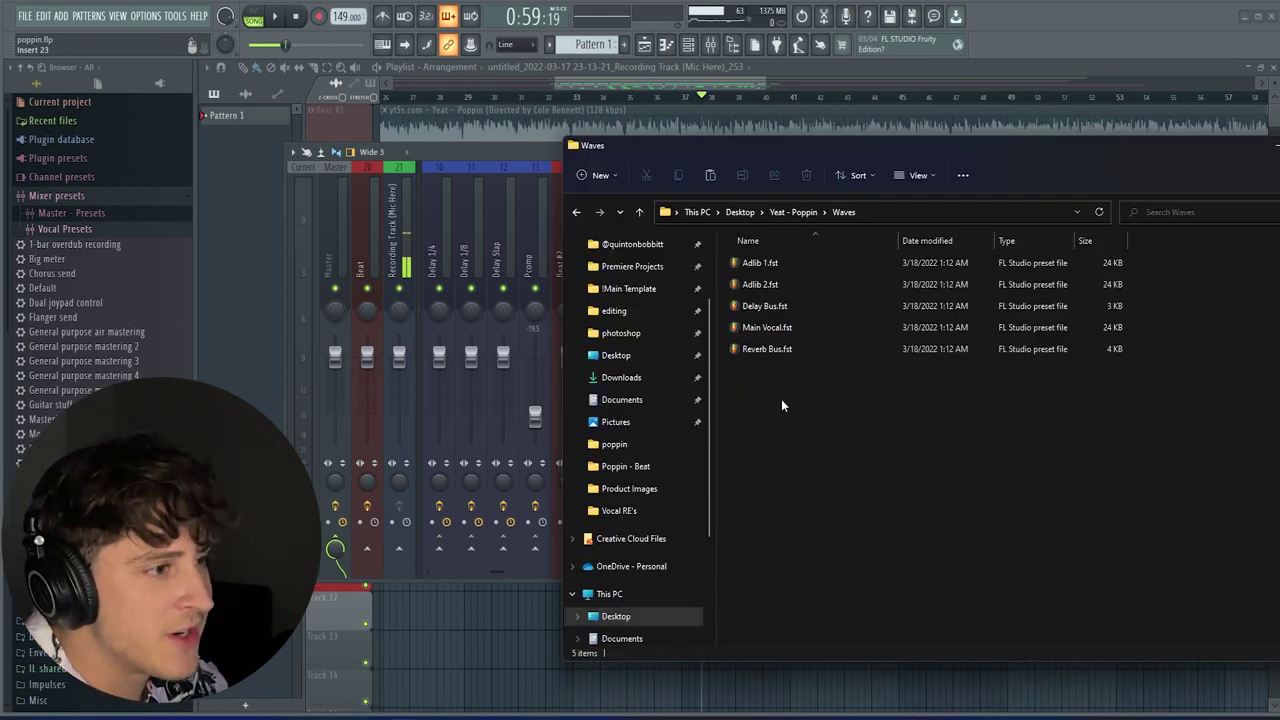
pyautogui.moveTo(786, 406); pyautogui.dragTo(755, 245)
pyautogui.click(755, 327)
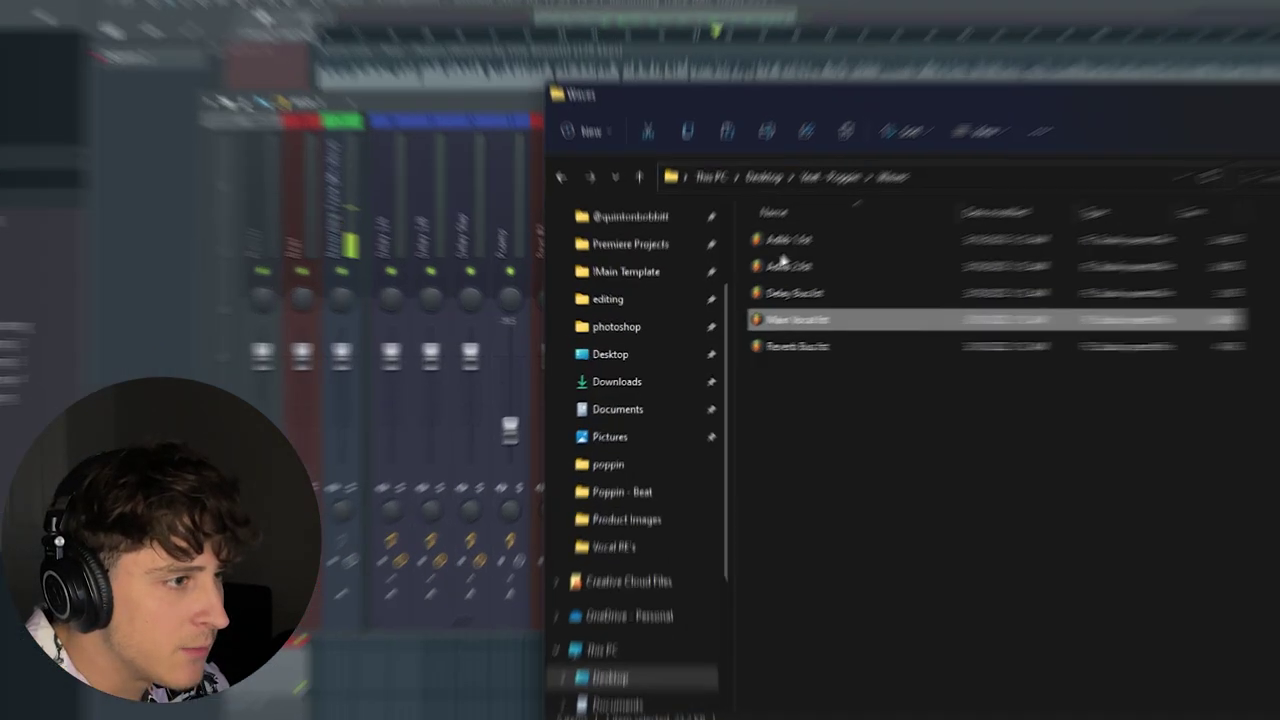
pyautogui.click(754, 286)
pyautogui.click(837, 348)
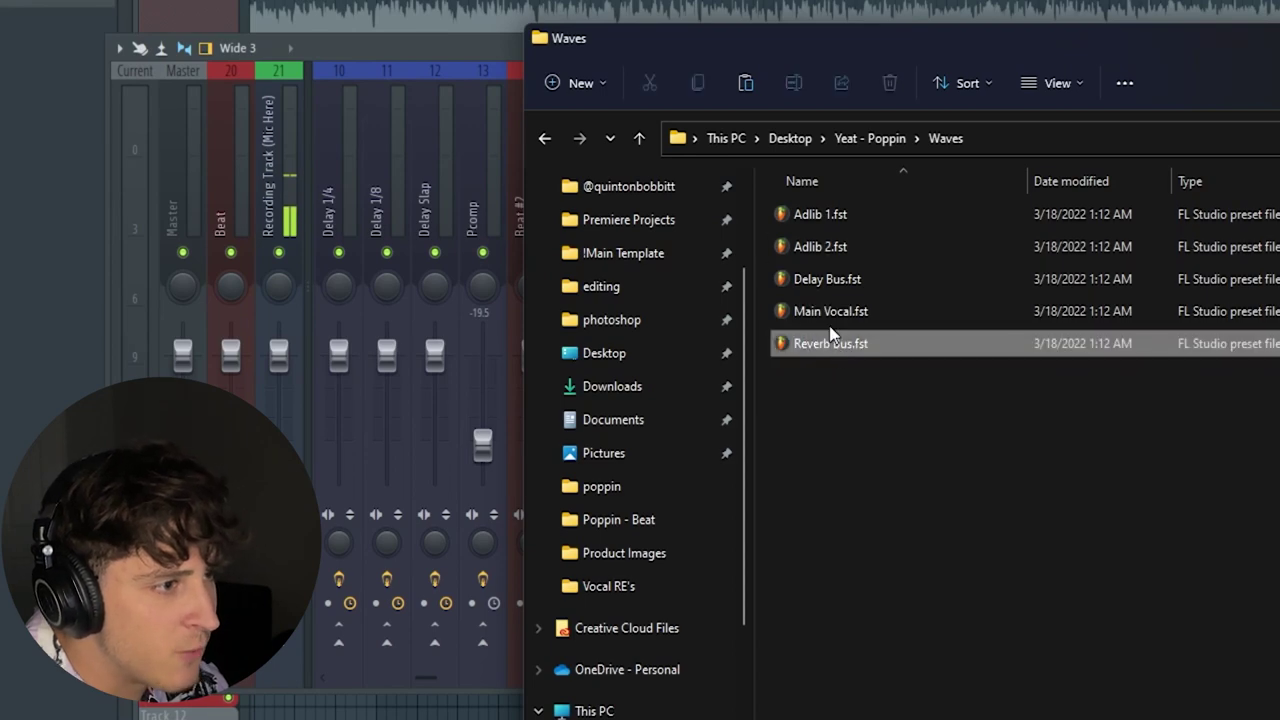
pyautogui.hotkey('shift', 'Up')
pyautogui.hotkey('shift', 'Up')
pyautogui.click(835, 326)
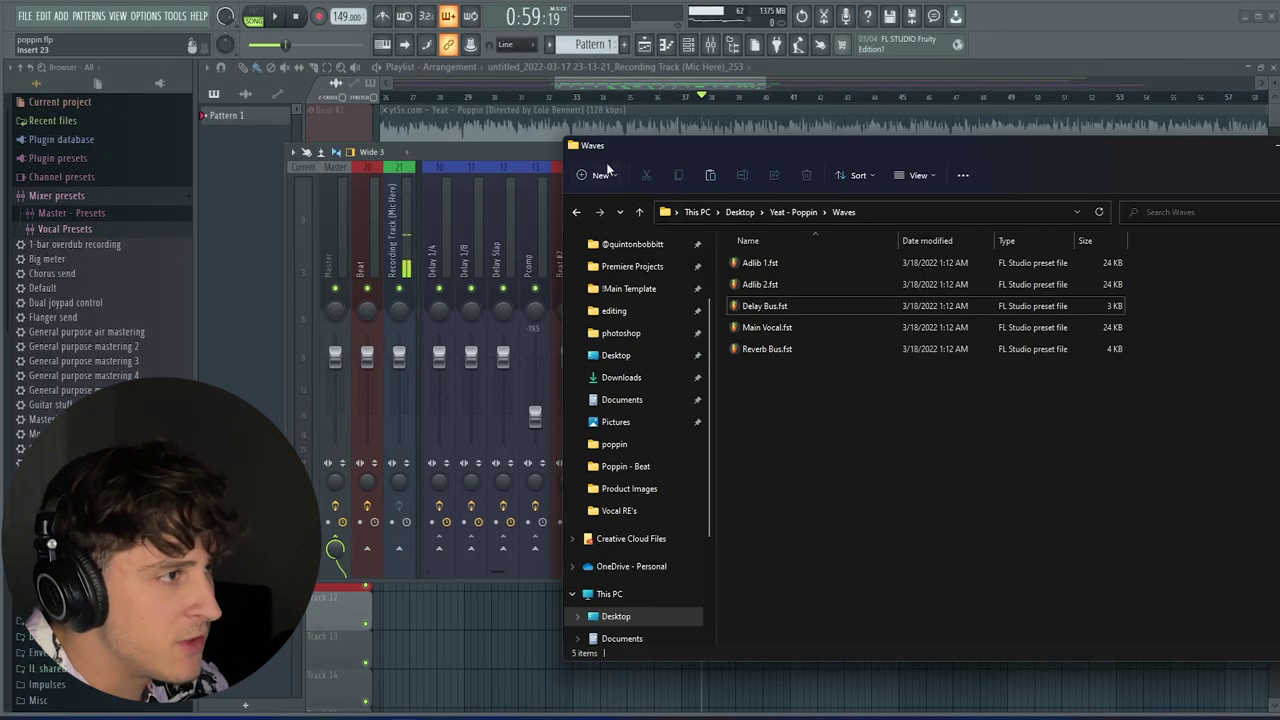
pyautogui.click(835, 255)
pyautogui.click(765, 327)
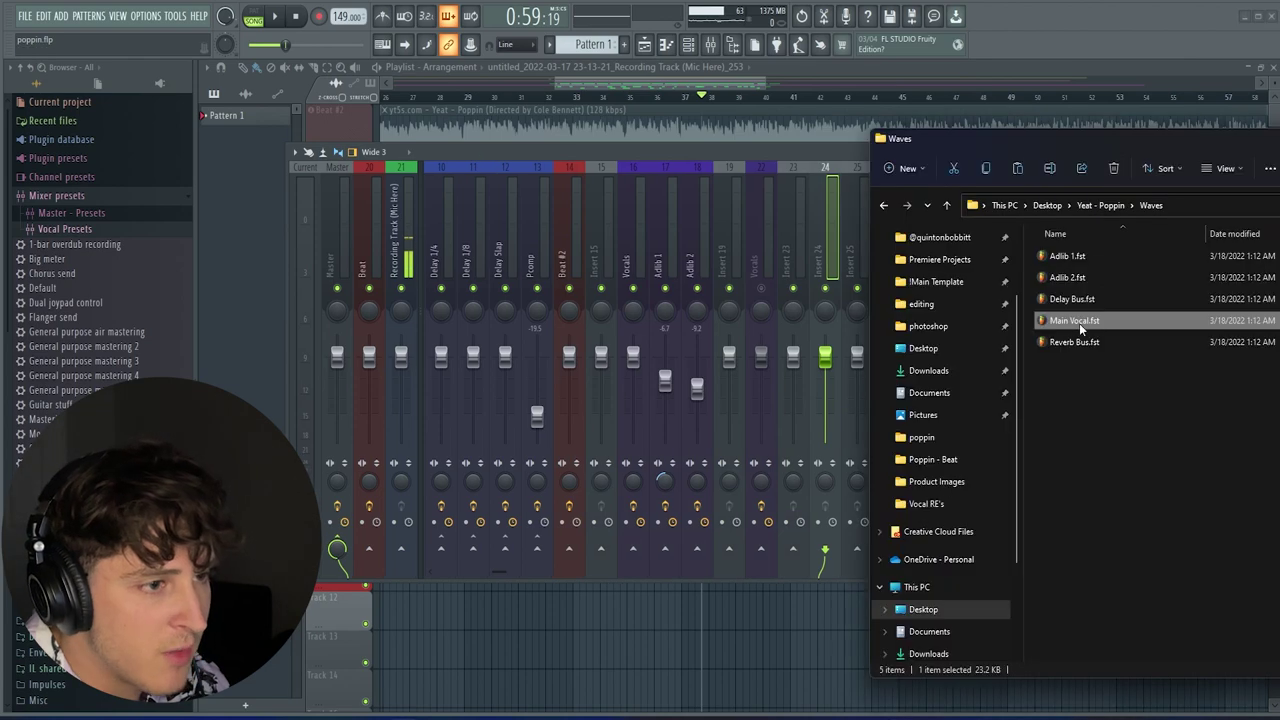
# Load Main Vocal onto insert 24, Adlib 1 onto 25 and Adlib 2 onto 26
pyautogui.moveTo(1080, 328); pyautogui.dragTo(858, 274)
pyautogui.hotkey('alt', 'Tab')
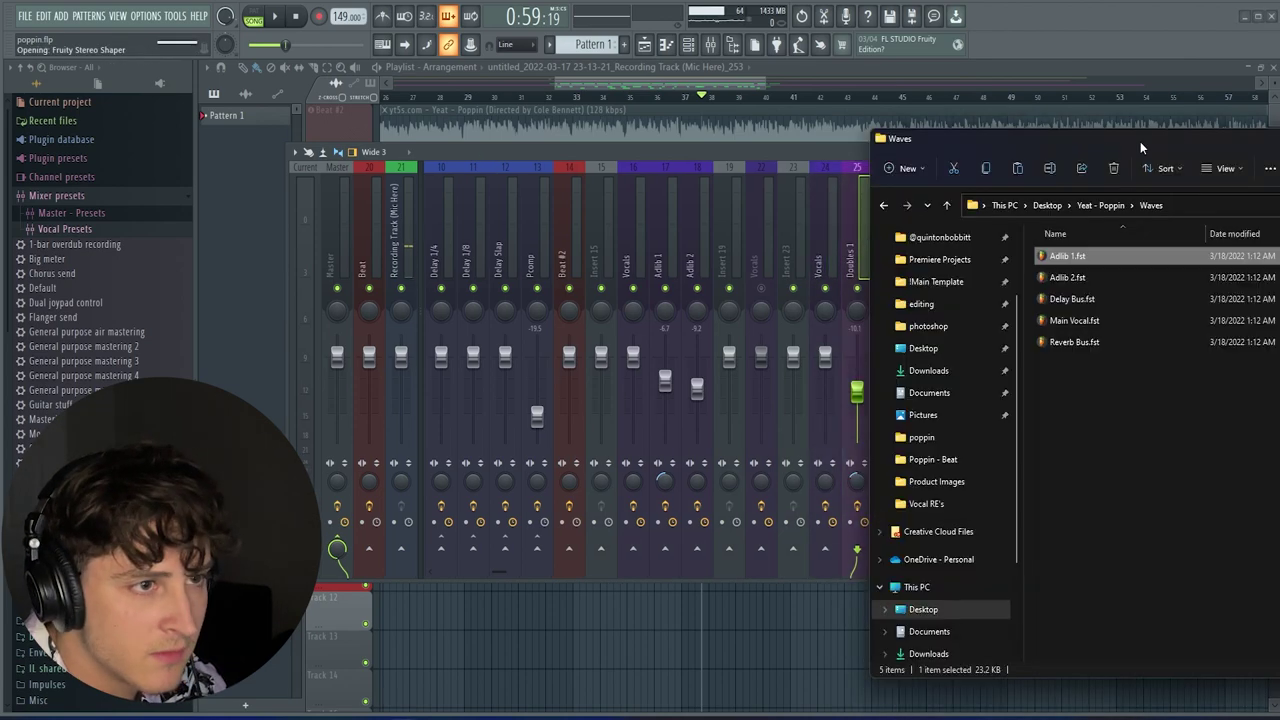
pyautogui.moveTo(1140, 141); pyautogui.dragTo(1165, 148)
pyautogui.moveTo(1115, 277); pyautogui.dragTo(893, 272)
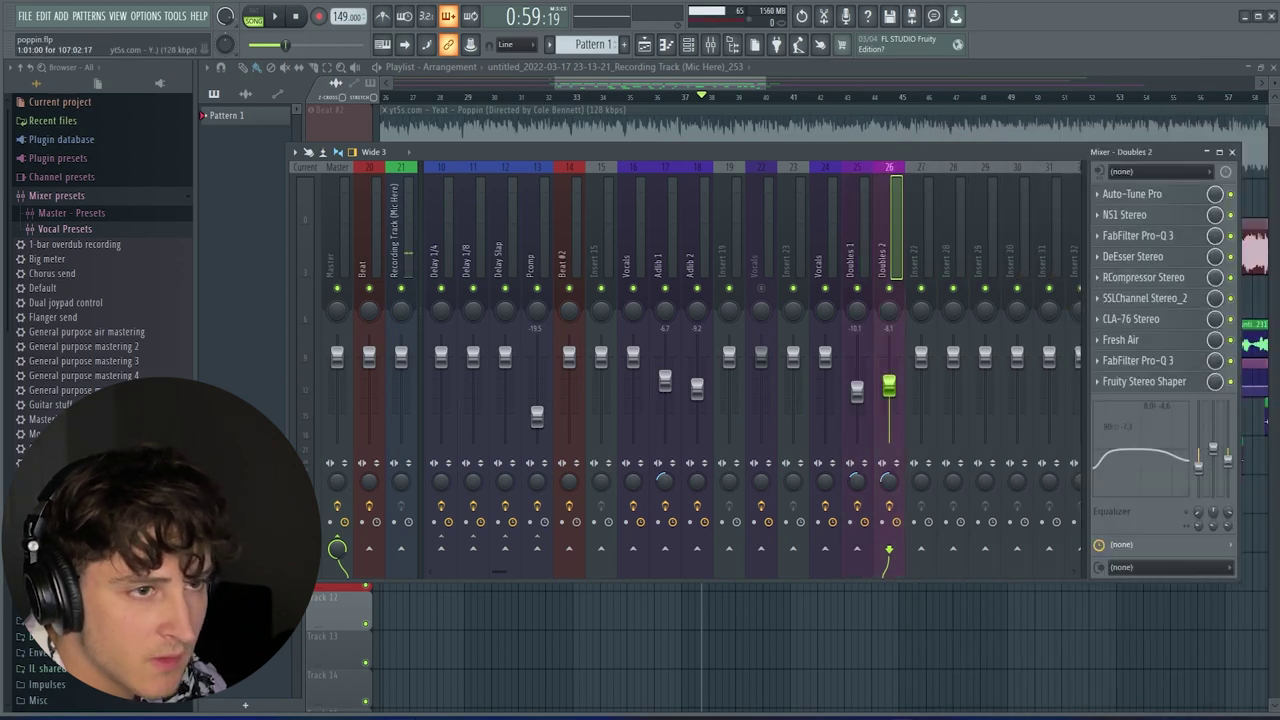
# Load the Reverb Bus preset onto insert 27 and the Delay Bus preset onto insert 28
pyautogui.hotkey('alt', 'Tab')
pyautogui.moveTo(1175, 148); pyautogui.dragTo(1030, 315)
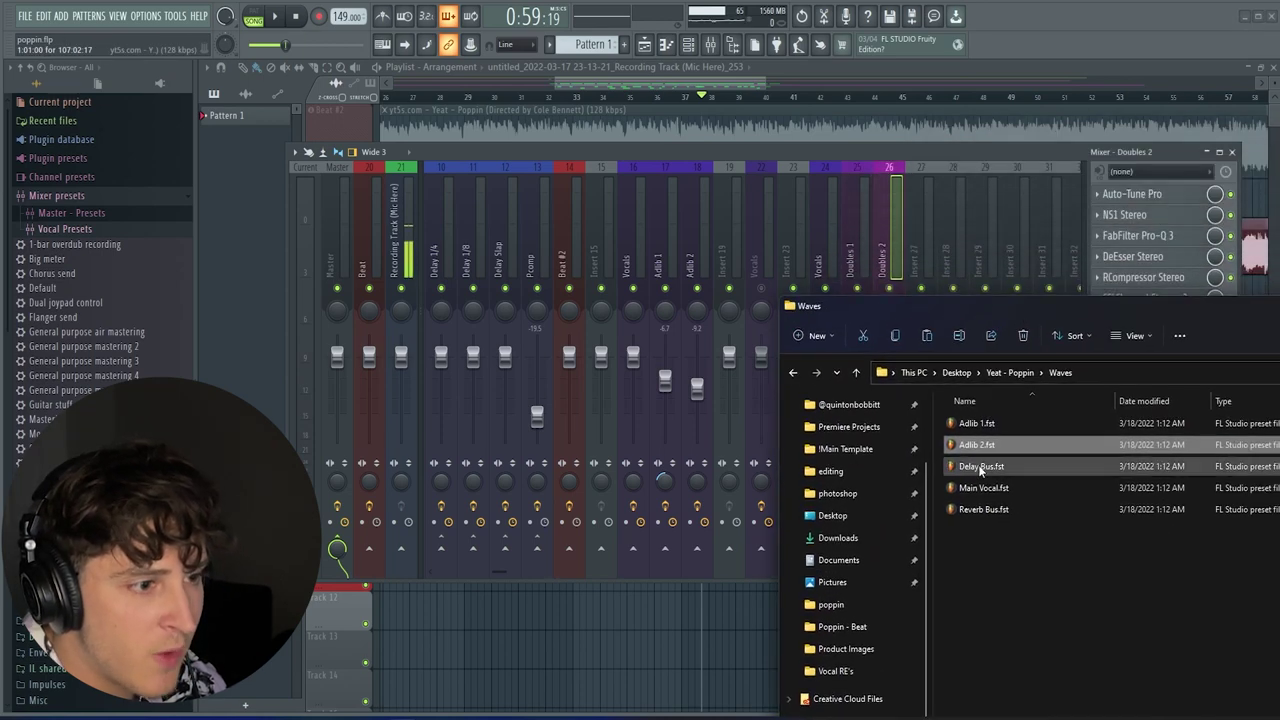
pyautogui.moveTo(983, 509); pyautogui.dragTo(925, 262)
pyautogui.hotkey('alt', 'Tab')
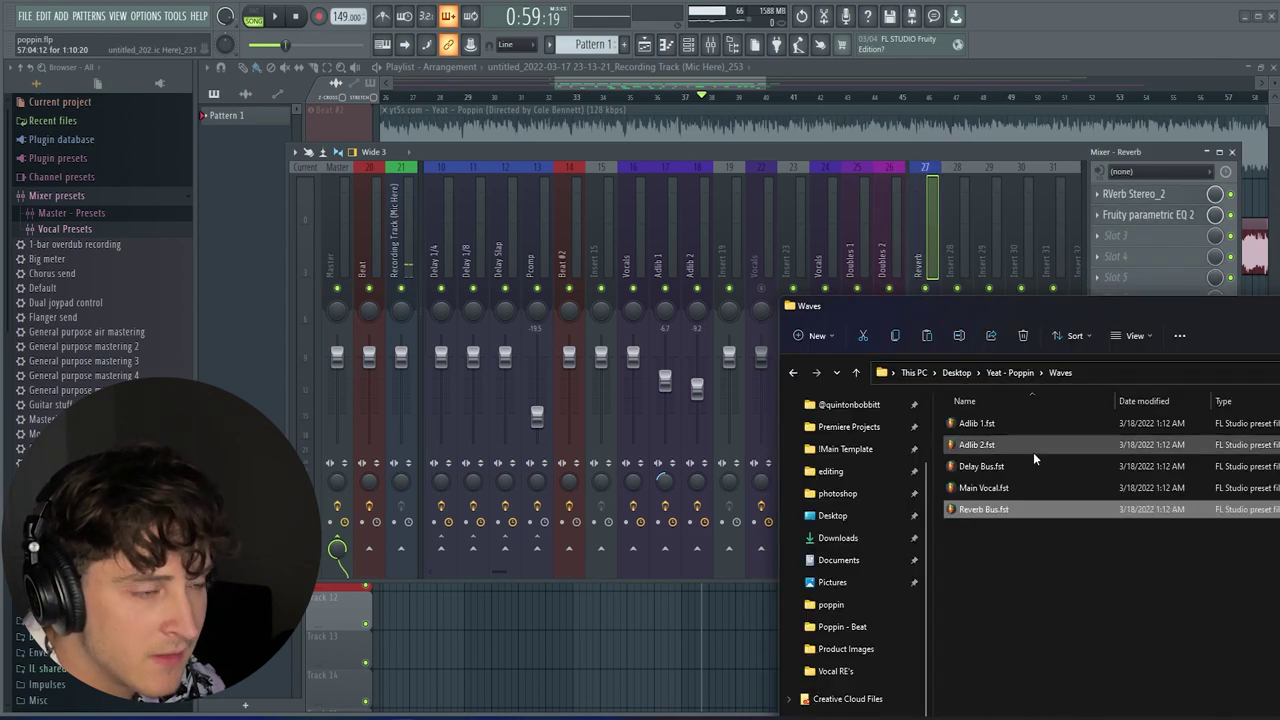
pyautogui.moveTo(981, 466); pyautogui.dragTo(955, 262)
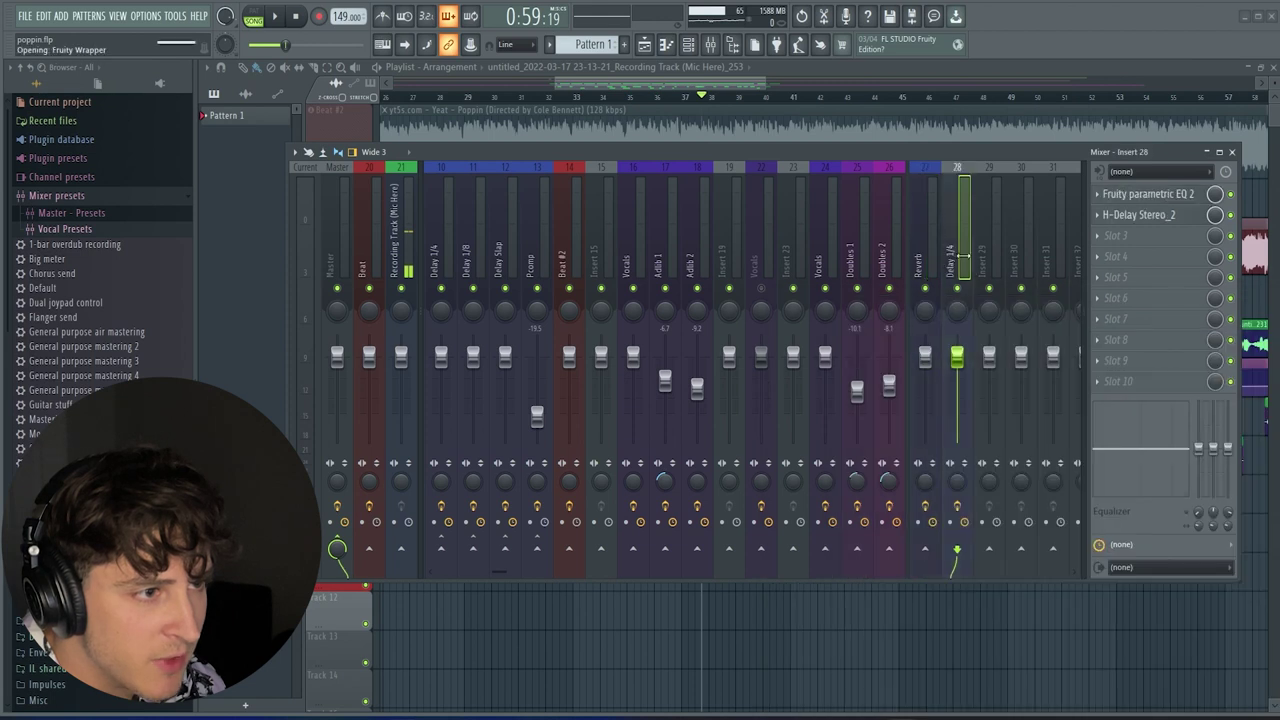
pyautogui.click(825, 230)
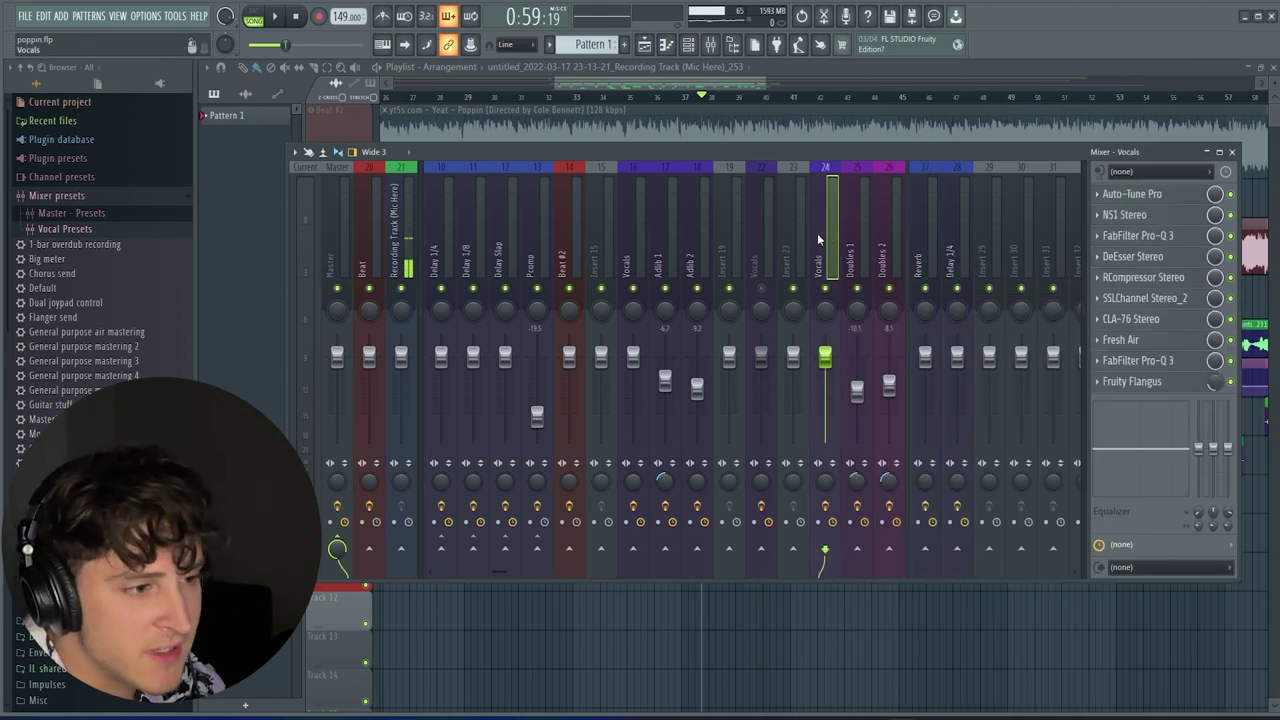
# Route Vocals to the Reverb and Delay 1/4 buses and turn down its delay send
pyautogui.rightClick(920, 550)
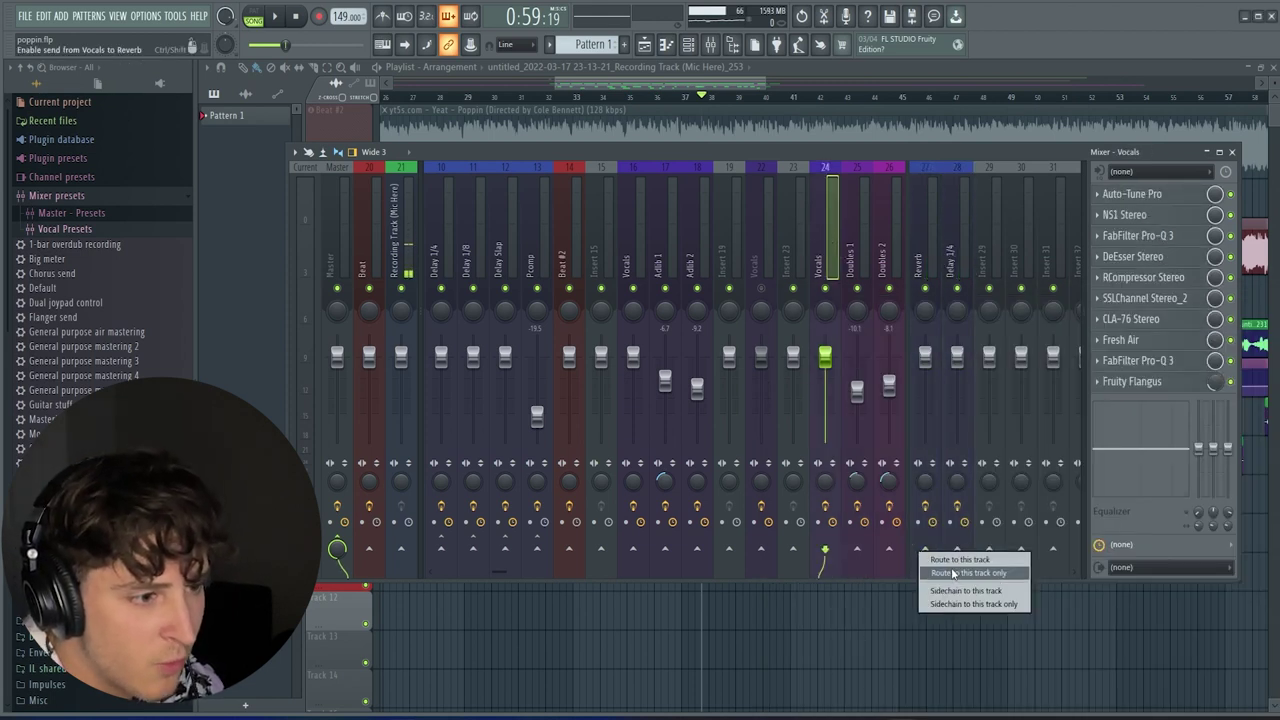
pyautogui.click(958, 560)
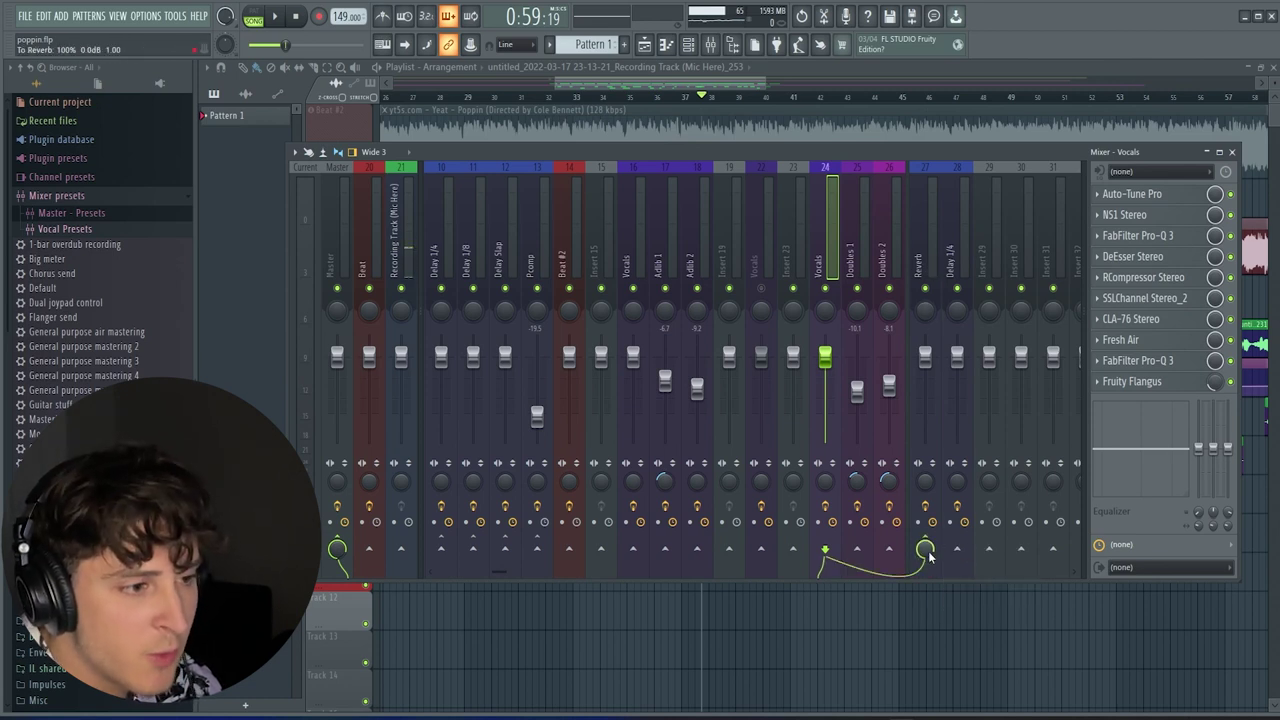
pyautogui.scroll(-3, 928, 553)
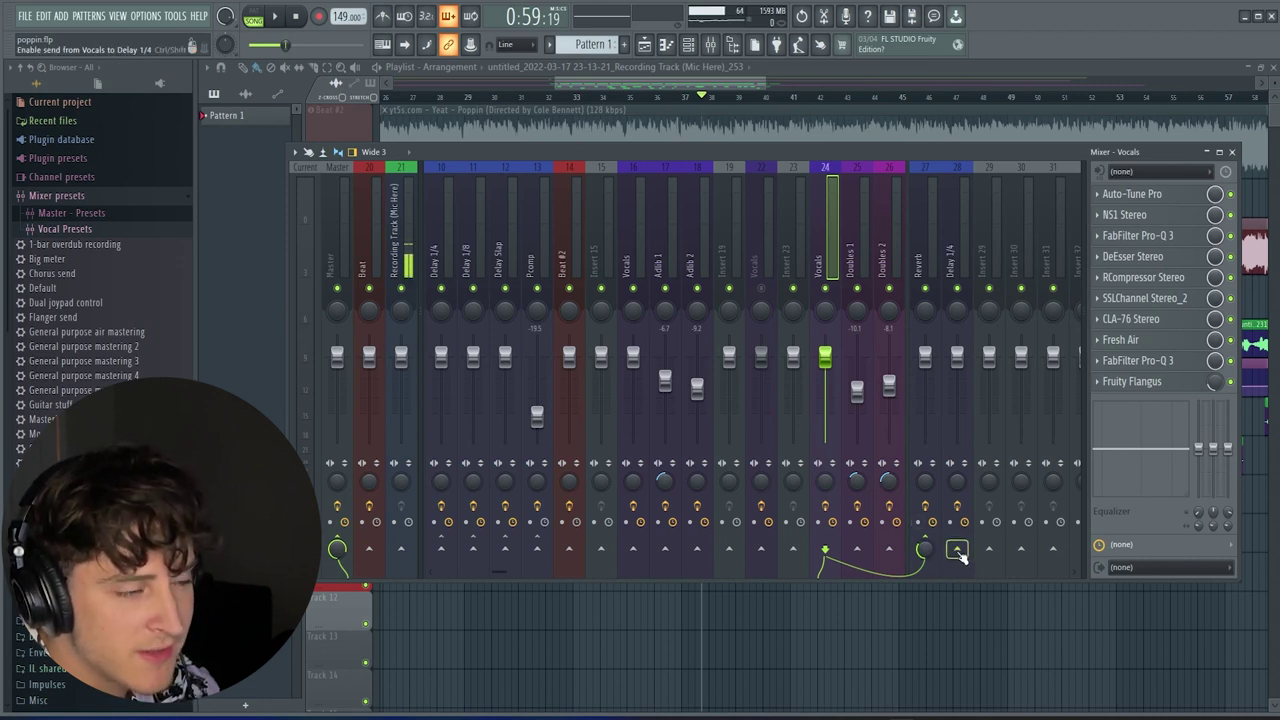
pyautogui.rightClick(958, 557)
pyautogui.click(1005, 561)
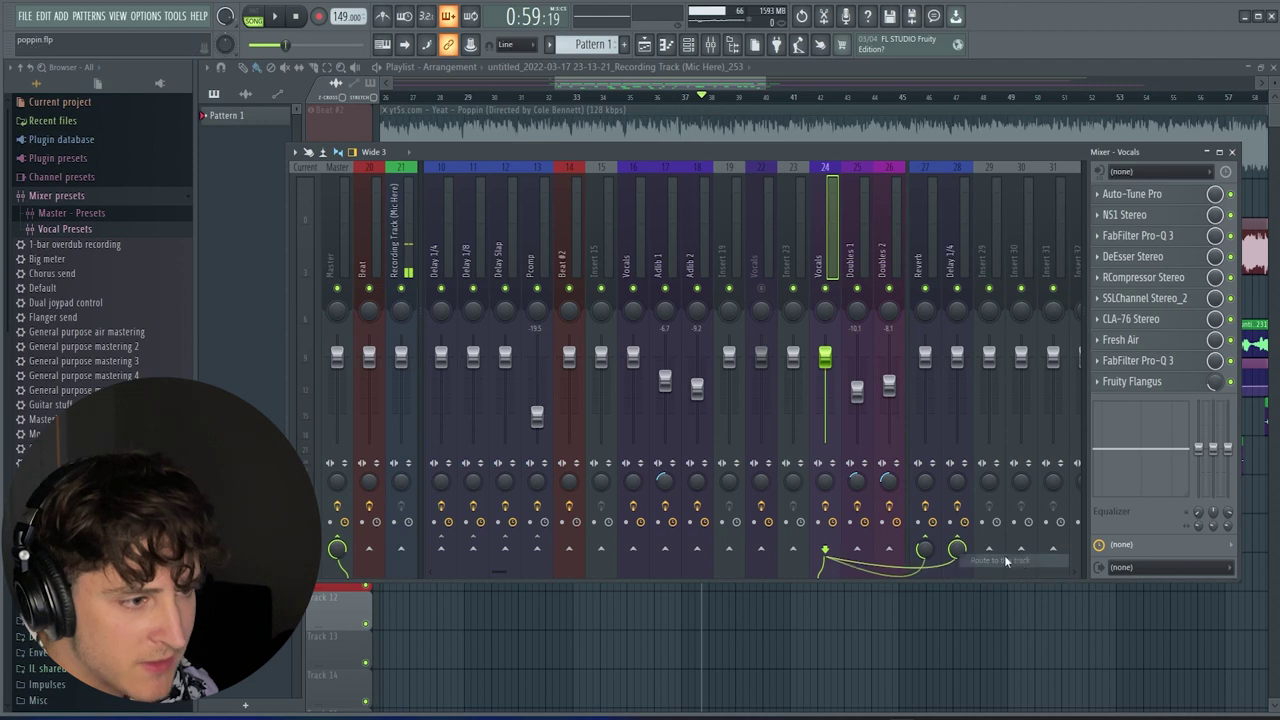
pyautogui.scroll(-8, 955, 548)
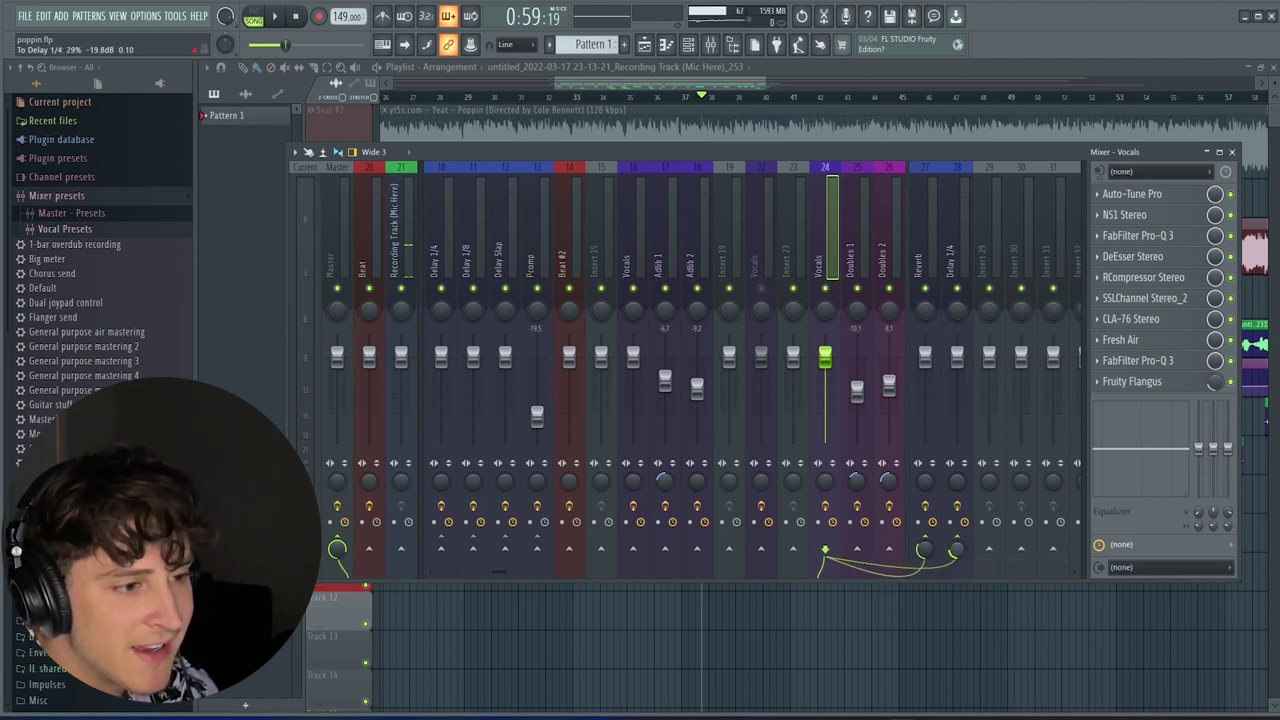
# Send Doubles 1 and Doubles 2 each to both the Reverb and Delay 1/4 buses
pyautogui.click(858, 250)
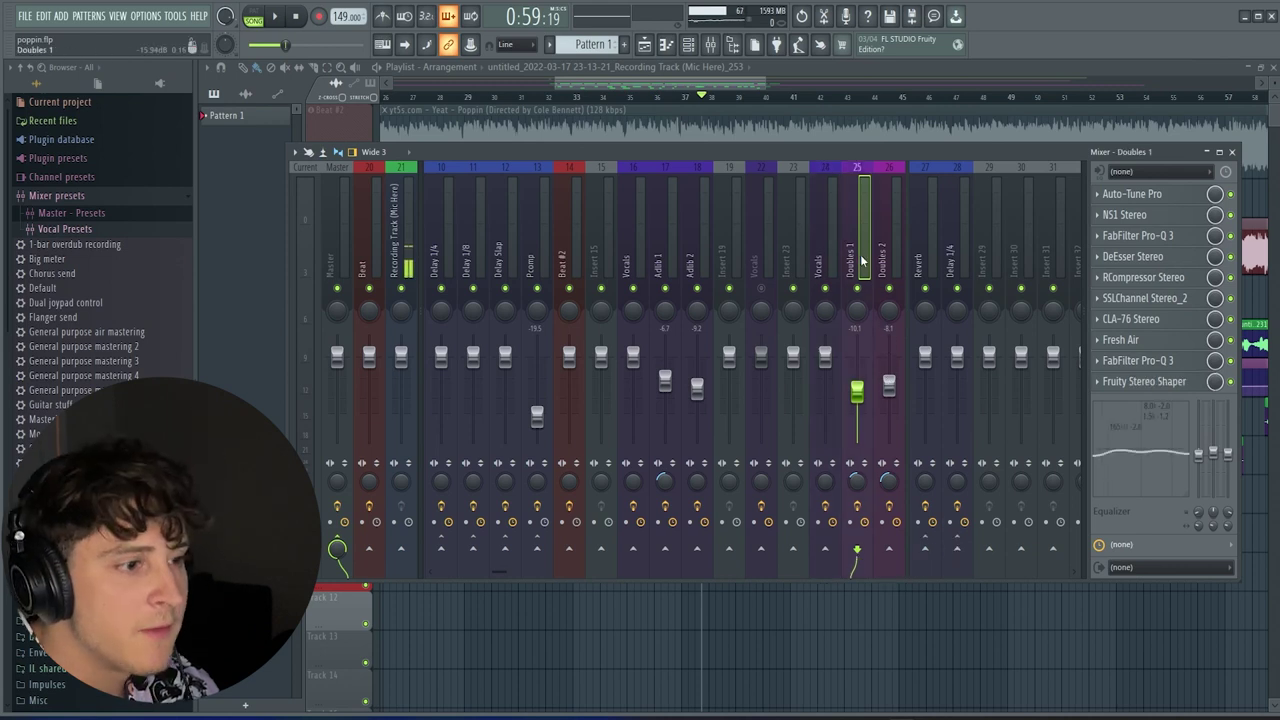
pyautogui.rightClick(925, 548)
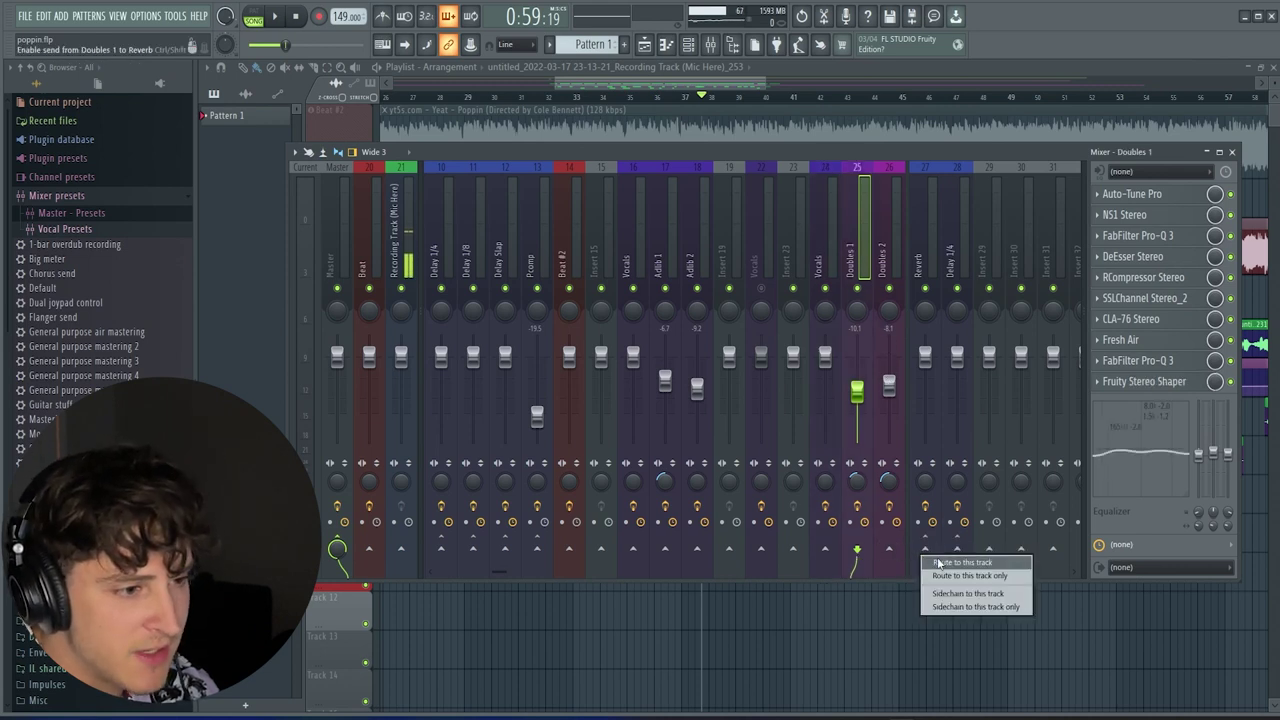
pyautogui.click(930, 563)
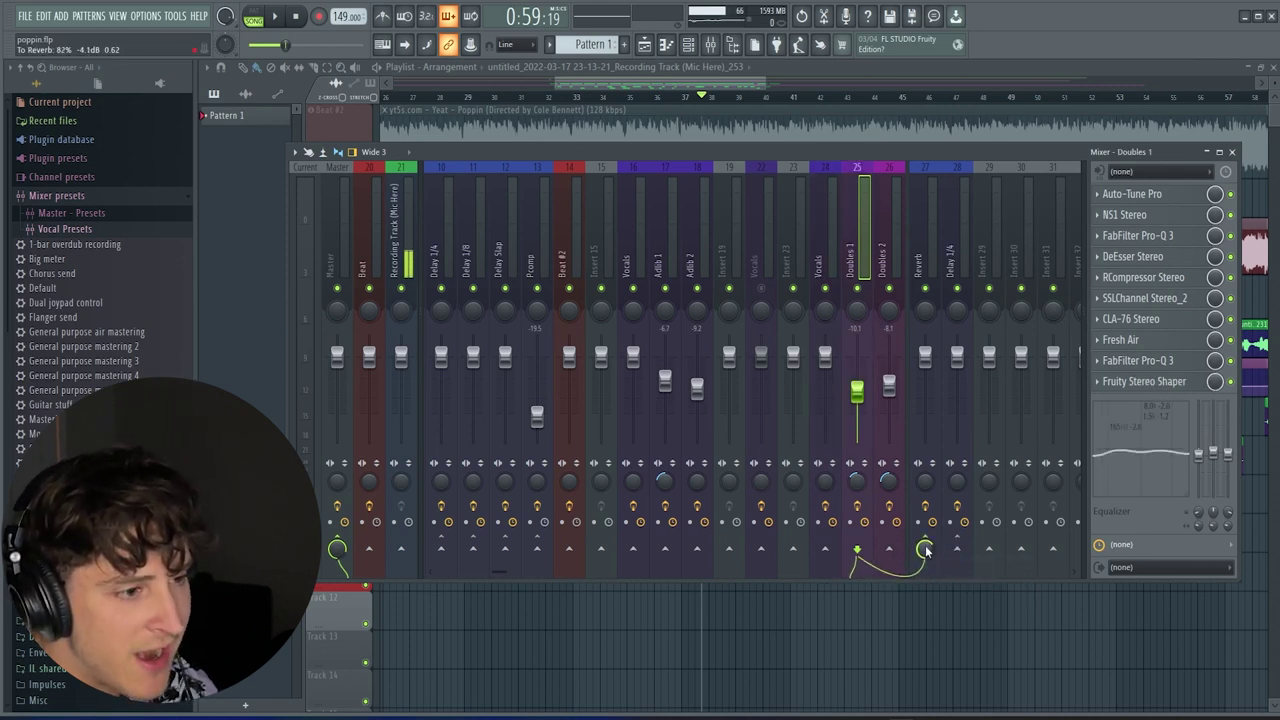
pyautogui.rightClick(953, 561)
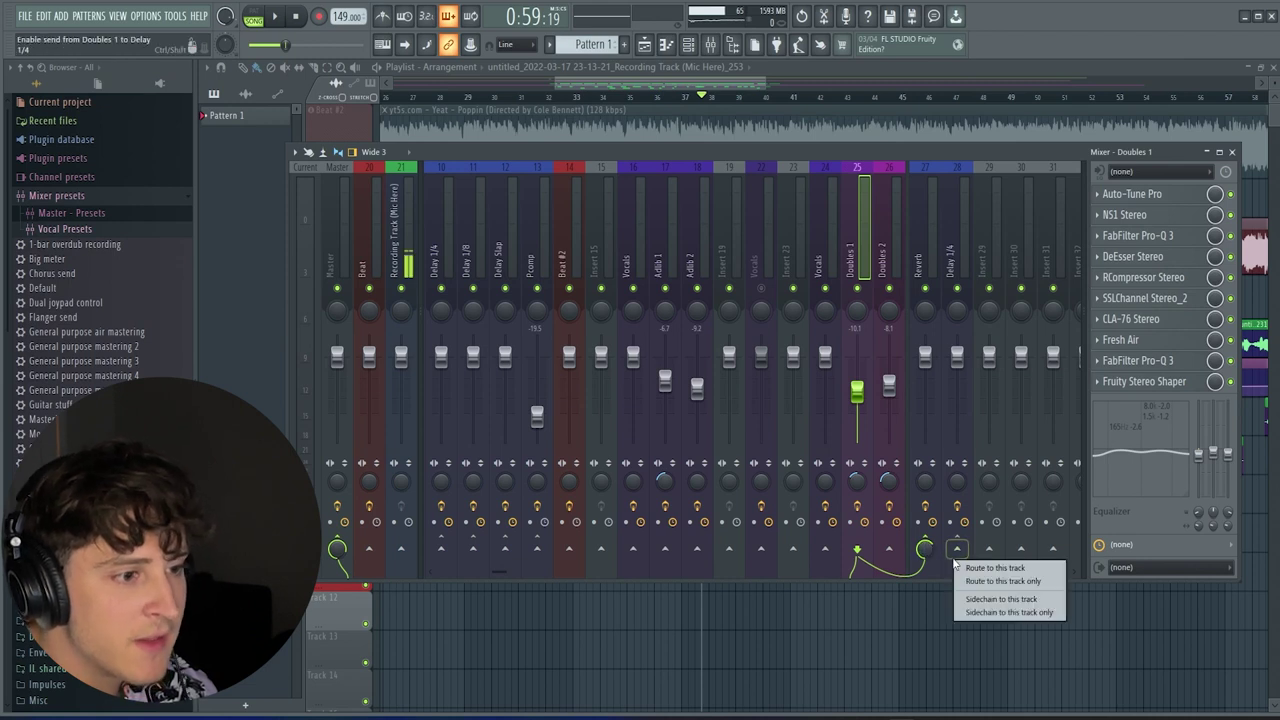
pyautogui.click(986, 569)
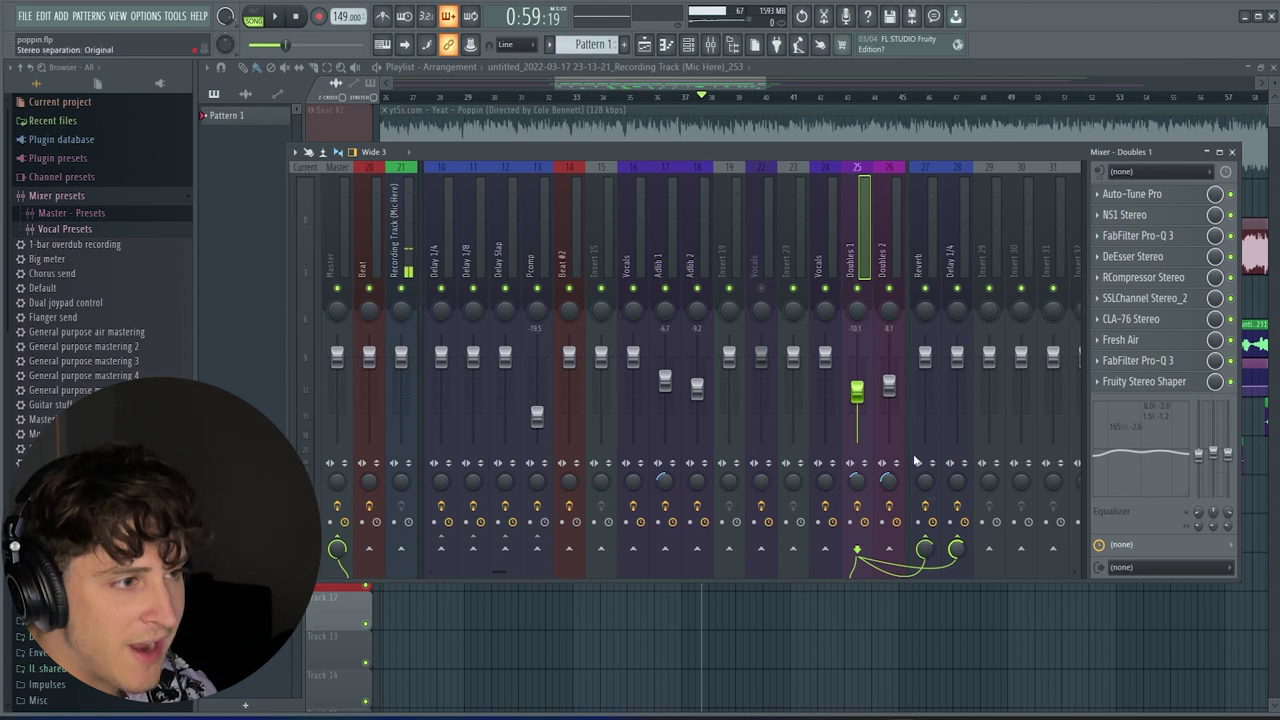
pyautogui.click(889, 250)
pyautogui.rightClick(925, 550)
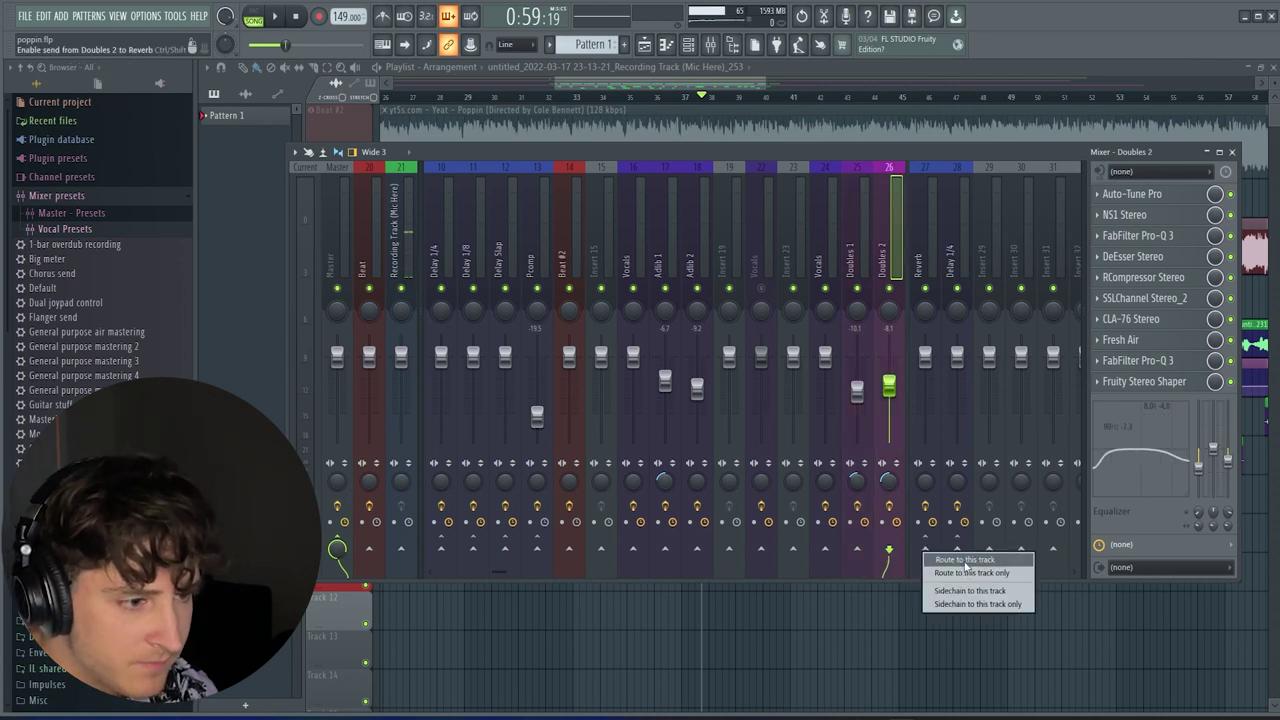
pyautogui.click(965, 560)
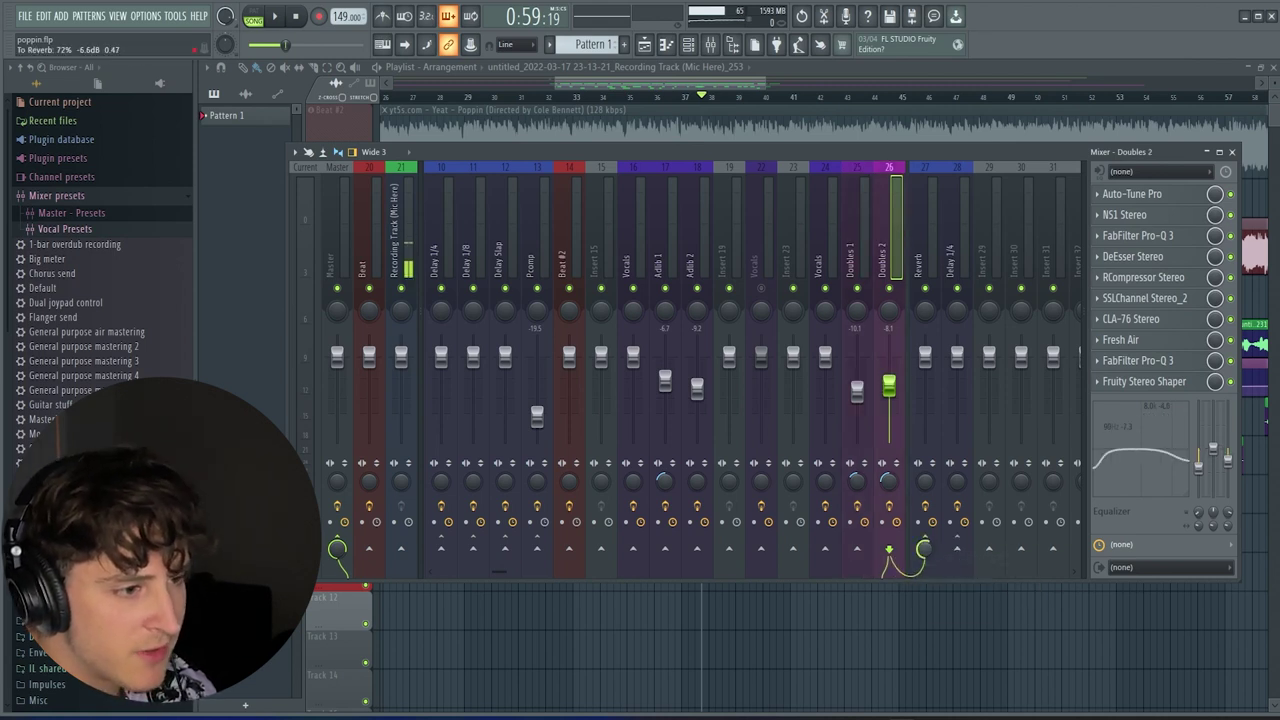
pyautogui.rightClick(957, 548)
pyautogui.click(992, 558)
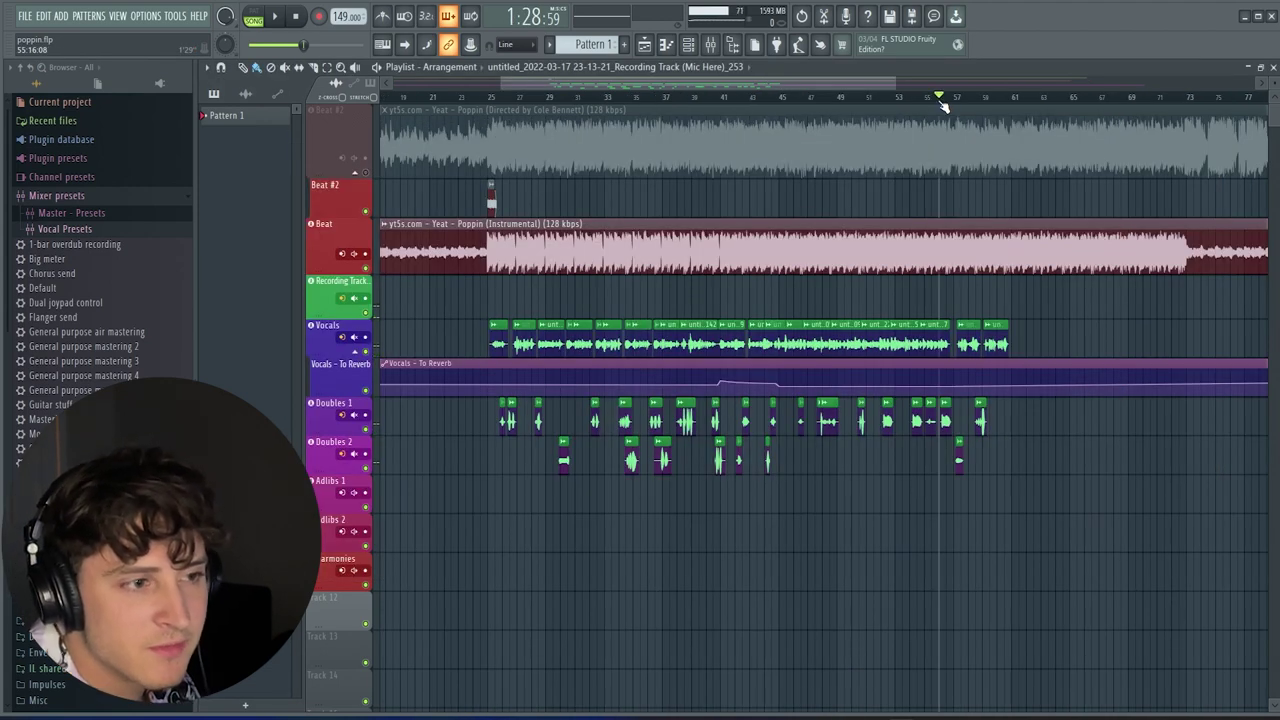
# Move the song position further into the beat, past the existing vocal clips
pyautogui.click(956, 100)
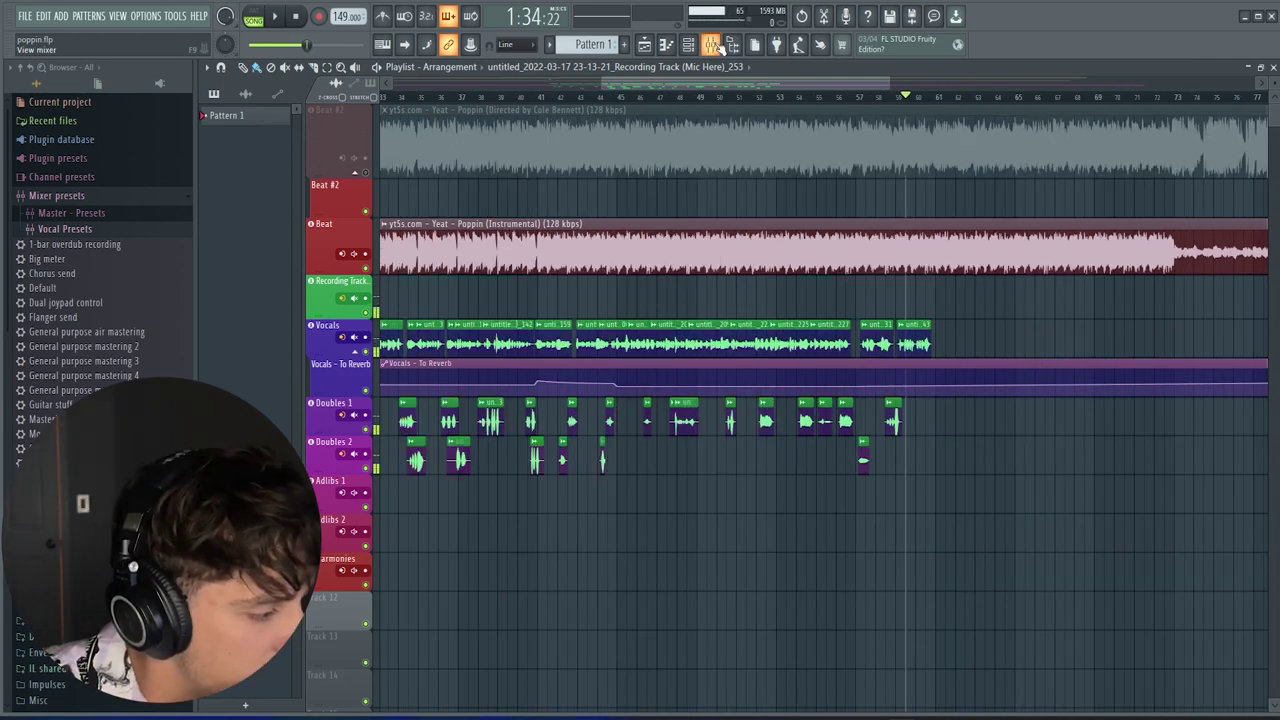